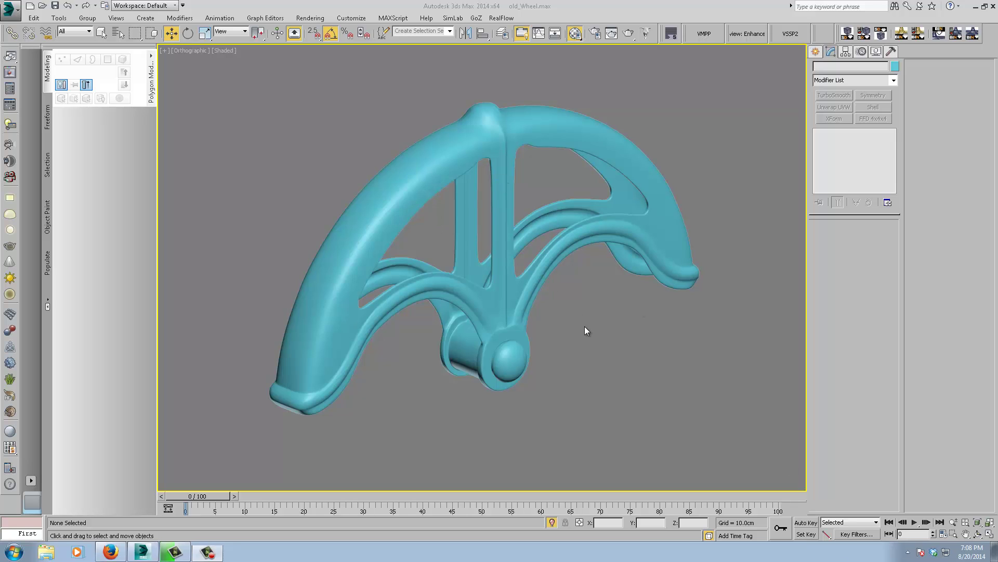
- Change the viewport shading of the wheel guard to Clay
{"action": "mouse_move", "coordinate": [584, 325]}
{"action": "middle_mouse_down"}
{"action": "mouse_move", "coordinate": [568, 320]}
{"action": "mouse_move", "coordinate": [585, 318]}
{"action": "middle_mouse_up"}
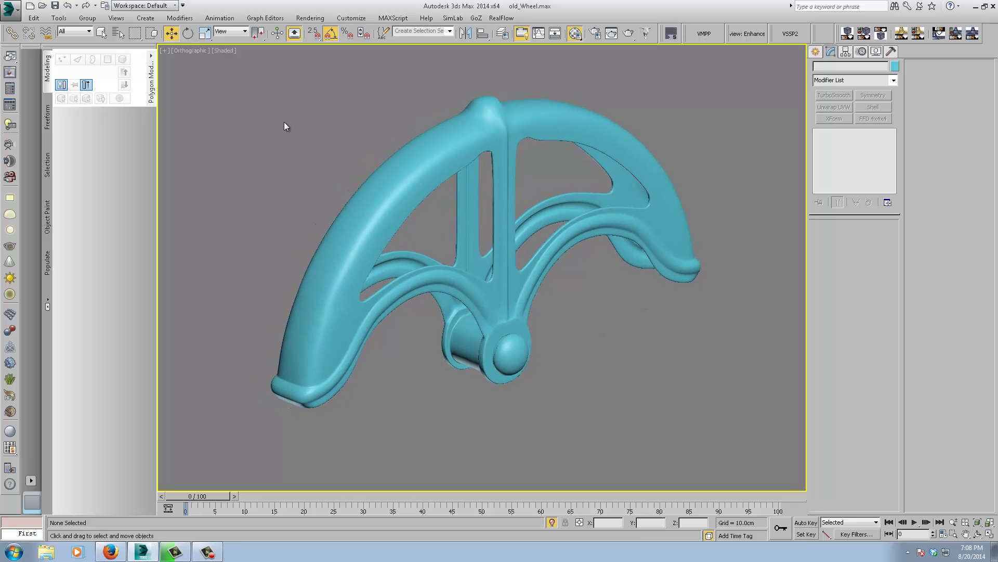
{"action": "left_click", "coordinate": [218, 51]}
{"action": "left_click", "coordinate": [248, 157]}
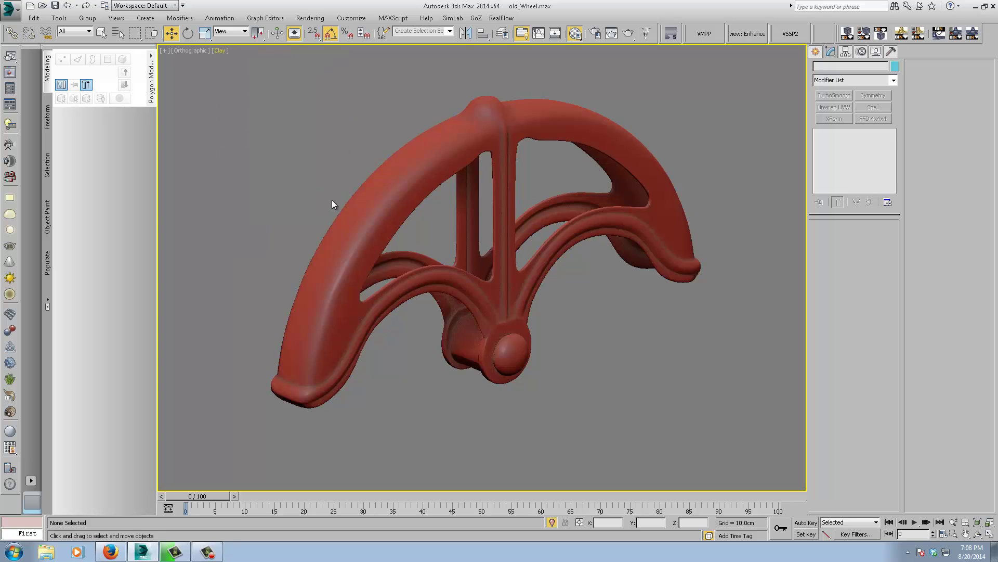
- Examine the clay-shaded guard, its arched supports and the hub from several sides and distances
{"action": "mouse_move", "coordinate": [643, 383]}
{"action": "middle_mouse_down", "text": "alt"}
{"action": "mouse_move", "coordinate": [655, 343]}
{"action": "mouse_move", "coordinate": [647, 384]}
{"action": "mouse_move", "coordinate": [638, 375]}
{"action": "mouse_move", "coordinate": [647, 378]}
{"action": "middle_mouse_up", "text": "alt"}
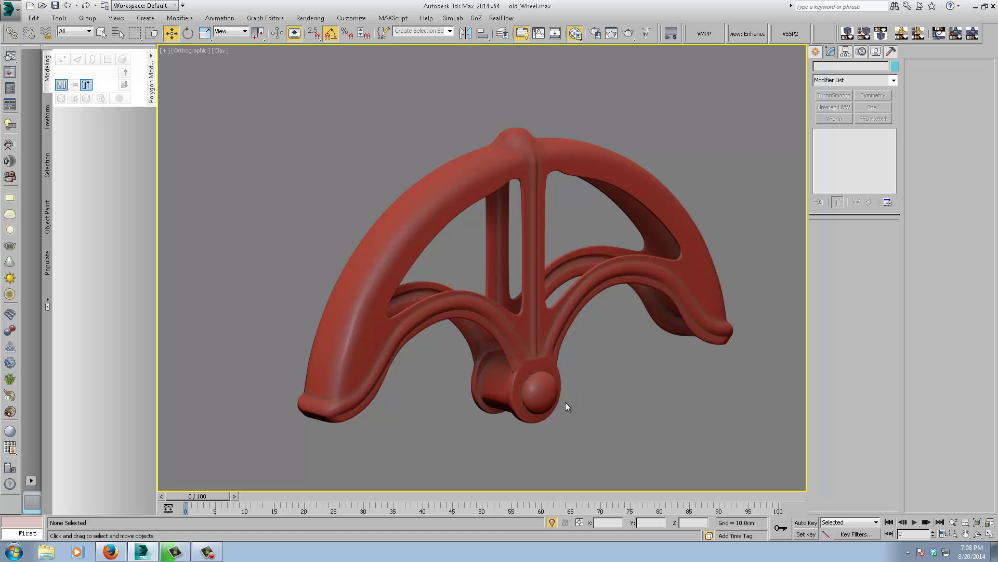
{"action": "middle_click_drag", "start_coordinate": [567, 373], "coordinate": [645, 364], "text": "alt"}
{"action": "scroll", "coordinate": [573, 338], "scroll_direction": "up", "scroll_amount": 3}
{"action": "scroll", "coordinate": [574, 338], "scroll_direction": "down", "scroll_amount": 1}
{"action": "scroll", "coordinate": [624, 369], "scroll_direction": "down", "scroll_amount": 2}
{"action": "scroll", "coordinate": [407, 319], "scroll_direction": "down", "scroll_amount": 6}
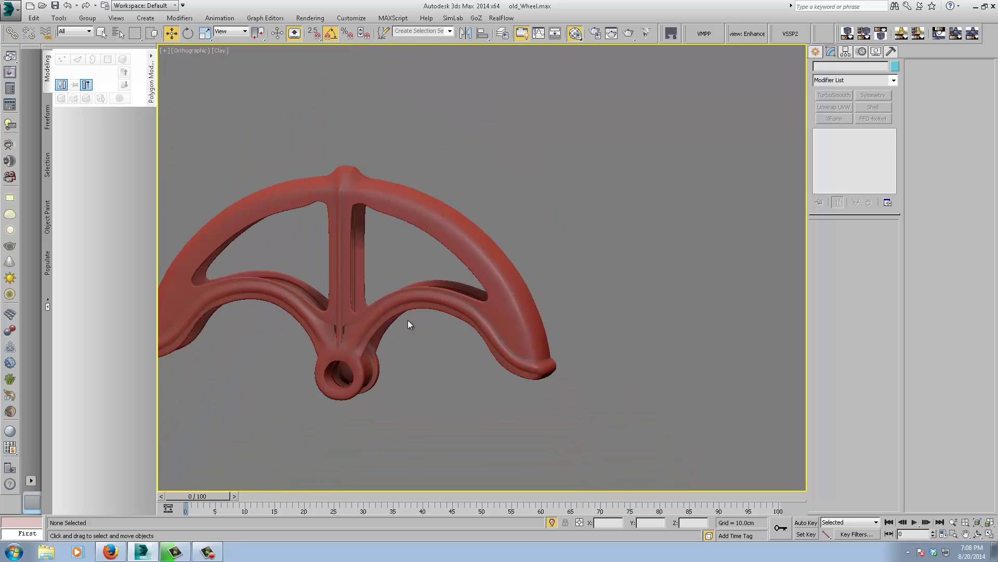
{"action": "middle_click_drag", "start_coordinate": [408, 323], "coordinate": [372, 323], "text": "alt"}
{"action": "middle_click_drag", "start_coordinate": [661, 332], "coordinate": [232, 336]}
{"action": "scroll", "coordinate": [504, 309], "scroll_direction": "up", "scroll_amount": 3}
{"action": "scroll", "coordinate": [503, 309], "scroll_direction": "down", "scroll_amount": 2}
{"action": "scroll", "coordinate": [503, 308], "scroll_direction": "down", "scroll_amount": 3}
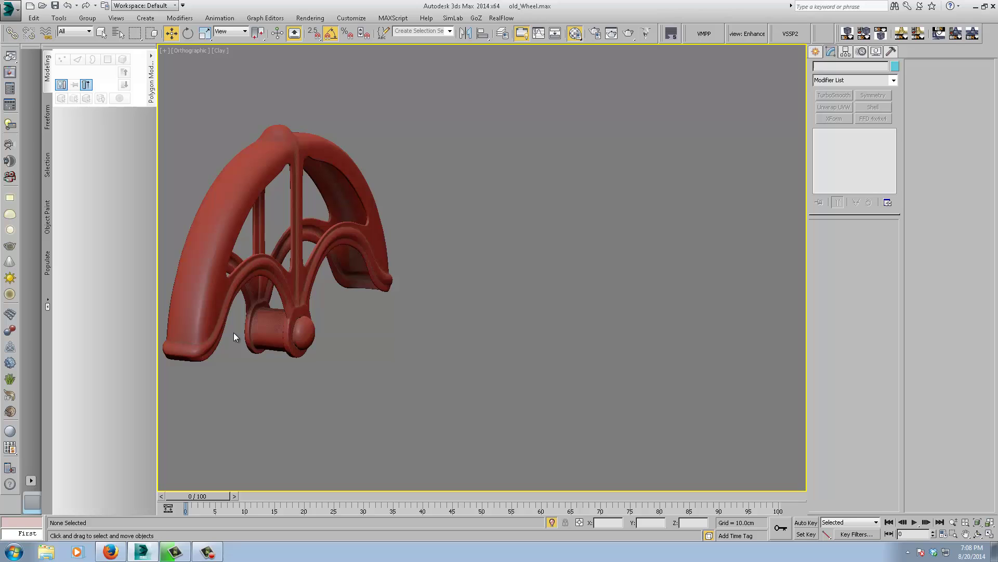
{"action": "scroll", "coordinate": [326, 344], "scroll_direction": "up", "scroll_amount": 3}
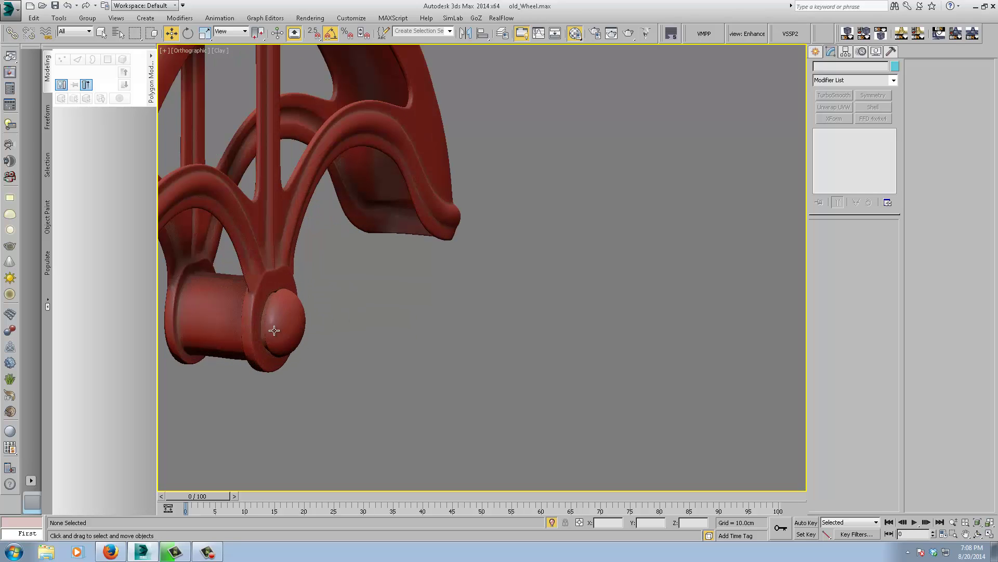
{"action": "middle_click_drag", "start_coordinate": [307, 321], "coordinate": [540, 328]}
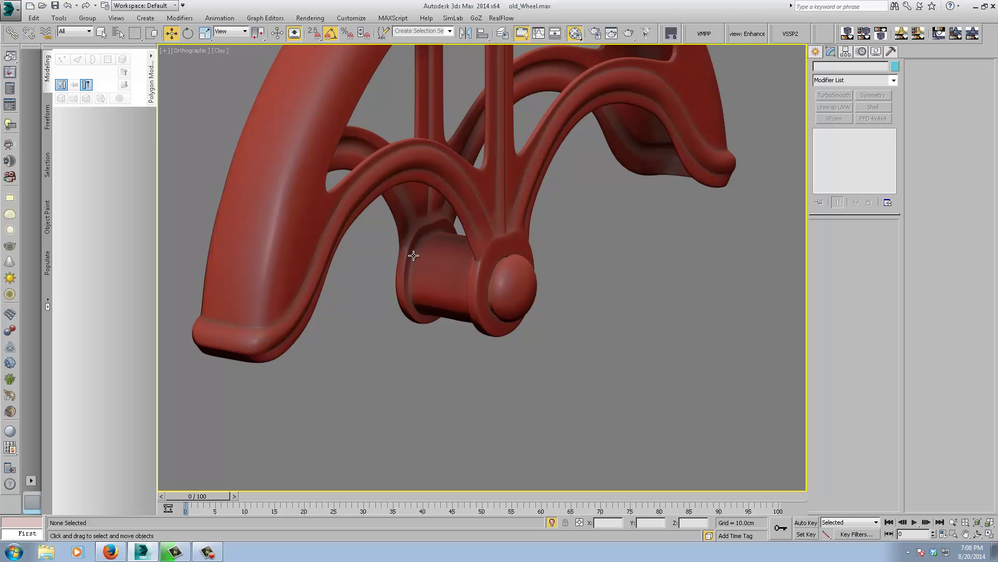
{"action": "middle_click_drag", "start_coordinate": [451, 183], "coordinate": [460, 251], "text": "alt"}
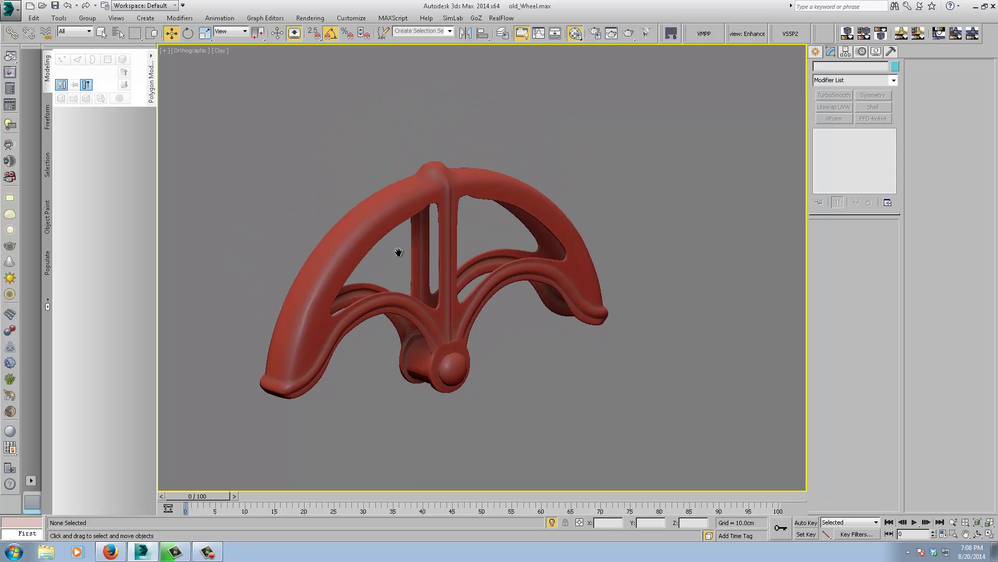
{"action": "scroll", "coordinate": [398, 252], "scroll_direction": "up", "scroll_amount": 5}
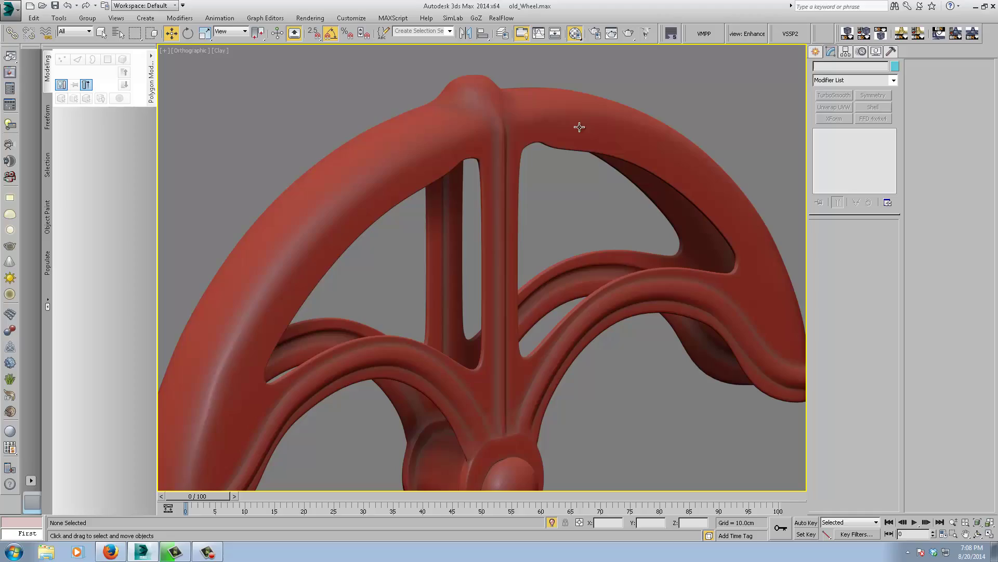
- Select the guard and show its unsmoothed Editable Poly cage, with the cap at its peak seen from above
{"action": "left_click", "coordinate": [506, 115]}
{"action": "left_click", "coordinate": [843, 141]}
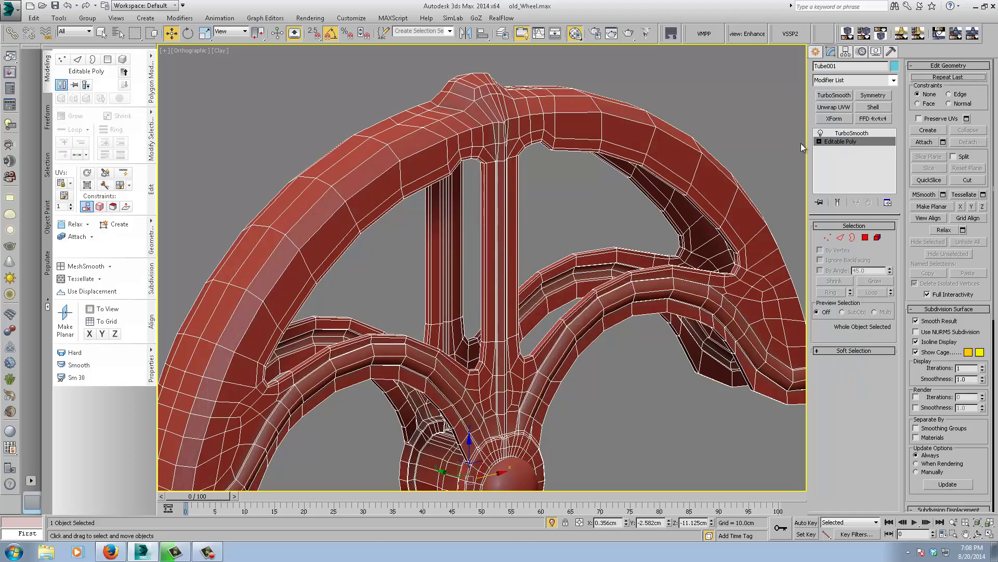
{"action": "middle_click_drag", "start_coordinate": [525, 171], "coordinate": [503, 189], "text": "alt"}
{"action": "middle_click_drag", "start_coordinate": [523, 223], "coordinate": [513, 255], "text": "alt"}
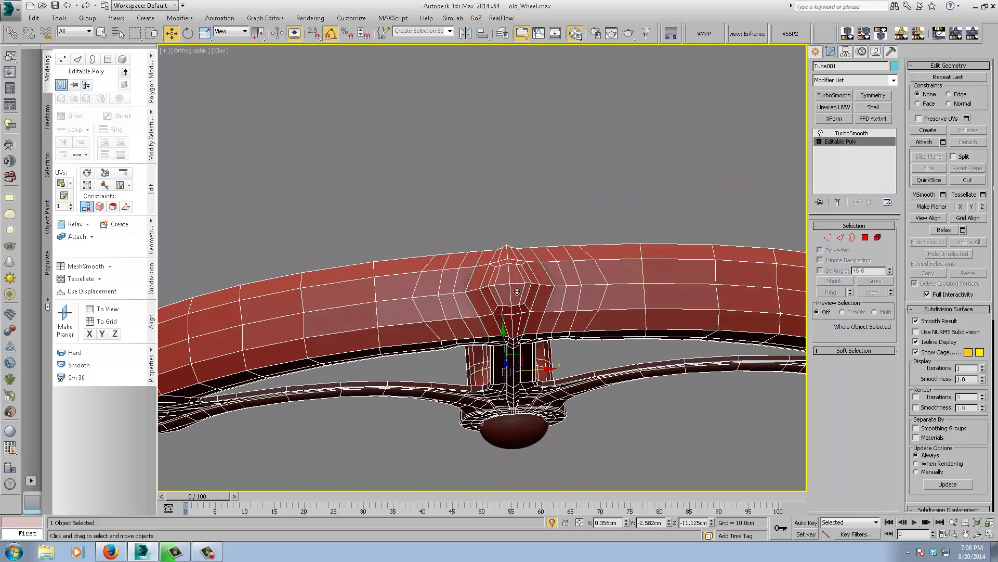
- Select the four central polygons on the guard's peak cap, grow the selection and add the adjoining side polygons
{"action": "left_click", "coordinate": [865, 237]}
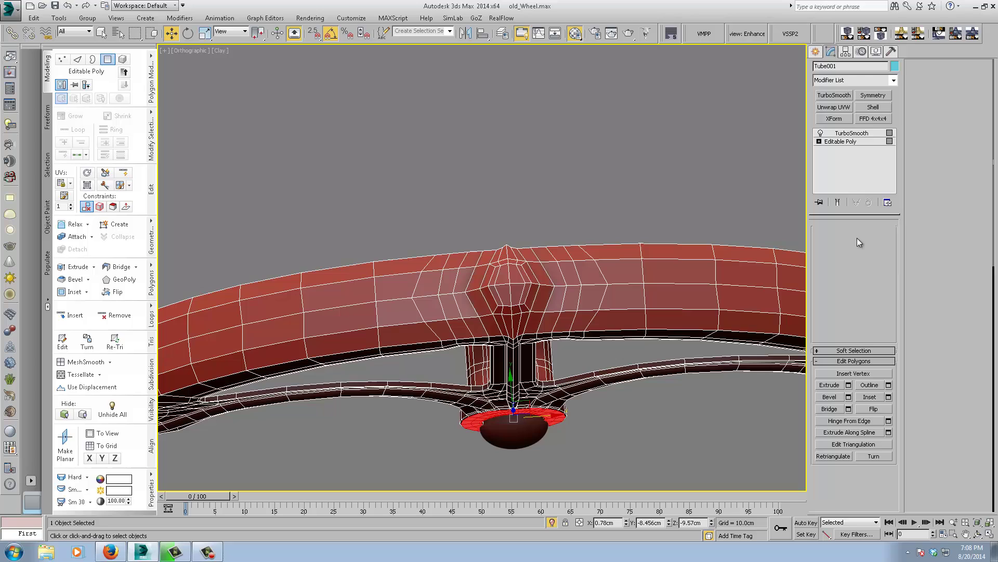
{"action": "left_click", "coordinate": [514, 278]}
{"action": "left_click", "coordinate": [499, 279], "text": "ctrl"}
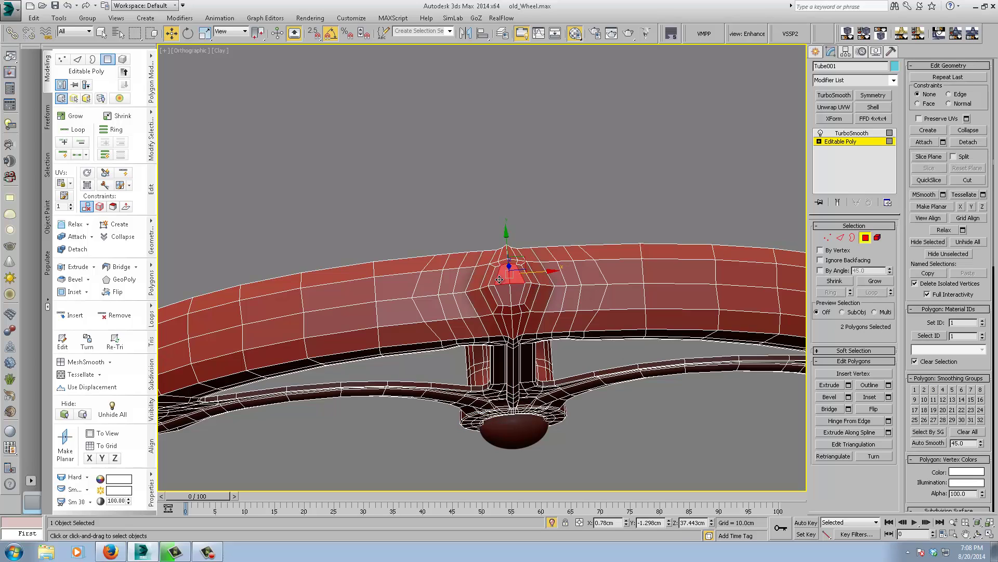
{"action": "left_click", "coordinate": [499, 294], "text": "ctrl"}
{"action": "left_click", "coordinate": [518, 294], "text": "ctrl"}
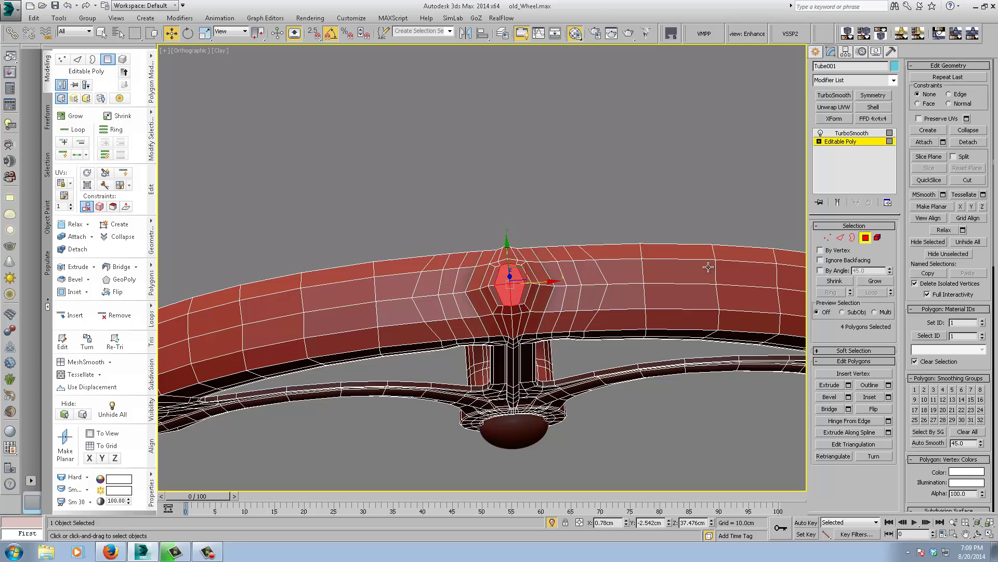
{"action": "left_click", "coordinate": [875, 281]}
{"action": "middle_click_drag", "start_coordinate": [695, 281], "coordinate": [510, 276], "text": "alt"}
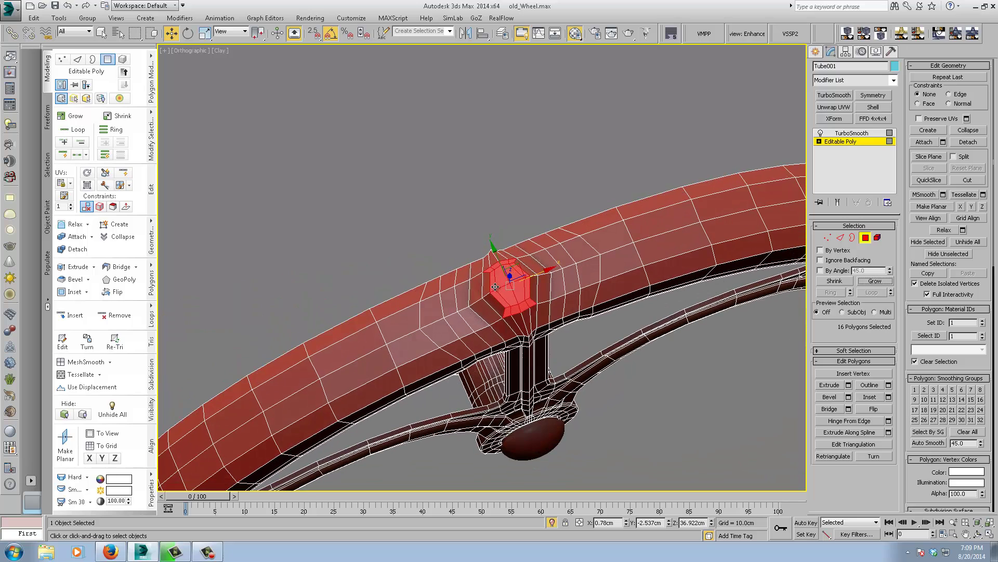
{"action": "left_click", "coordinate": [496, 299], "text": "ctrl"}
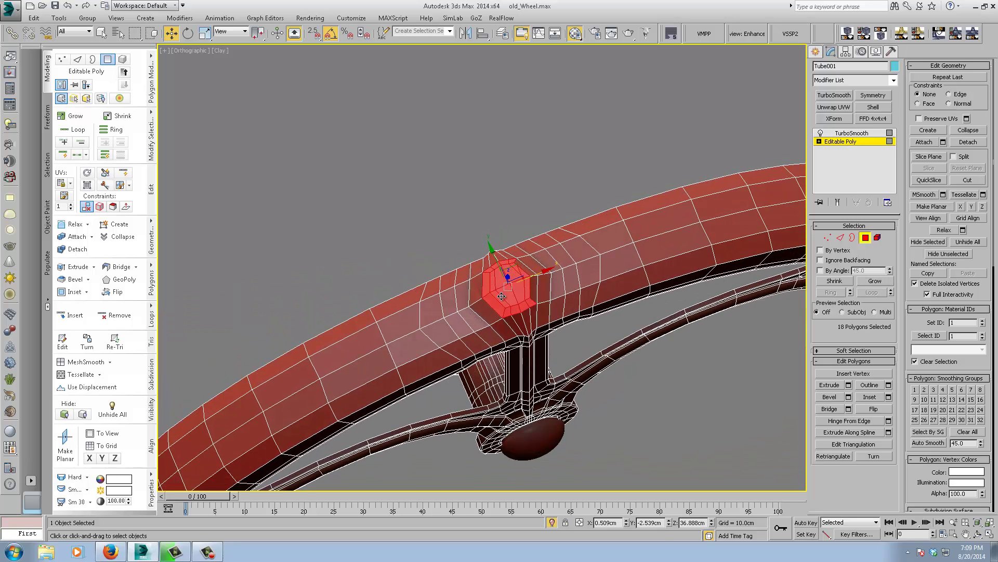
{"action": "left_click", "coordinate": [530, 271], "text": "ctrl"}
{"action": "left_click", "coordinate": [531, 285], "text": "ctrl"}
{"action": "middle_click_drag", "start_coordinate": [547, 248], "coordinate": [596, 230], "text": "alt"}
- Undo the polygon selections made on the guard's peak cap
{"action": "key", "text": "ctrl+z"}
{"action": "key", "text": "ctrl+z"}
{"action": "key", "text": "ctrl+z"}
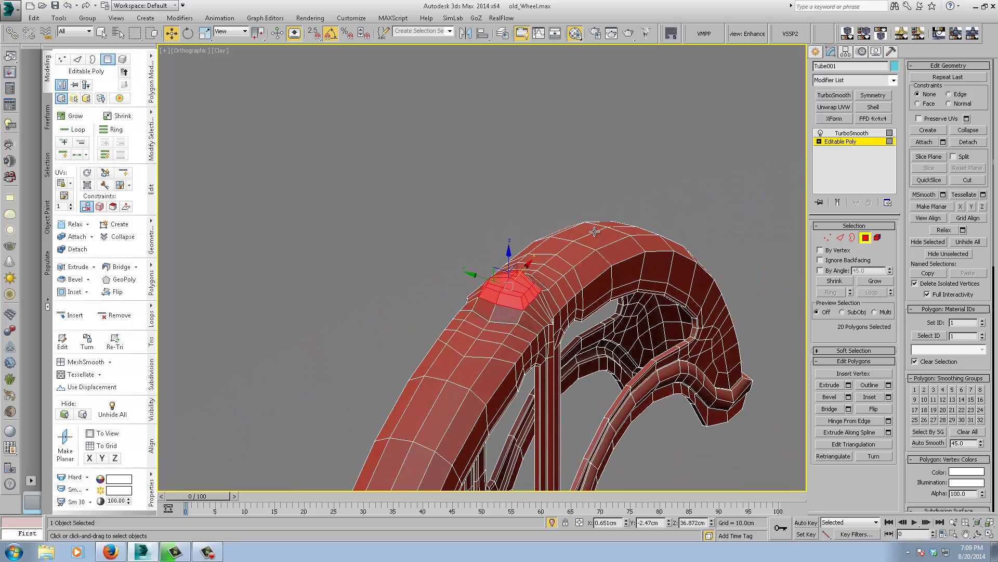
{"action": "key", "text": "ctrl+z"}
{"action": "key", "text": "ctrl+z"}
{"action": "key", "text": "ctrl+z"}
{"action": "key", "text": "ctrl+z"}
{"action": "key", "text": "ctrl+z"}
{"action": "key", "text": "ctrl+z"}
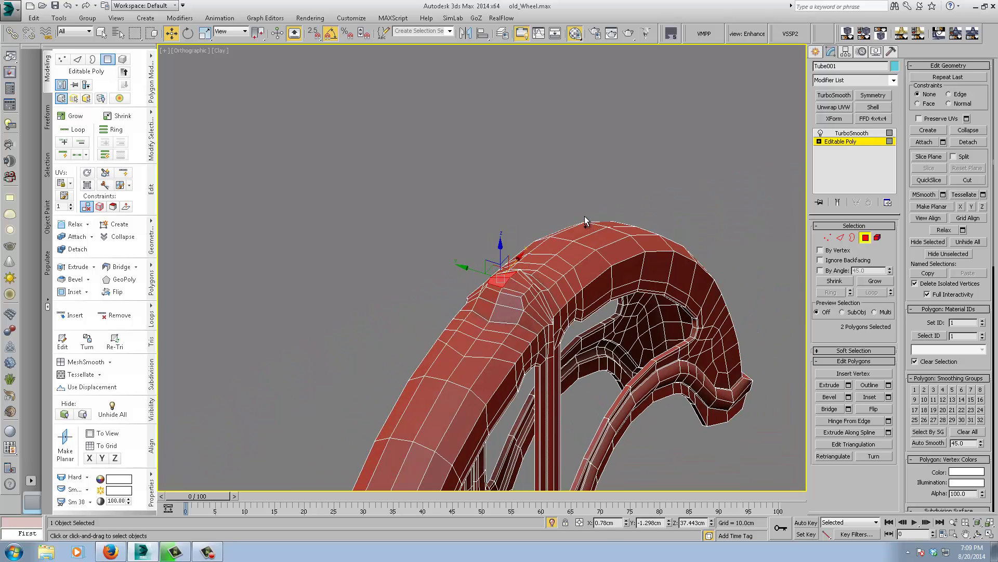
- Leave polygon editing and return to the guard's TurboSmooth modifier to view the smoothed mesh
{"action": "middle_click_drag", "start_coordinate": [585, 215], "coordinate": [490, 460], "text": "alt"}
{"action": "middle_click_drag", "start_coordinate": [610, 391], "coordinate": [574, 342]}
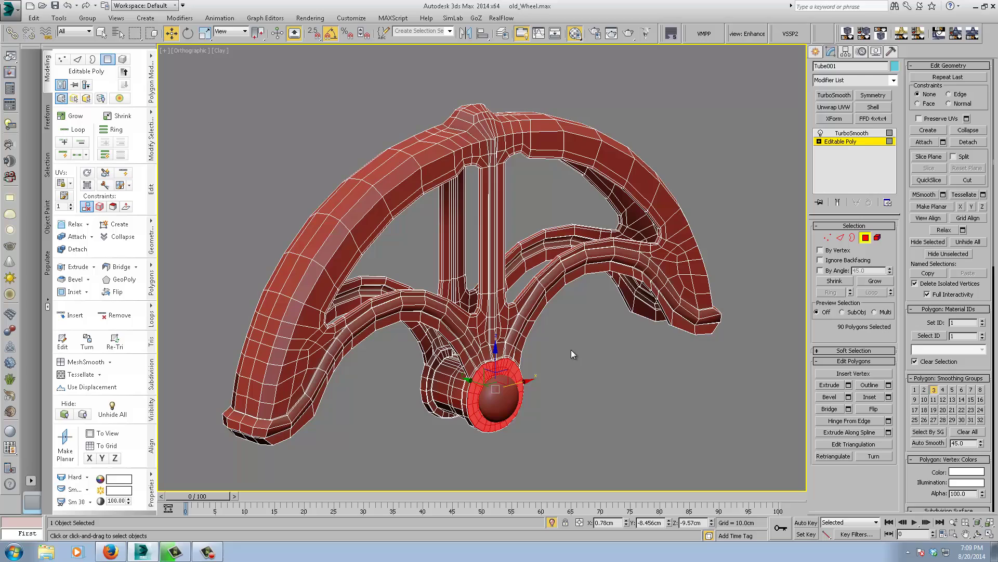
{"action": "middle_click_drag", "start_coordinate": [625, 355], "coordinate": [641, 327]}
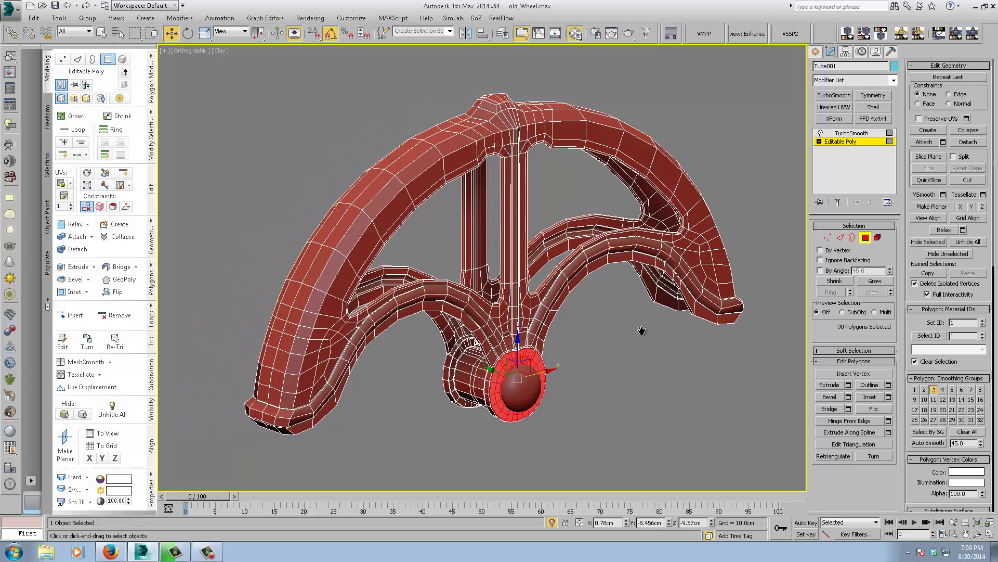
{"action": "left_click", "coordinate": [856, 134]}
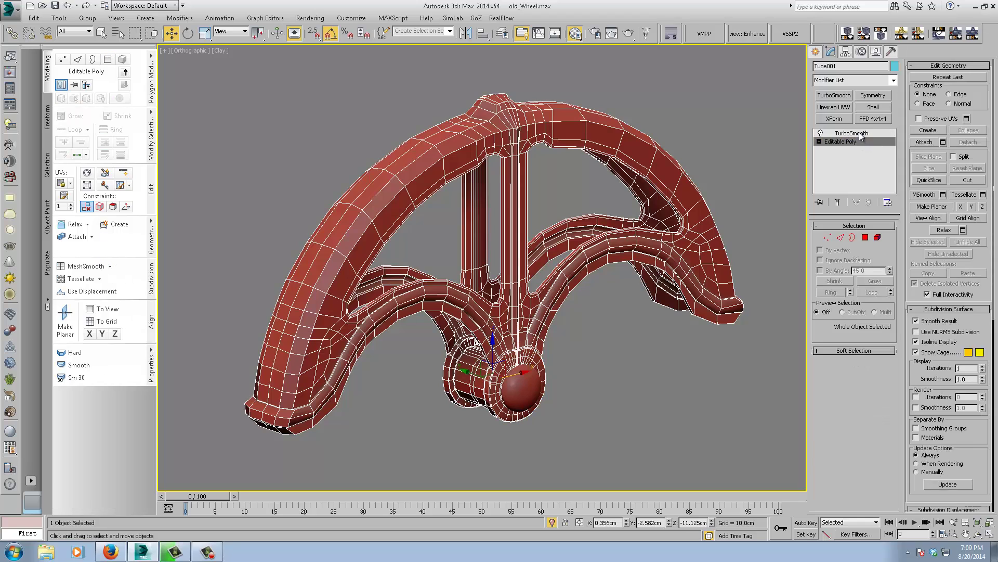
{"action": "middle_click_drag", "start_coordinate": [638, 376], "coordinate": [612, 339]}
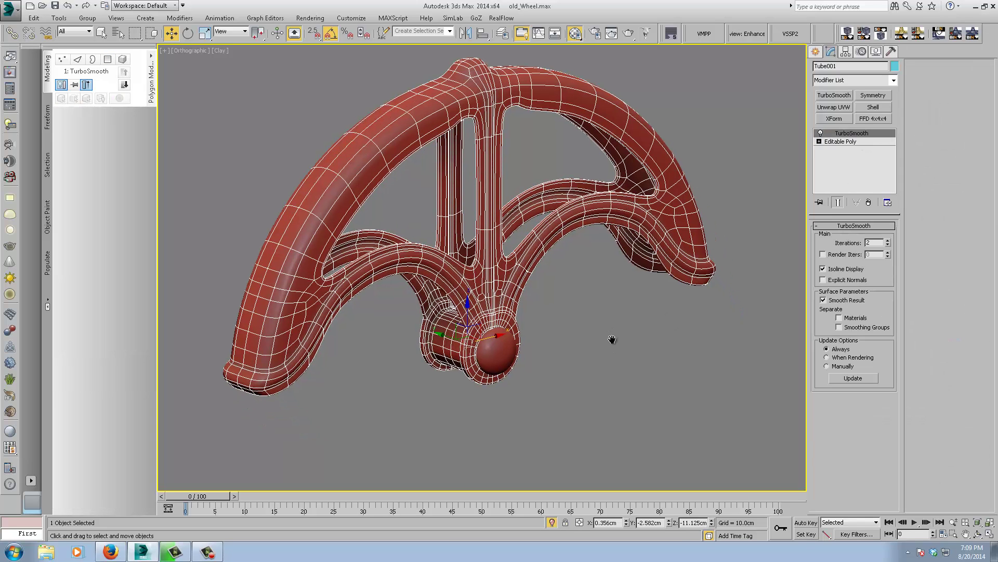
- End the guard's isolation to bring back the reference image plane, and set the viewport shading to Shaded
{"action": "left_click", "coordinate": [552, 523]}
{"action": "left_click", "coordinate": [551, 523]}
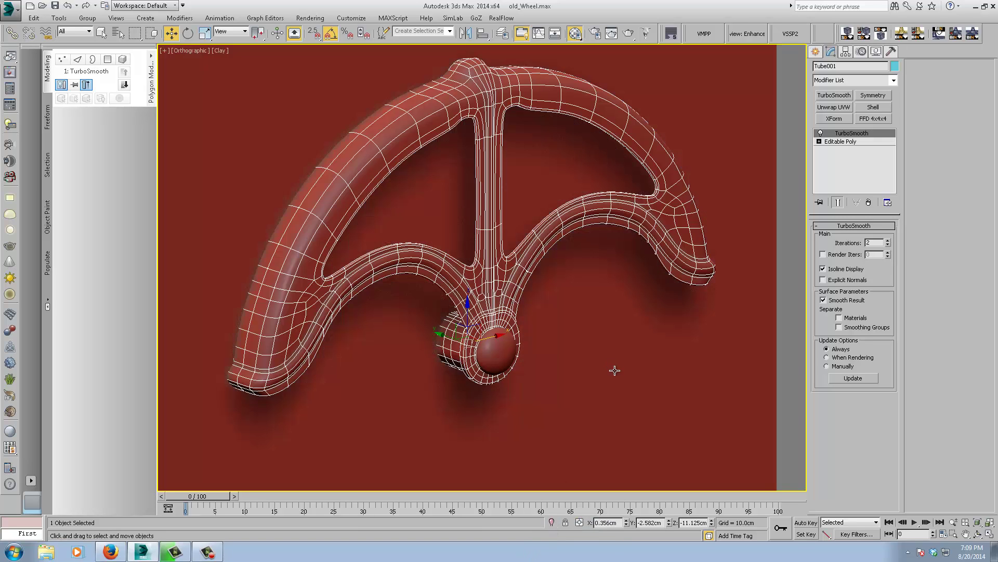
{"action": "scroll", "coordinate": [610, 360], "scroll_direction": "down", "scroll_amount": 3}
{"action": "scroll", "coordinate": [610, 359], "scroll_direction": "down", "scroll_amount": 2}
{"action": "left_click", "coordinate": [220, 50]}
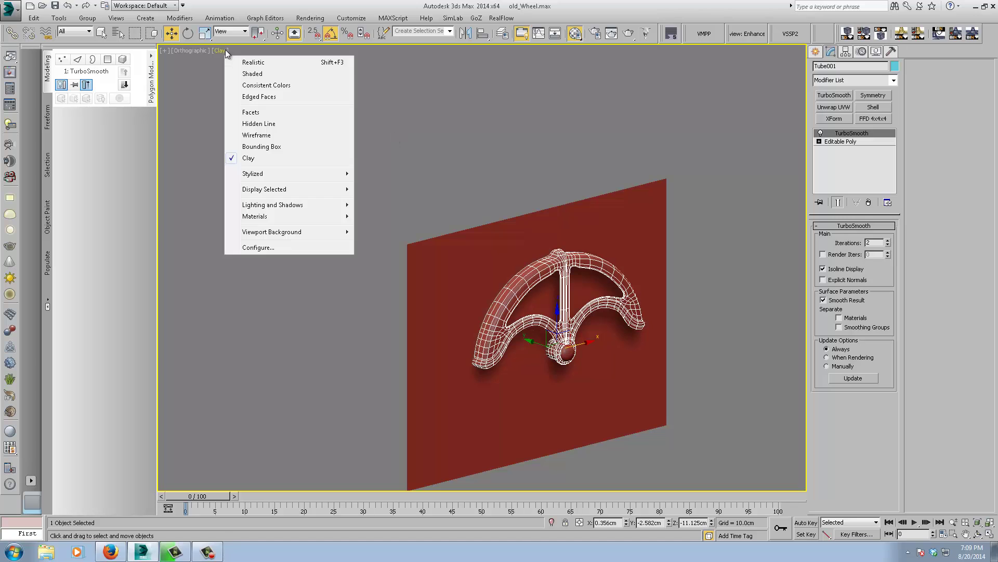
{"action": "left_click", "coordinate": [253, 74]}
{"action": "middle_click_drag", "start_coordinate": [523, 324], "coordinate": [432, 264]}
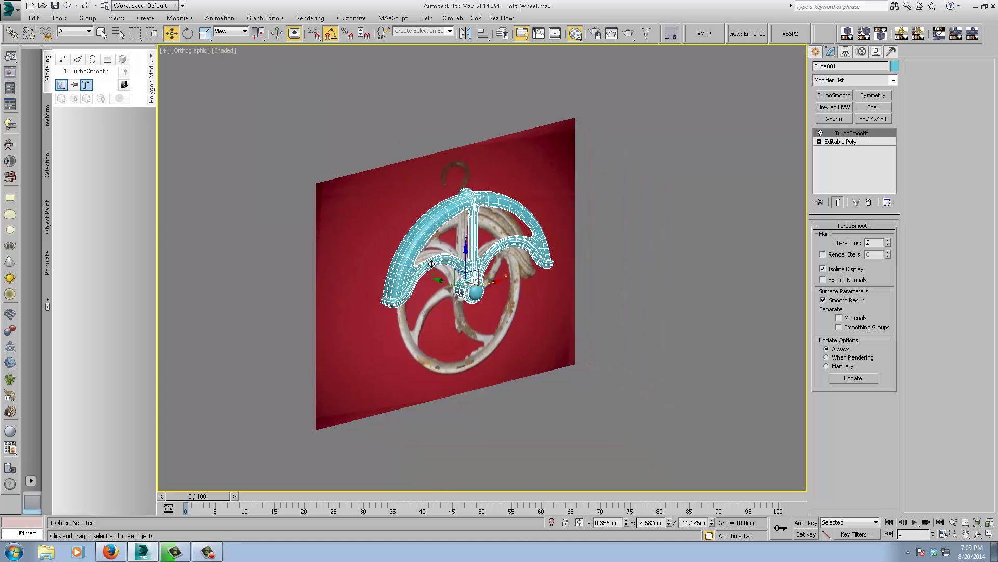
- Switch to the Front view and isolate the reference image plane
{"action": "key", "text": "f"}
{"action": "key", "text": "z"}
{"action": "middle_click_drag", "start_coordinate": [646, 338], "coordinate": [629, 307]}
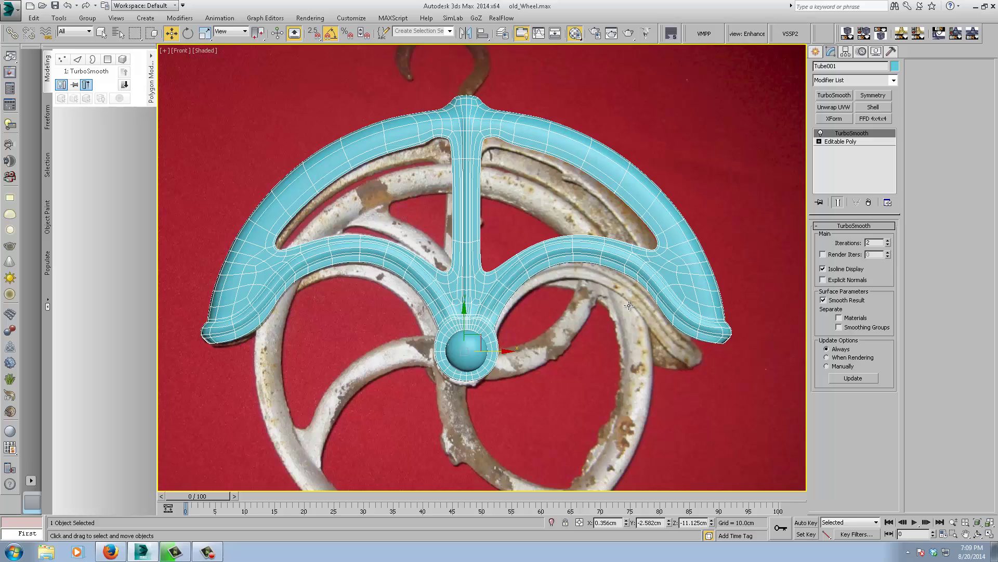
{"action": "scroll", "coordinate": [629, 305], "scroll_direction": "down", "scroll_amount": 2}
{"action": "left_click", "coordinate": [724, 229]}
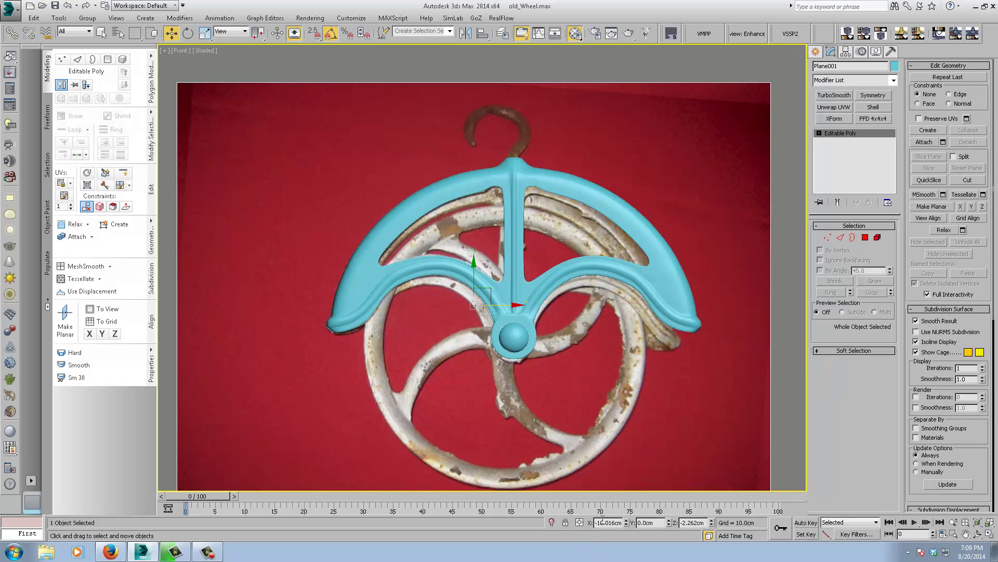
{"action": "left_click", "coordinate": [552, 522]}
{"action": "mouse_move", "coordinate": [605, 252]}
{"action": "middle_mouse_down"}
{"action": "mouse_move", "coordinate": [565, 251]}
{"action": "mouse_move", "coordinate": [606, 240]}
{"action": "middle_mouse_up"}
{"action": "scroll", "coordinate": [616, 240], "scroll_direction": "up", "scroll_amount": 3}
{"action": "scroll", "coordinate": [607, 240], "scroll_direction": "down", "scroll_amount": 2}
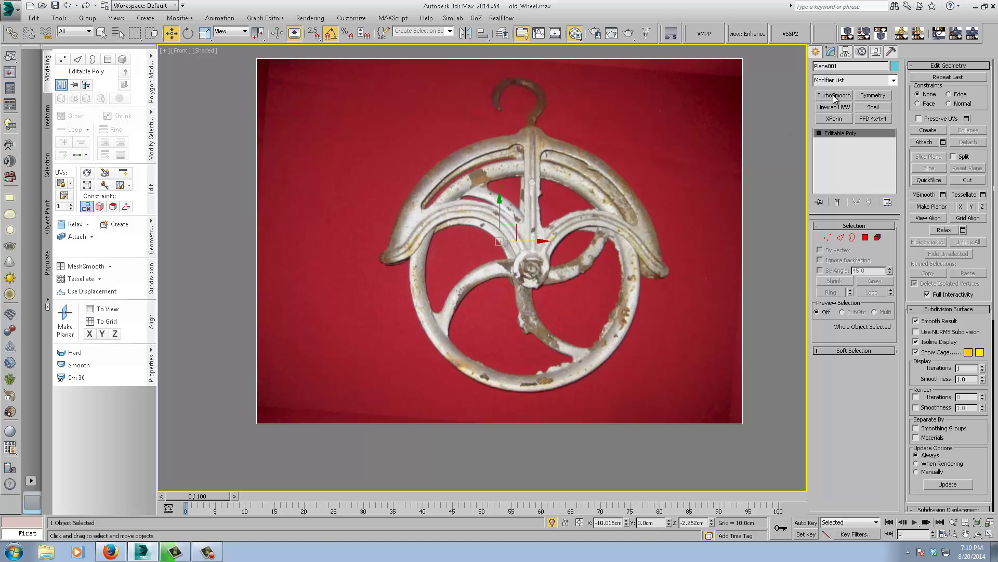
- Create a Tube over the photographed wheel rim, with radii of about 39.9 cm and 34.1 cm and a height of about 4.6 cm
{"action": "left_click", "coordinate": [816, 52]}
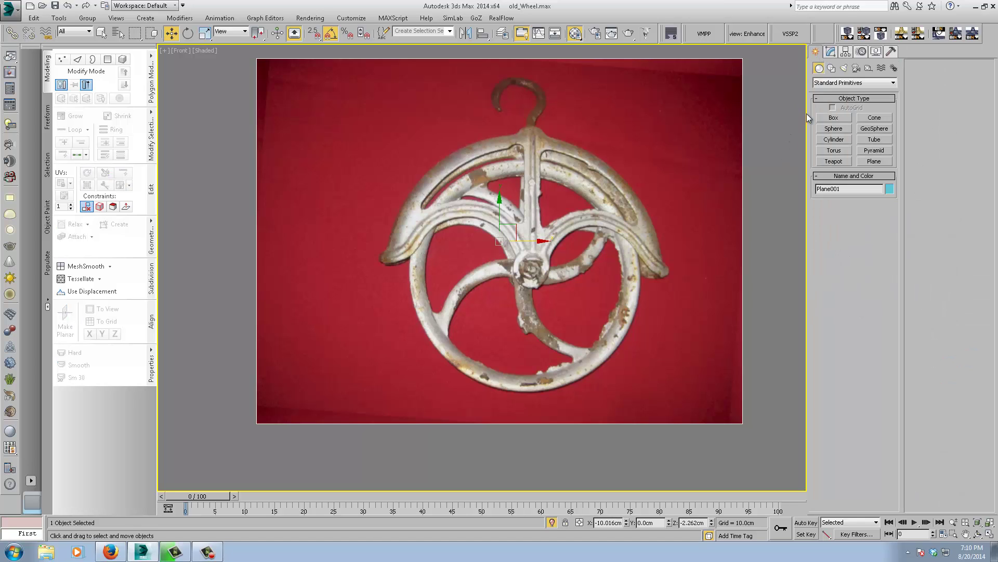
{"action": "left_click", "coordinate": [873, 140]}
{"action": "middle_click_drag", "start_coordinate": [574, 280], "coordinate": [541, 261]}
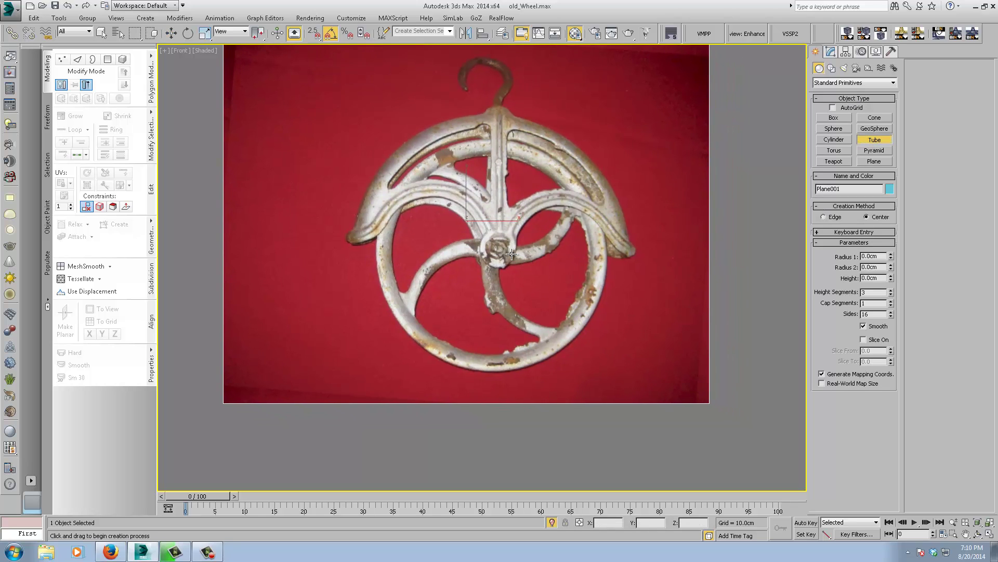
{"action": "left_click_drag", "start_coordinate": [494, 249], "coordinate": [554, 352]}
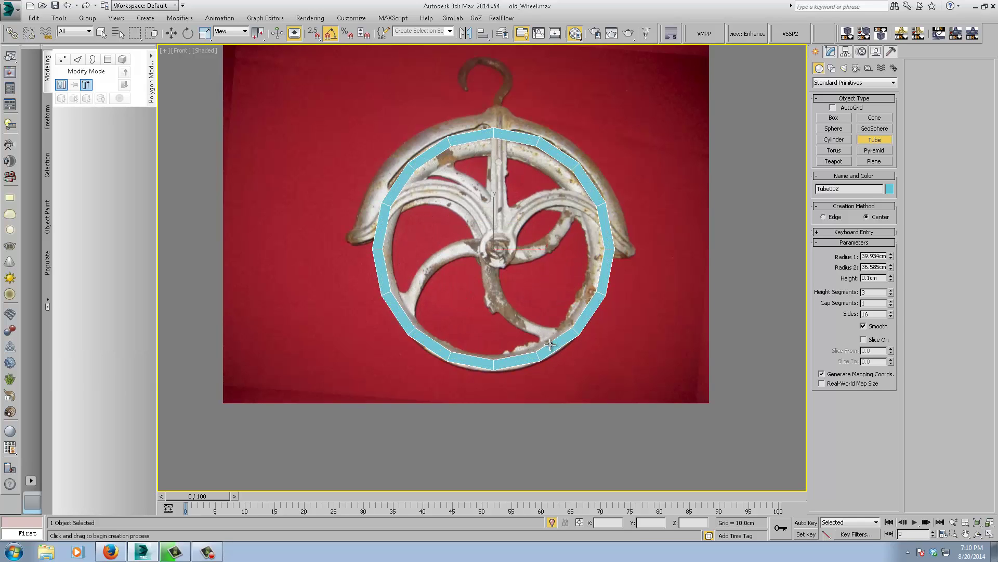
{"action": "left_click", "coordinate": [550, 335]}
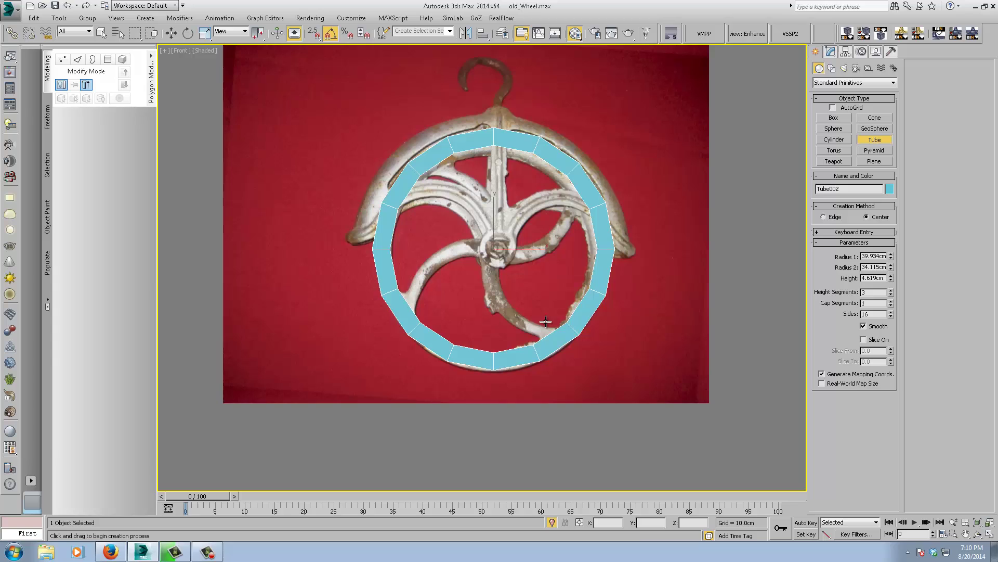
{"action": "left_click", "coordinate": [546, 321]}
{"action": "middle_click_drag", "start_coordinate": [457, 285], "coordinate": [462, 268]}
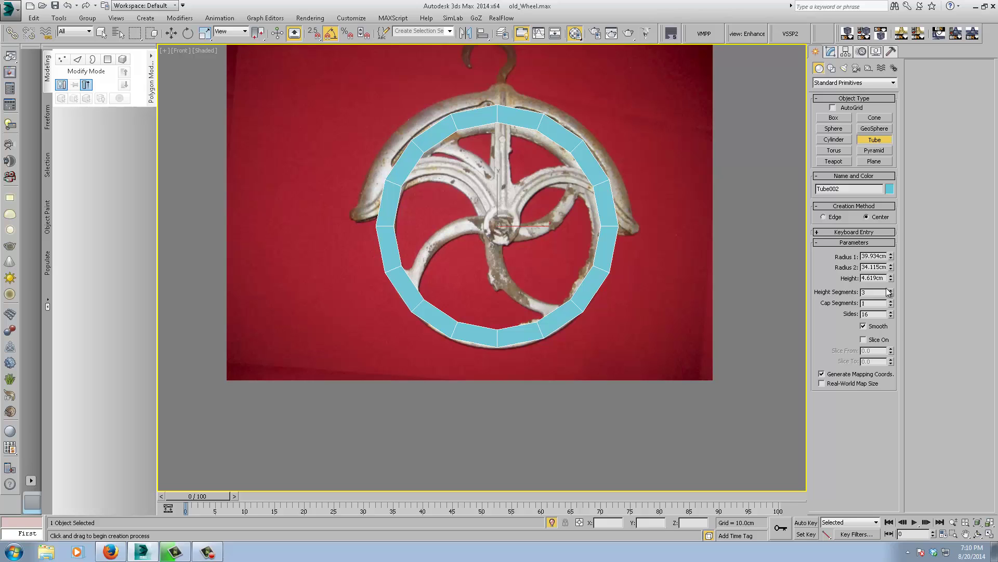
{"action": "middle_click_drag", "start_coordinate": [488, 321], "coordinate": [445, 323], "text": "alt"}
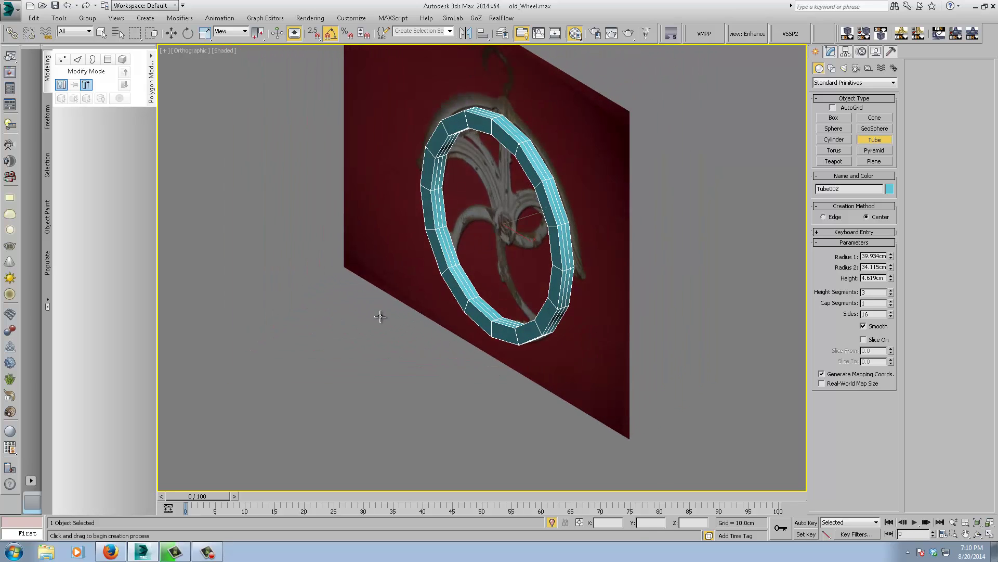
{"action": "key", "text": "f"}
{"action": "scroll", "coordinate": [494, 281], "scroll_direction": "up", "scroll_amount": 5}
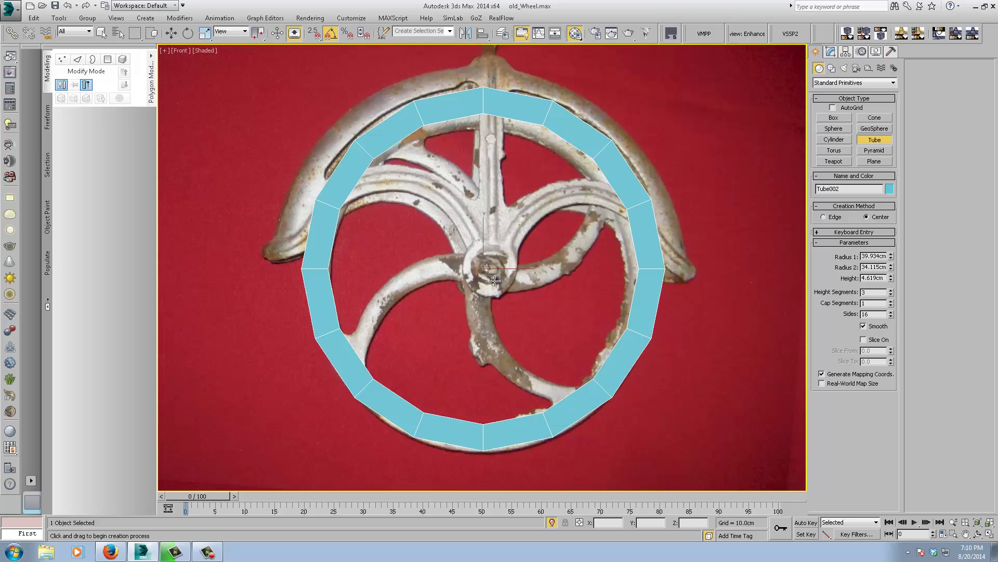
- End tube creation and convert the rim tube to an Editable Poly
{"action": "scroll", "coordinate": [471, 289], "scroll_direction": "down", "scroll_amount": 2}
{"action": "right_click", "coordinate": [561, 335]}
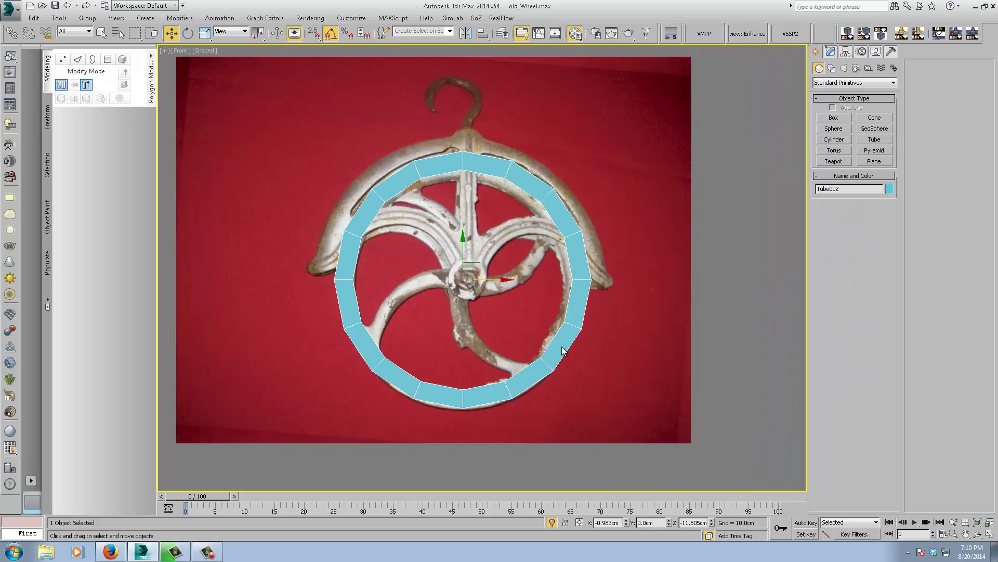
{"action": "right_click", "coordinate": [563, 345]}
{"action": "mouse_move", "coordinate": [659, 442]}
{"action": "left_click", "coordinate": [693, 449]}
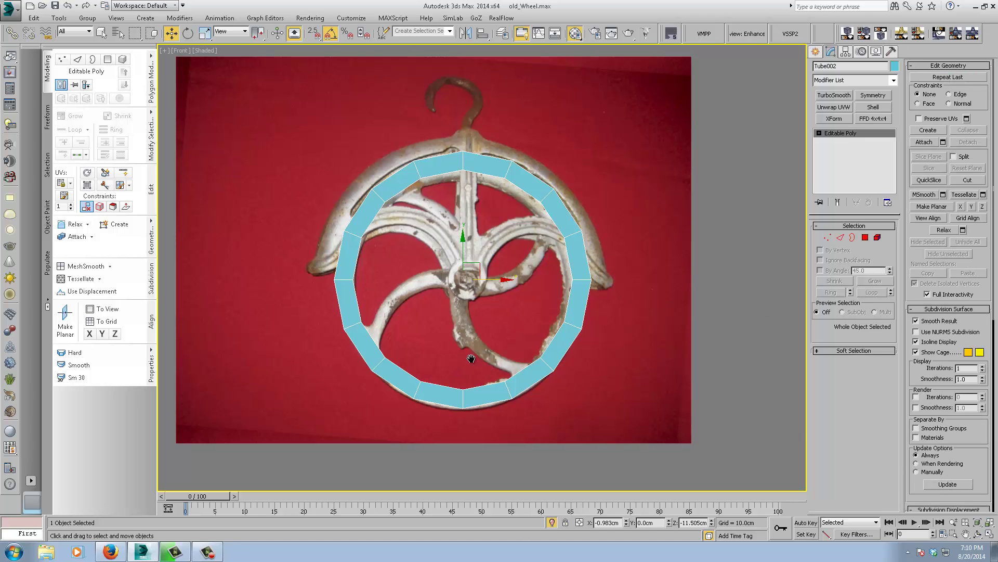
- Delete the upper half and lower-right quarter of the rim's polygons, leaving only the lower-left quarter
{"action": "middle_click_drag", "start_coordinate": [472, 359], "coordinate": [538, 317]}
{"action": "scroll", "coordinate": [526, 332], "scroll_direction": "up", "scroll_amount": 4}
{"action": "middle_click_drag", "start_coordinate": [489, 248], "coordinate": [492, 256]}
{"action": "scroll", "coordinate": [537, 292], "scroll_direction": "down", "scroll_amount": 6}
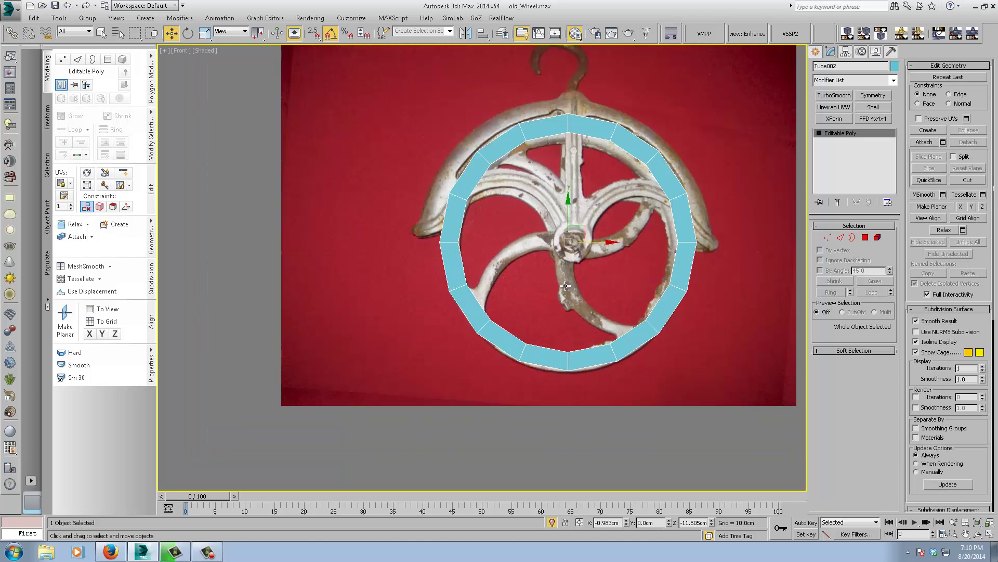
{"action": "middle_click_drag", "start_coordinate": [603, 278], "coordinate": [517, 279]}
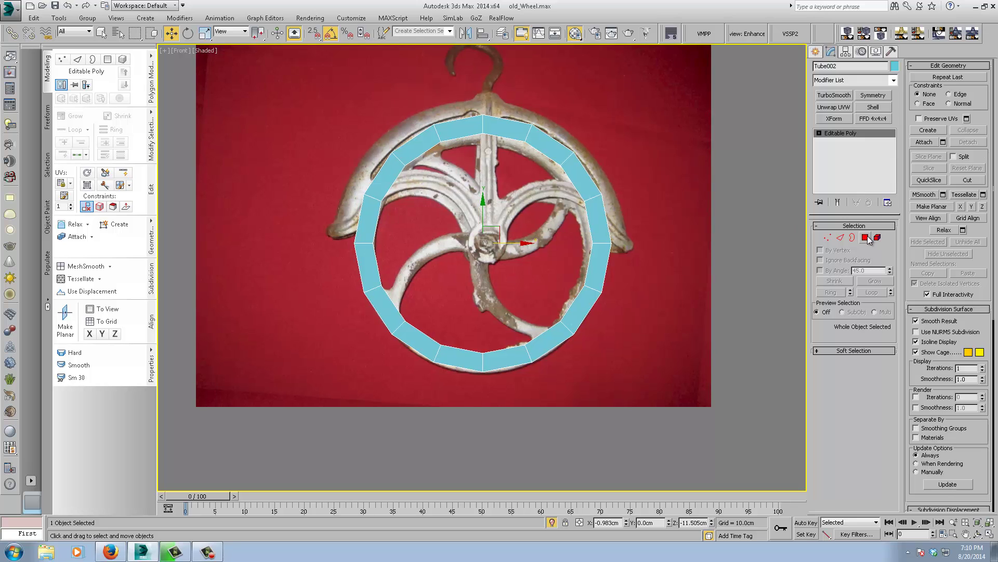
{"action": "left_click", "coordinate": [866, 238]}
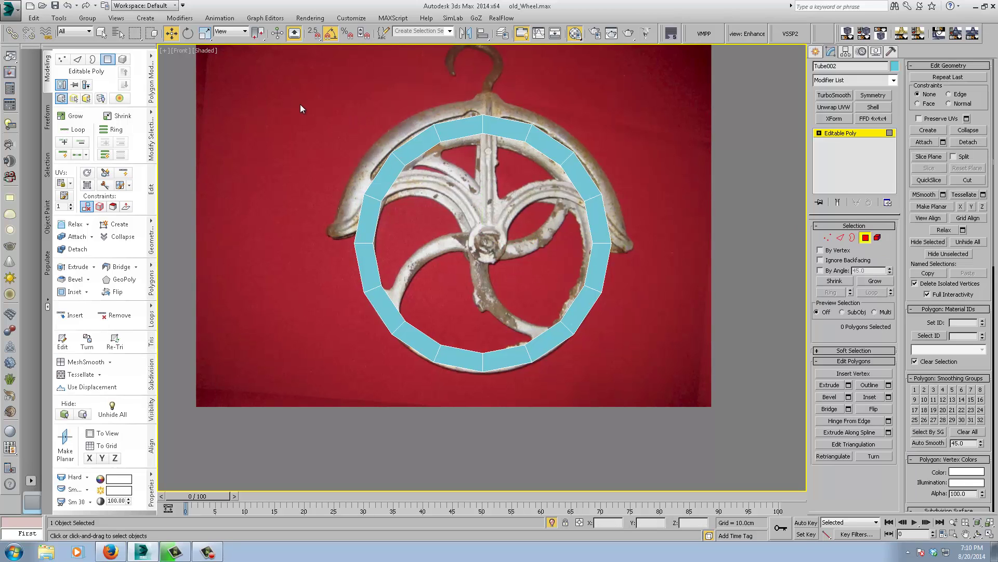
{"action": "left_click_drag", "start_coordinate": [673, 198], "coordinate": [674, 219]}
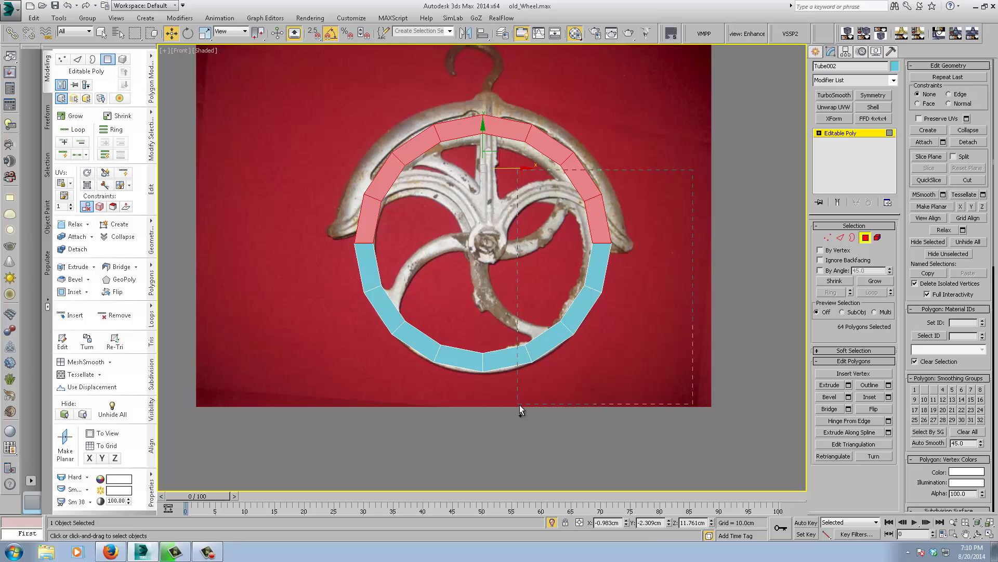
{"action": "left_click_drag", "start_coordinate": [520, 404], "coordinate": [520, 405], "text": "ctrl"}
{"action": "left_click", "coordinate": [501, 408]}
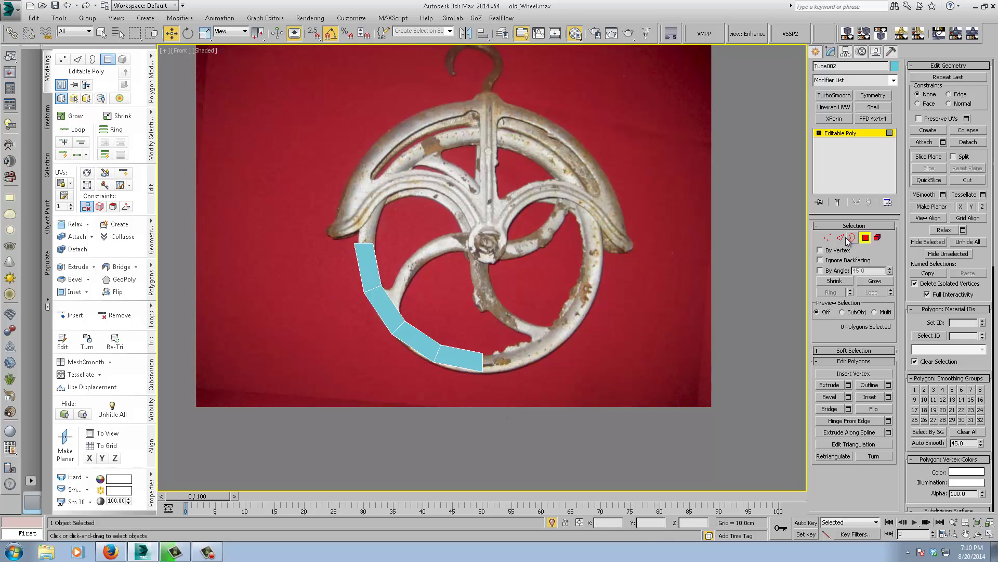
- Widen the middle polygon on the rim's inner face beside the spoke by scaling it along Y, and delete it
{"action": "middle_click_drag", "start_coordinate": [441, 298], "coordinate": [373, 320], "text": "alt"}
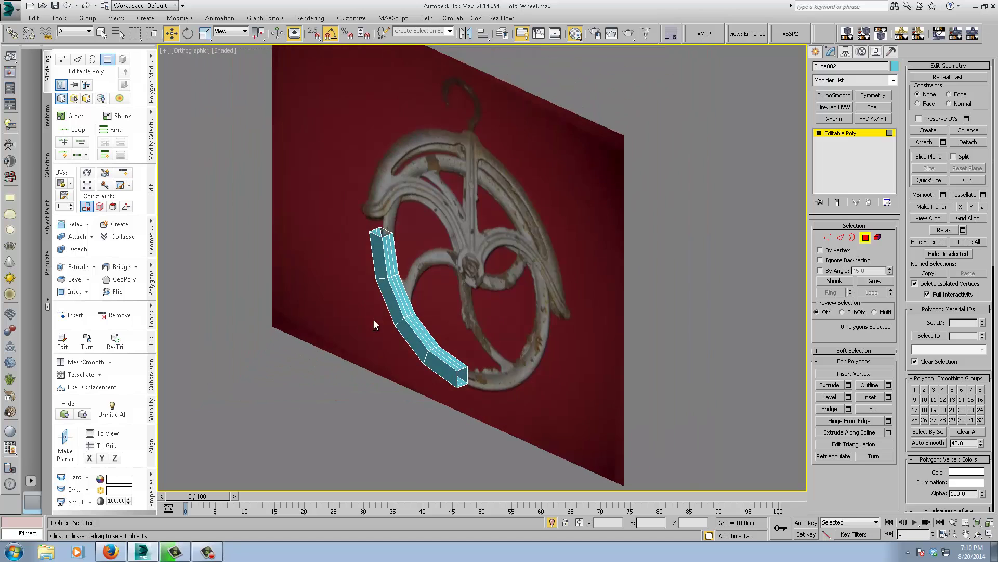
{"action": "scroll", "coordinate": [384, 305], "scroll_direction": "up", "scroll_amount": 3}
{"action": "left_click", "coordinate": [417, 272]}
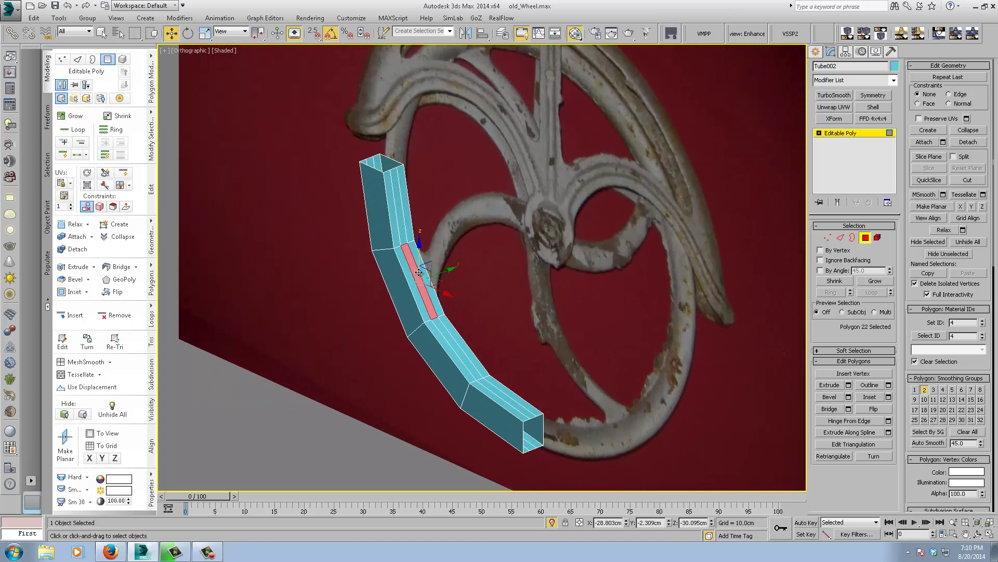
{"action": "right_click", "coordinate": [418, 272]}
{"action": "left_click", "coordinate": [437, 296]}
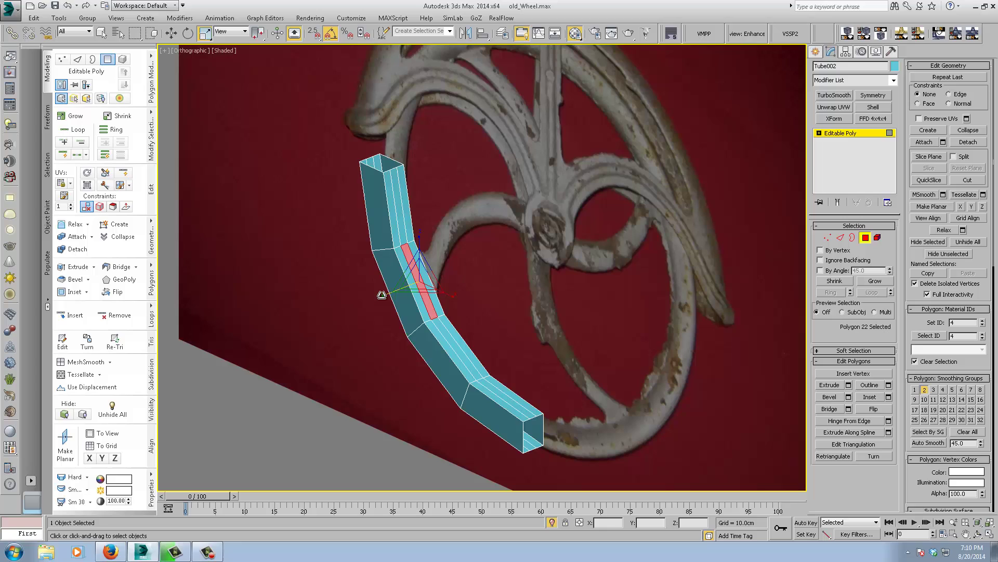
{"action": "left_click_drag", "start_coordinate": [381, 294], "coordinate": [371, 297]}
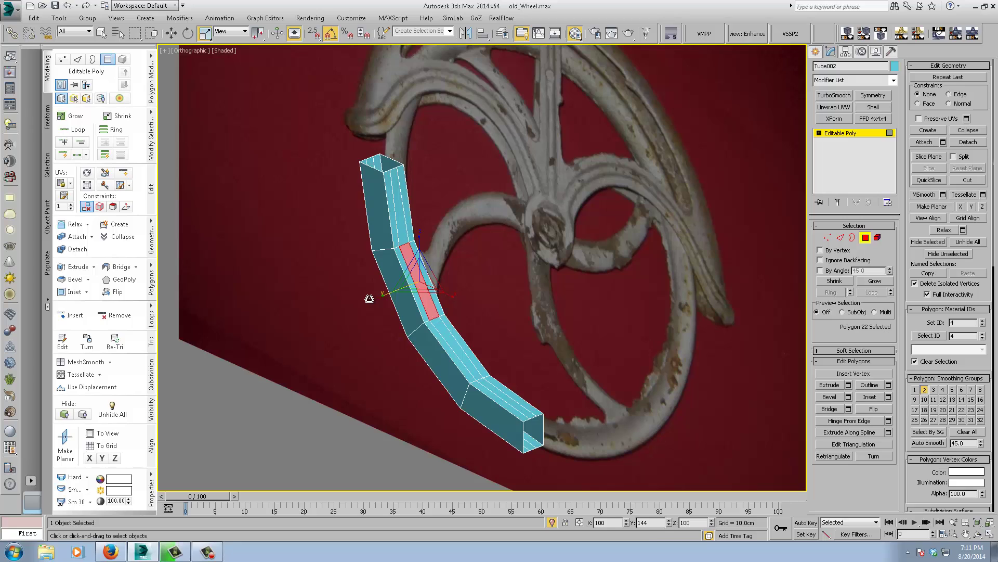
{"action": "mouse_move", "coordinate": [368, 299]}
{"action": "left_mouse_down"}
{"action": "mouse_move", "coordinate": [388, 295]}
{"action": "mouse_move", "coordinate": [378, 293]}
{"action": "left_mouse_up"}
{"action": "left_click", "coordinate": [498, 279]}
- In the Front view, extrude the opening's border toward the spoke by about 2.2 cm in X and 1.3 cm in Y
{"action": "left_click", "coordinate": [853, 238]}
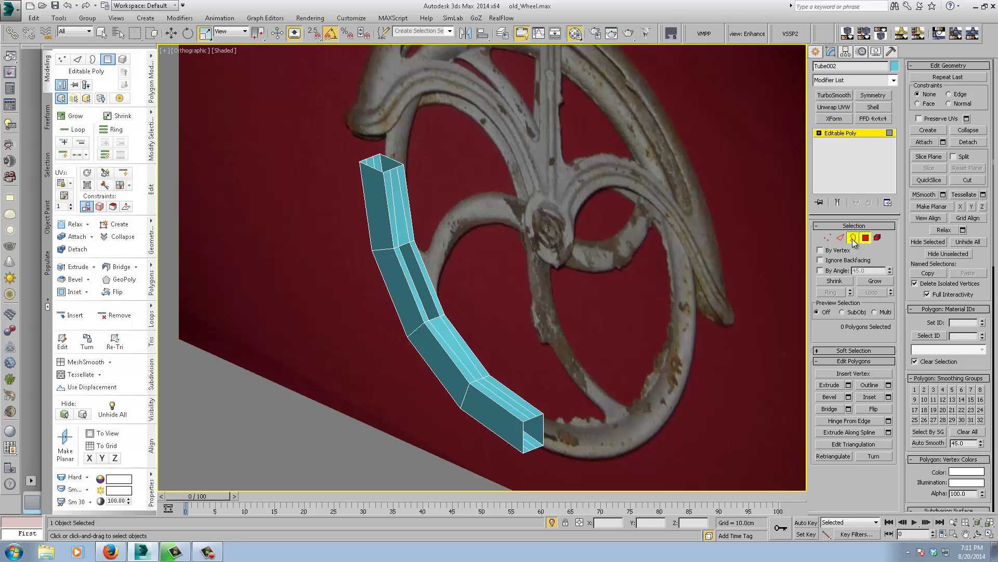
{"action": "left_click", "coordinate": [434, 291]}
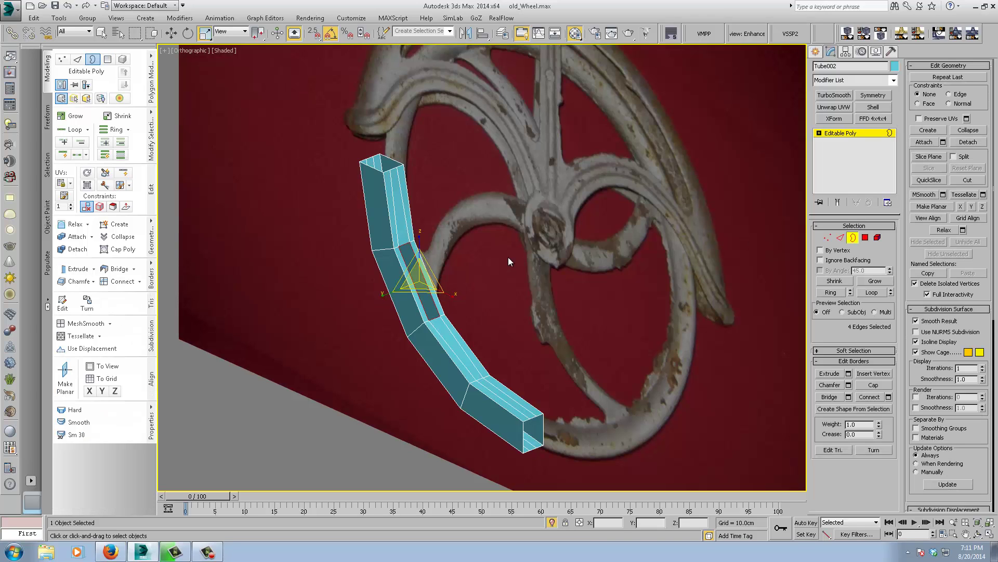
{"action": "scroll", "coordinate": [506, 255], "scroll_direction": "down", "scroll_amount": 5}
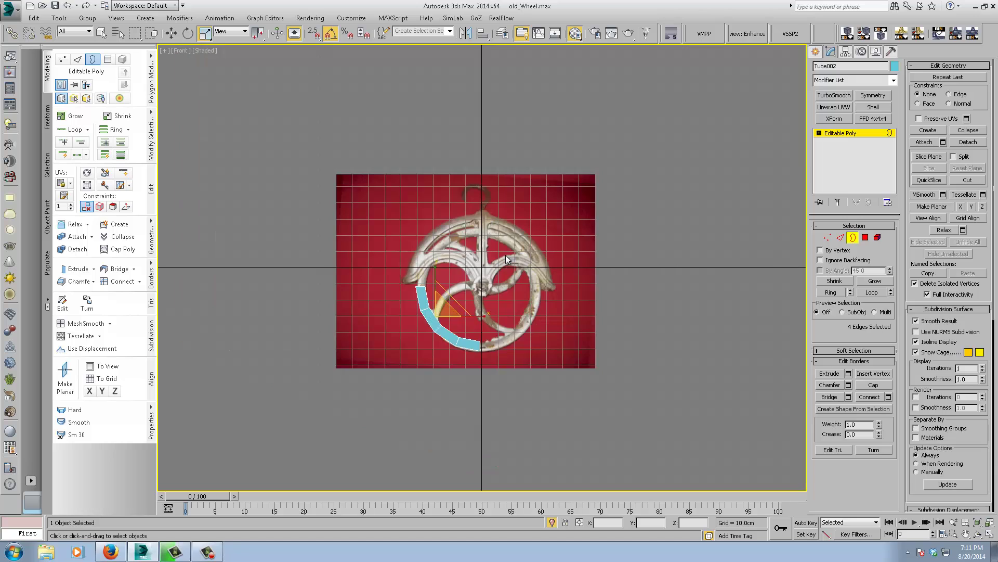
{"action": "scroll", "coordinate": [506, 255], "scroll_direction": "up", "scroll_amount": 10}
{"action": "middle_click_drag", "start_coordinate": [506, 260], "coordinate": [489, 249]}
{"action": "scroll", "coordinate": [488, 250], "scroll_direction": "down", "scroll_amount": 8}
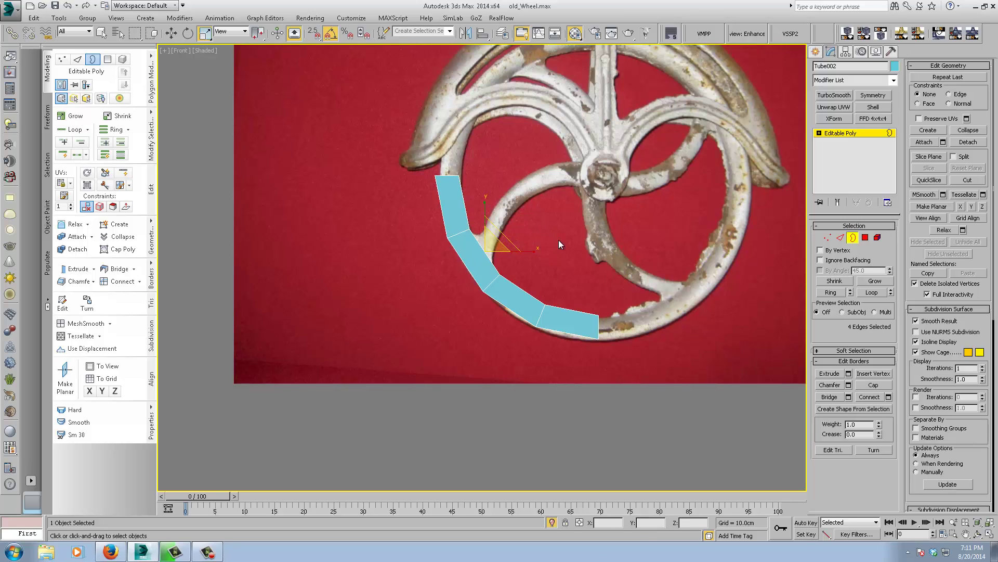
{"action": "scroll", "coordinate": [496, 232], "scroll_direction": "up", "scroll_amount": 3}
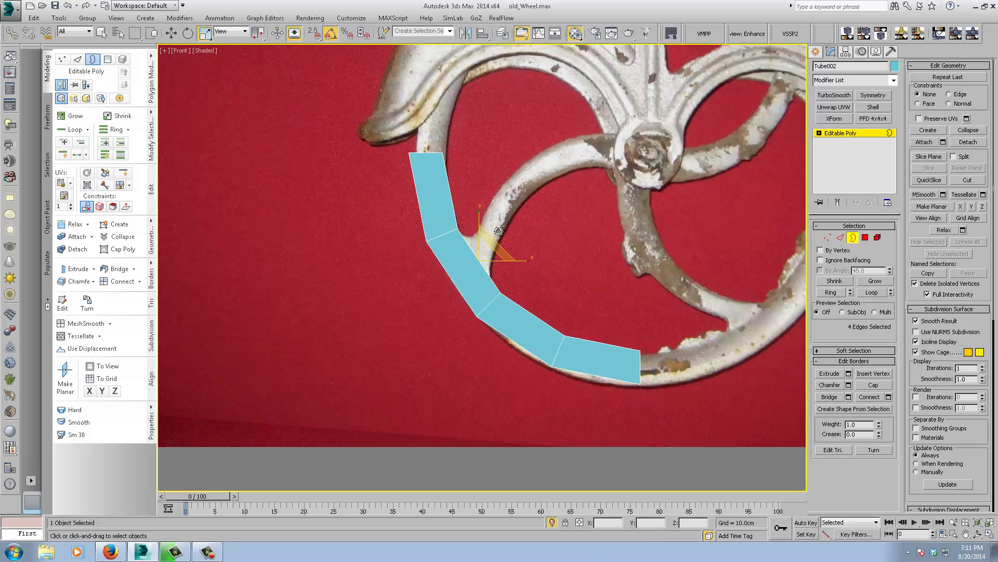
{"action": "right_click", "coordinate": [492, 206]}
{"action": "left_click", "coordinate": [497, 214]}
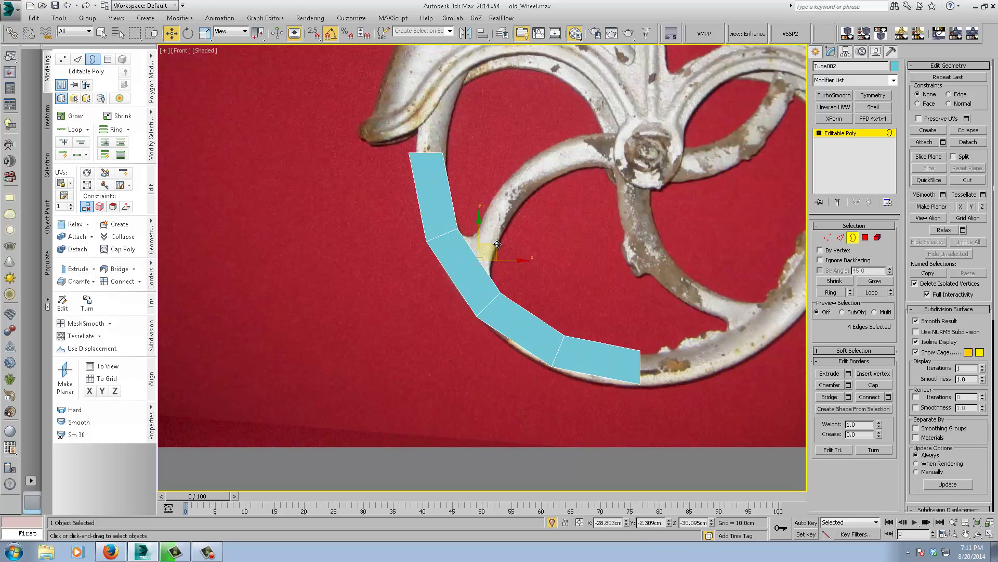
{"action": "left_click_drag", "start_coordinate": [497, 244], "coordinate": [510, 236], "text": "shift"}
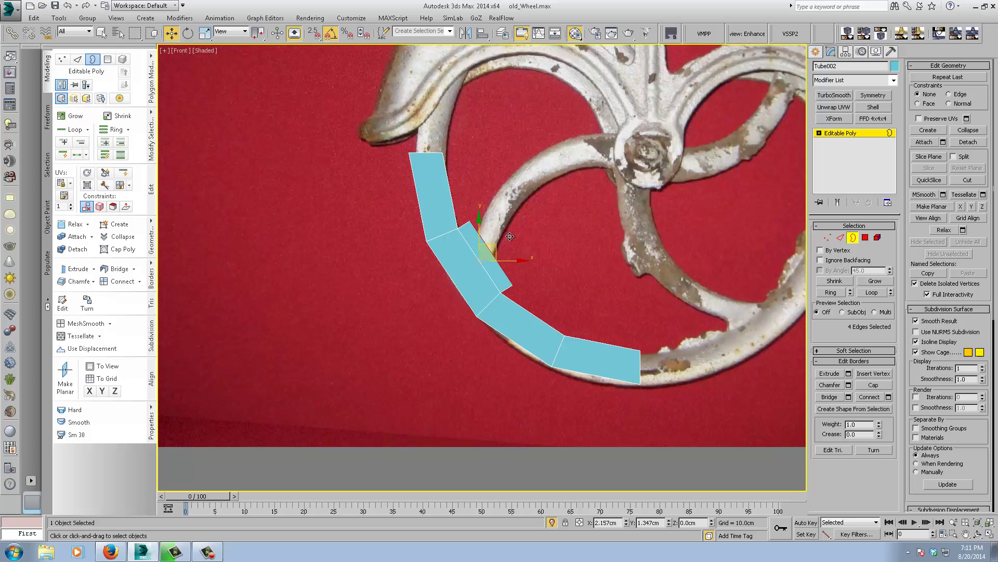
- Move the extruded stub's end vertices to fit the base of the photographed spoke
{"action": "right_click", "coordinate": [507, 233]}
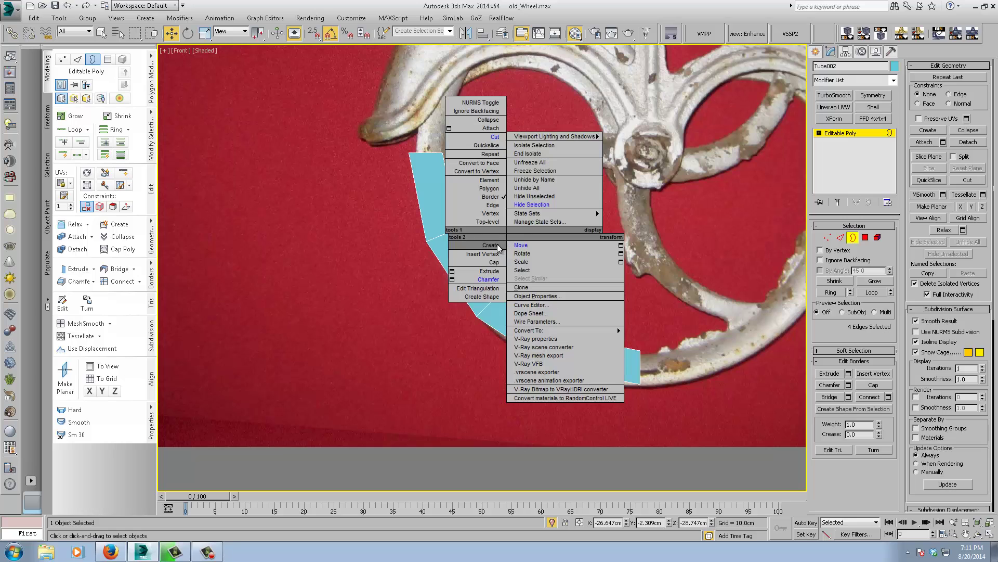
{"action": "left_click", "coordinate": [491, 213]}
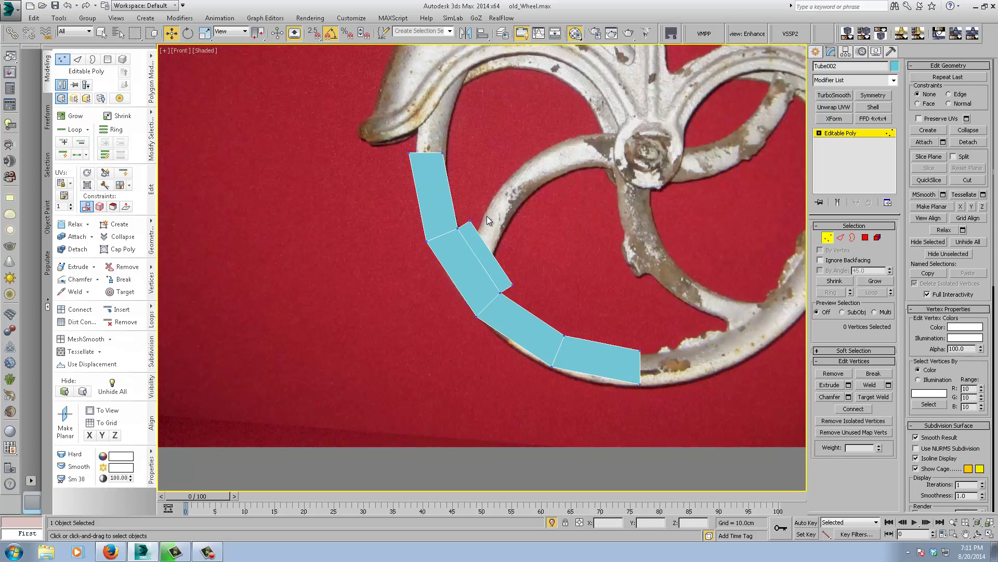
{"action": "left_click", "coordinate": [472, 221]}
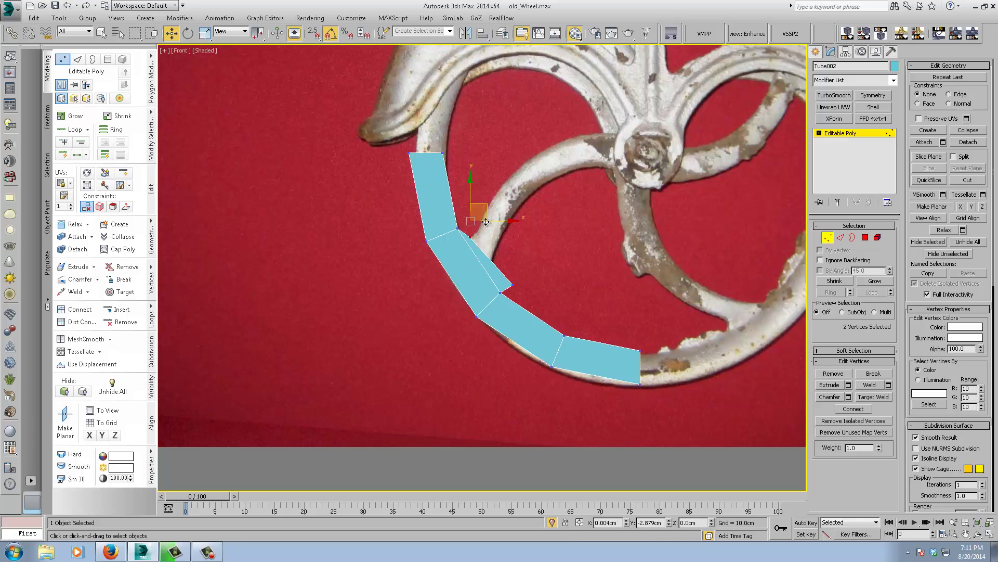
{"action": "left_click_drag", "start_coordinate": [508, 288], "coordinate": [510, 245]}
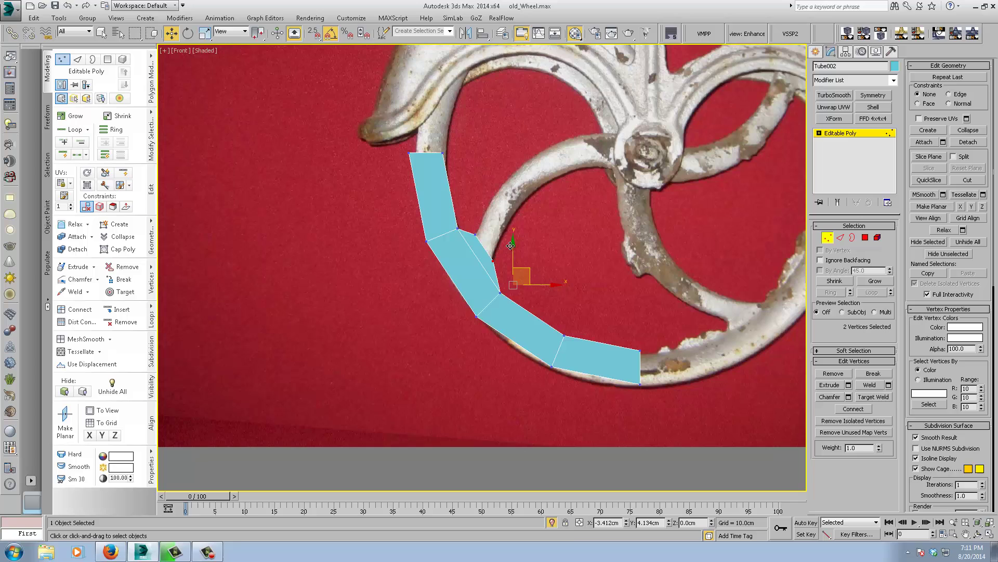
- Extrude the stub's border in segments along the curved spoke, rotating the end about -10 degrees to follow the bend
{"action": "left_click", "coordinate": [853, 237]}
{"action": "left_click_drag", "start_coordinate": [500, 230], "coordinate": [571, 139], "text": "shift"}
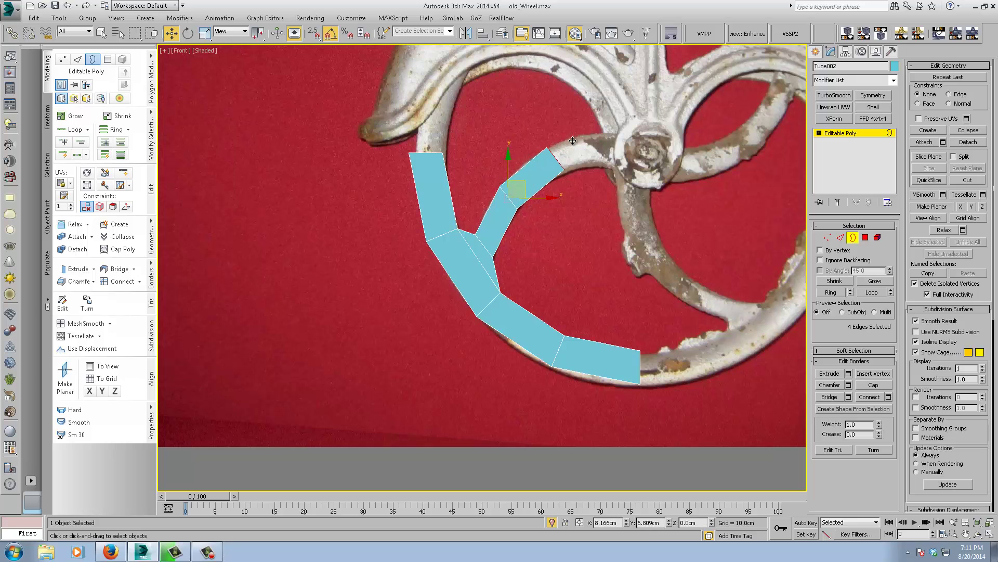
{"action": "right_click", "coordinate": [571, 139]}
{"action": "left_click", "coordinate": [578, 159]}
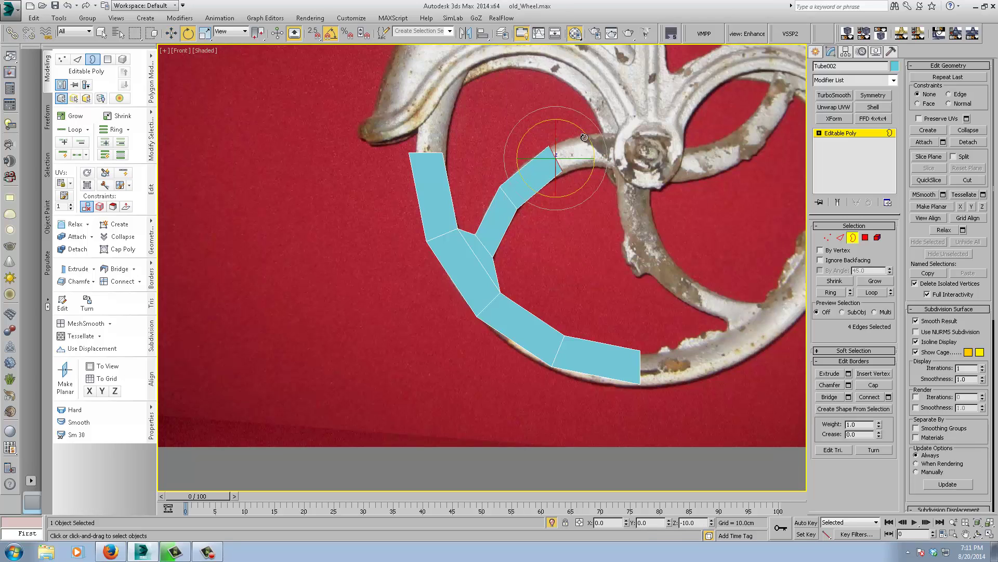
{"action": "right_click", "coordinate": [585, 140]}
{"action": "left_click", "coordinate": [584, 149]}
{"action": "left_click_drag", "start_coordinate": [572, 142], "coordinate": [602, 137]}
- Scale the spoke's end border to about 117% along Y and extend it to the hub, rotating the end upright
{"action": "right_click", "coordinate": [602, 138]}
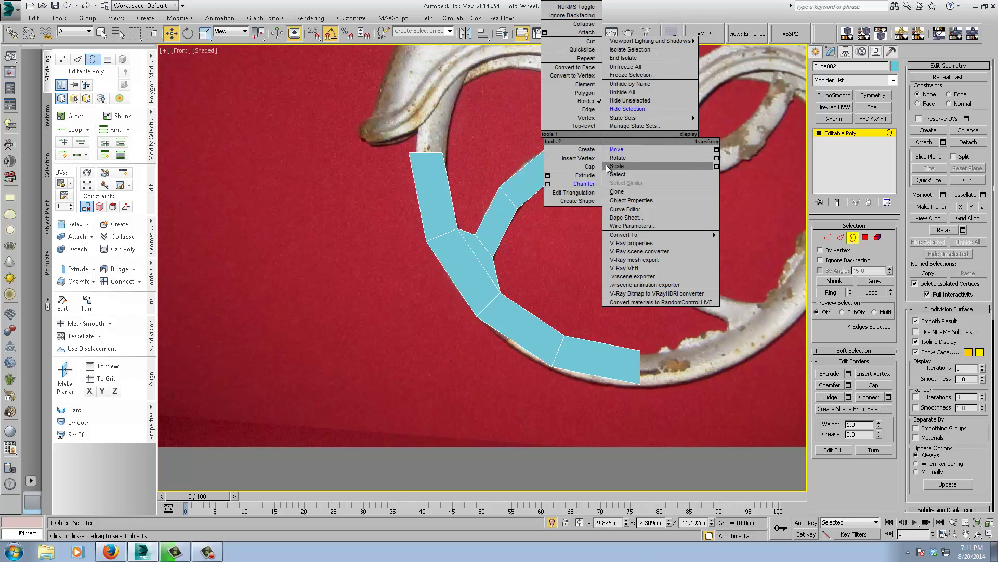
{"action": "left_click", "coordinate": [616, 166]}
{"action": "left_click_drag", "start_coordinate": [591, 103], "coordinate": [590, 99]}
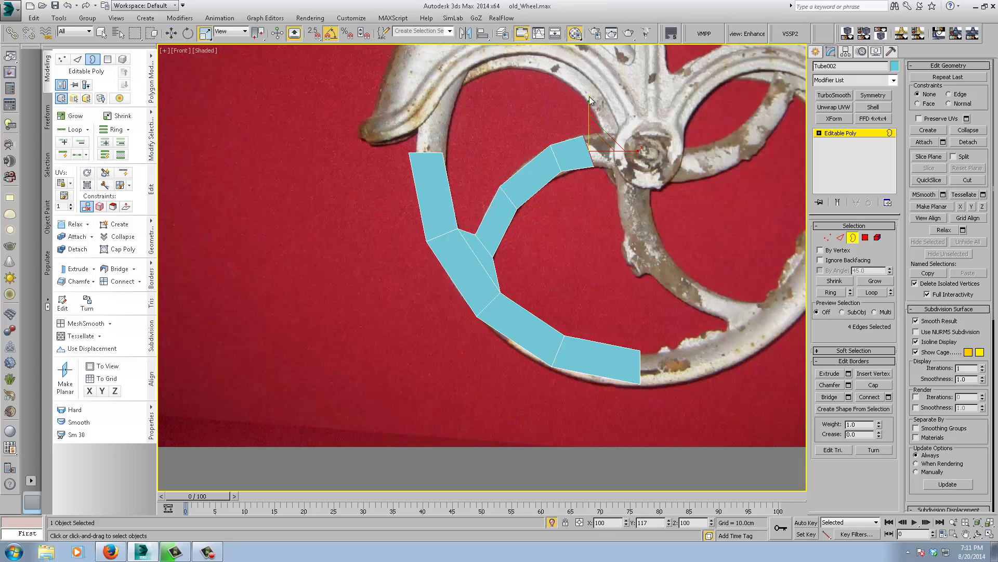
{"action": "right_click", "coordinate": [596, 139]}
{"action": "left_click", "coordinate": [609, 151]}
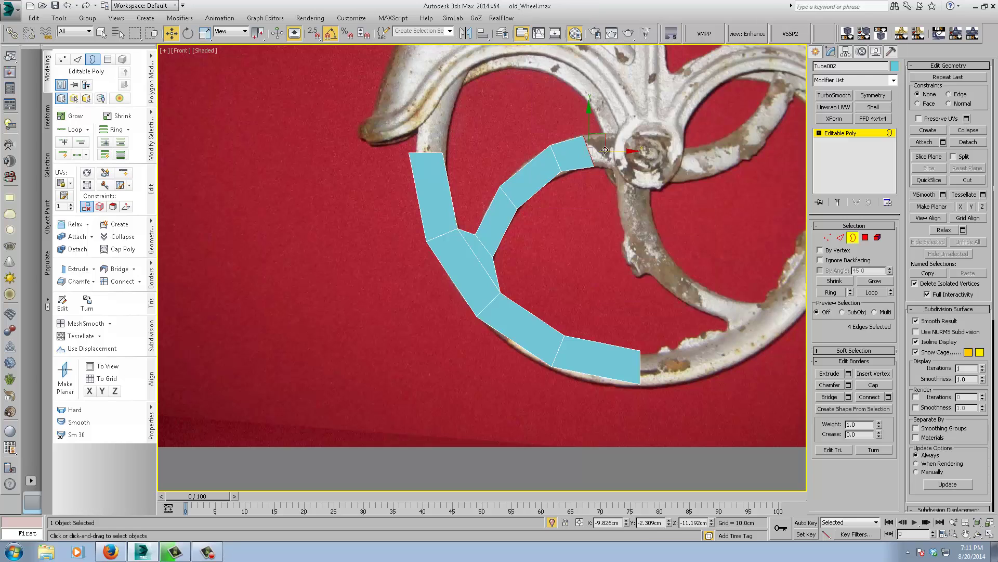
{"action": "left_click_drag", "start_coordinate": [619, 137], "coordinate": [654, 169]}
{"action": "right_click", "coordinate": [642, 133]}
{"action": "left_click", "coordinate": [651, 155]}
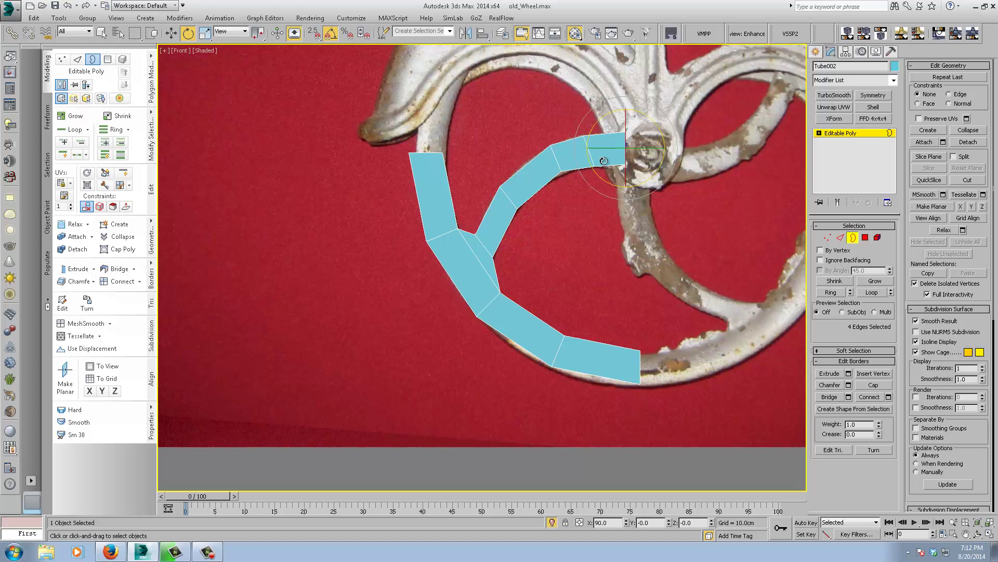
- Make the mesh see-through and move the spoke's bend and base vertices to match the photographed outline
{"action": "left_click", "coordinate": [827, 237]}
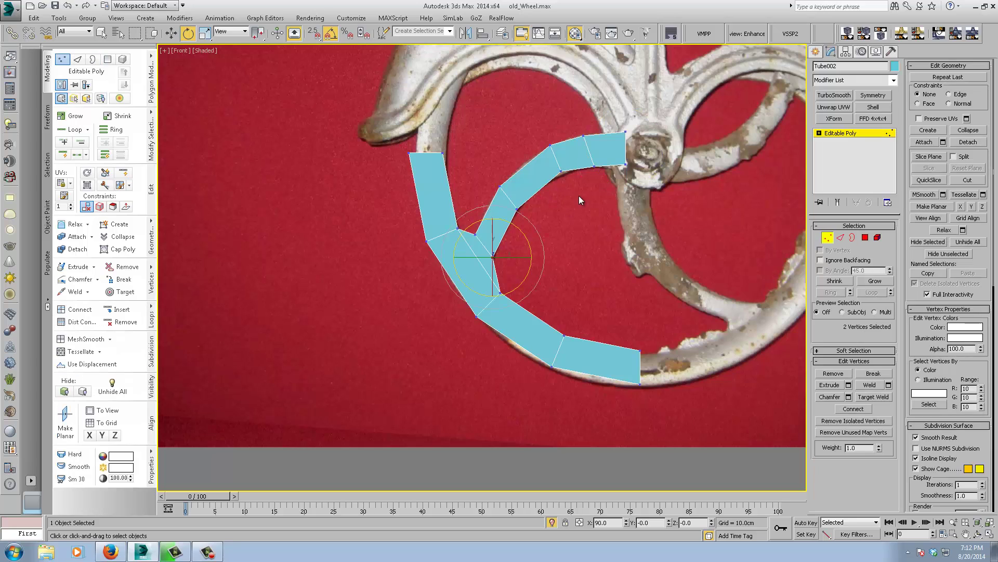
{"action": "left_click", "coordinate": [473, 202]}
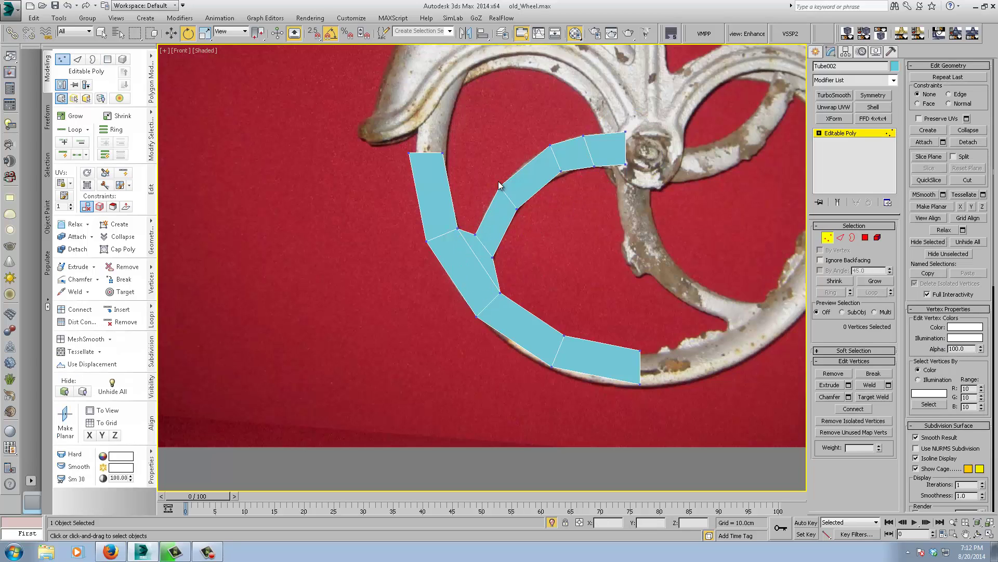
{"action": "key", "text": "alt+x"}
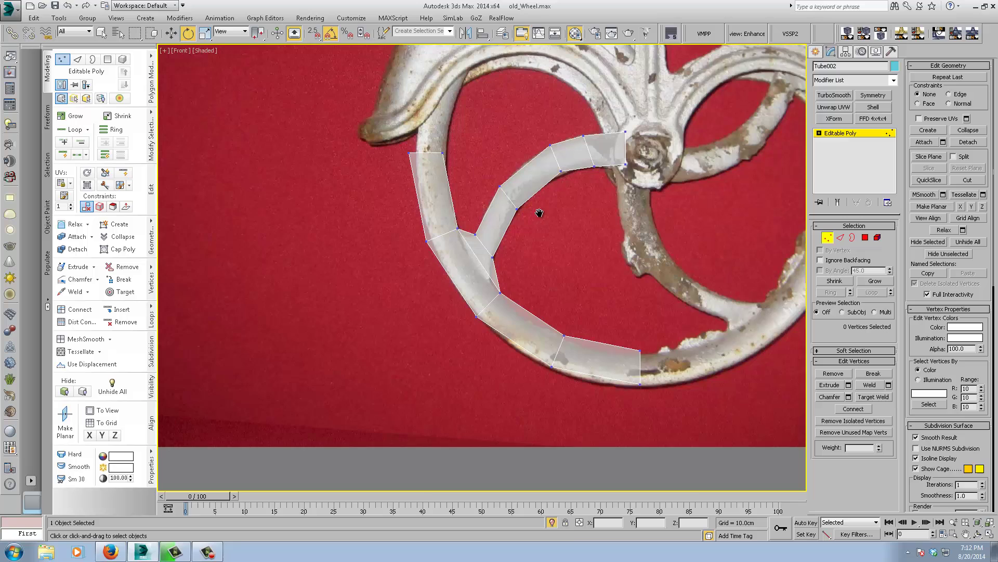
{"action": "scroll", "coordinate": [519, 228], "scroll_direction": "up", "scroll_amount": 2}
{"action": "left_click_drag", "start_coordinate": [536, 202], "coordinate": [561, 121]}
{"action": "right_click", "coordinate": [541, 186]}
{"action": "left_click", "coordinate": [551, 195]}
{"action": "left_click_drag", "start_coordinate": [538, 218], "coordinate": [520, 194]}
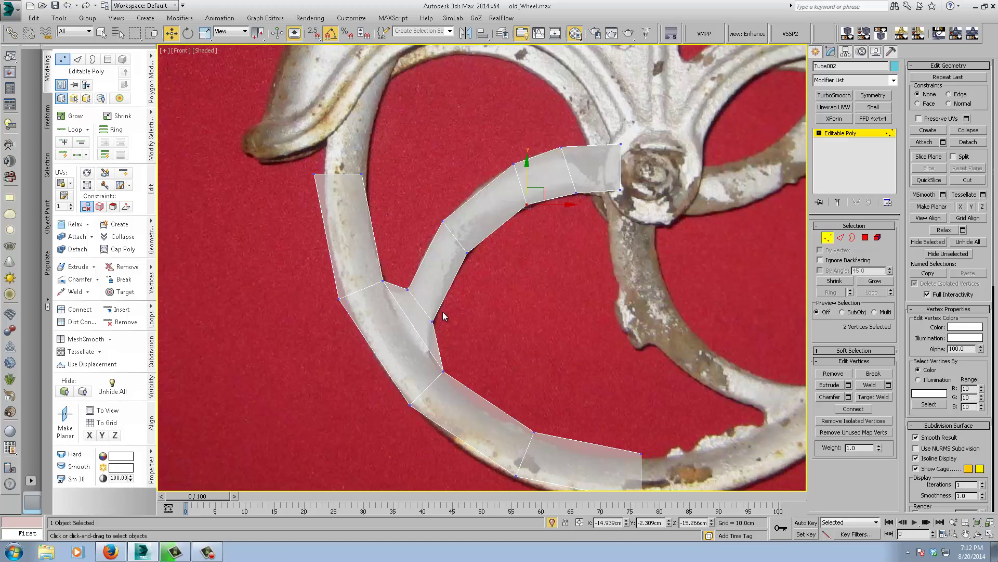
{"action": "mouse_move", "coordinate": [444, 315]}
{"action": "left_mouse_down"}
{"action": "mouse_move", "coordinate": [427, 327]}
{"action": "mouse_move", "coordinate": [450, 304]}
{"action": "left_mouse_up"}
{"action": "left_click_drag", "start_coordinate": [425, 298], "coordinate": [401, 261]}
{"action": "scroll", "coordinate": [476, 273], "scroll_direction": "down", "scroll_amount": 5}
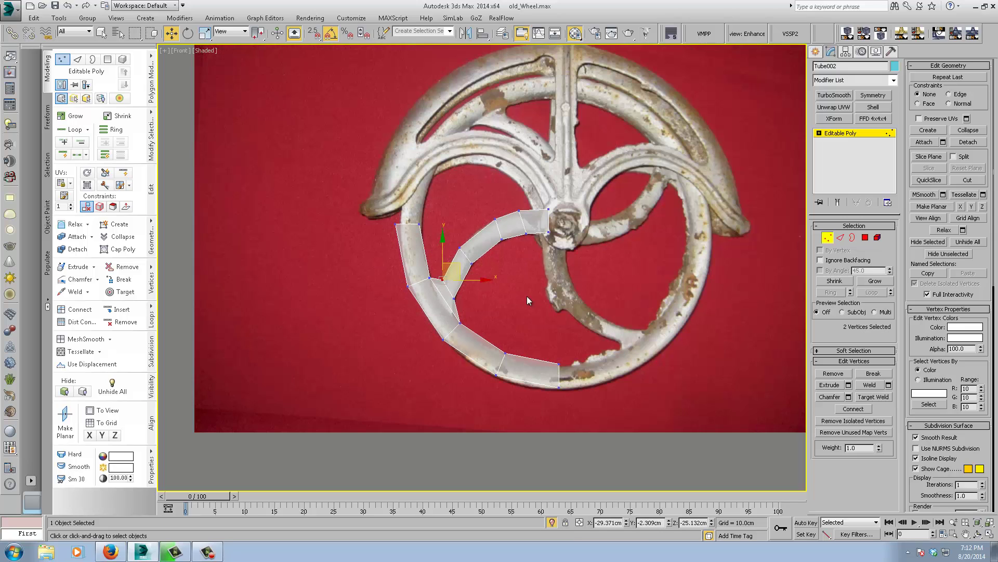
- Leave vertex editing, turn off see-through display, and examine the rim and spoke mesh from an angle
{"action": "left_click", "coordinate": [843, 132]}
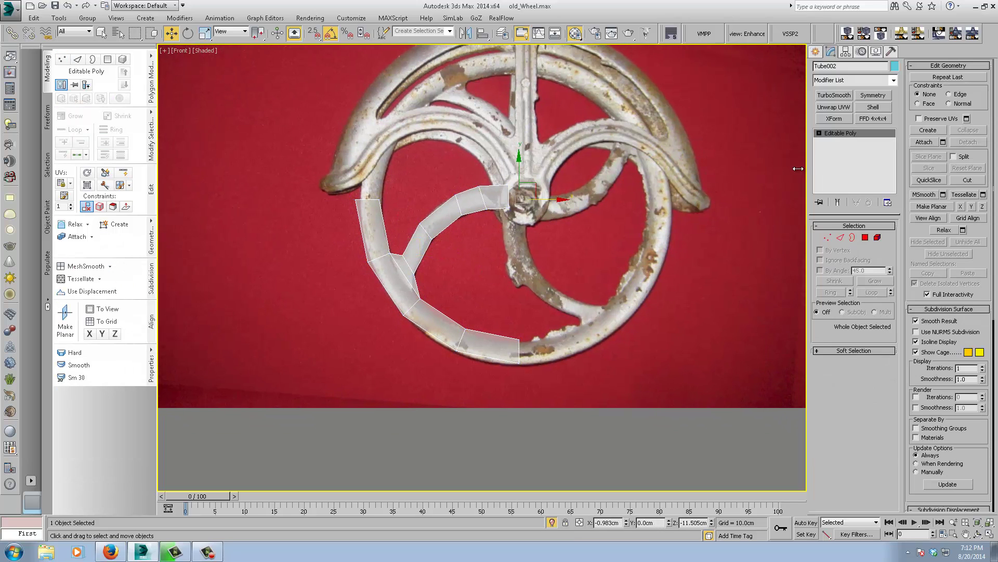
{"action": "key", "text": "alt+x"}
{"action": "middle_click_drag", "start_coordinate": [504, 323], "coordinate": [459, 351], "text": "alt"}
{"action": "scroll", "coordinate": [465, 344], "scroll_direction": "up", "scroll_amount": 1}
{"action": "scroll", "coordinate": [465, 344], "scroll_direction": "up", "scroll_amount": 2}
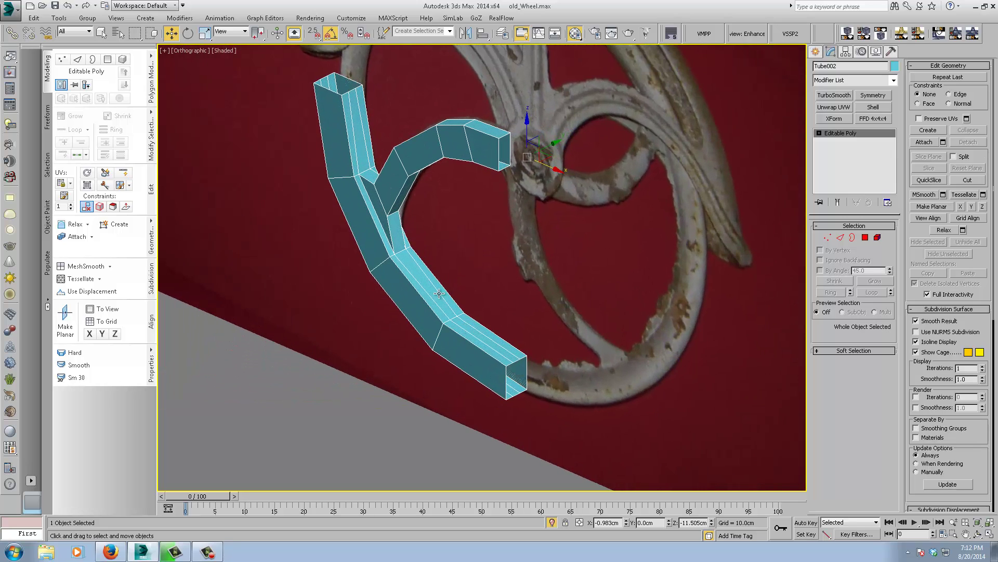
- Select the three middle polygons along the rim's inner face and push them inward along their normals to form a groove
{"action": "mouse_move", "coordinate": [433, 296]}
{"action": "middle_mouse_down", "text": "alt"}
{"action": "mouse_move", "coordinate": [405, 294]}
{"action": "mouse_move", "coordinate": [432, 292]}
{"action": "middle_mouse_up", "text": "alt"}
{"action": "key", "text": "shift+z"}
{"action": "left_click", "coordinate": [877, 237]}
{"action": "key", "text": "4"}
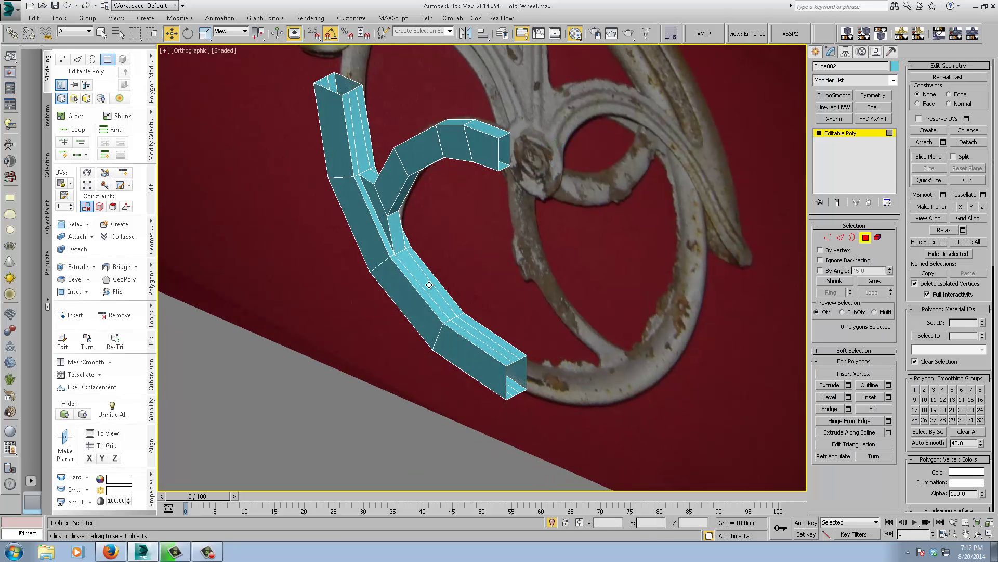
{"action": "left_click", "coordinate": [429, 285]}
{"action": "left_click", "coordinate": [472, 329], "text": "ctrl"}
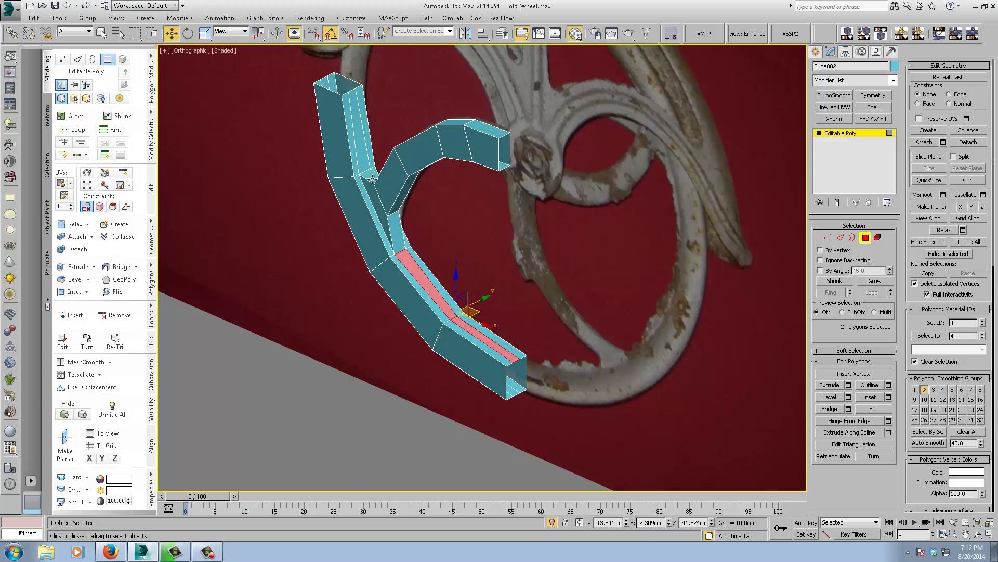
{"action": "left_click", "coordinate": [364, 148], "text": "ctrl"}
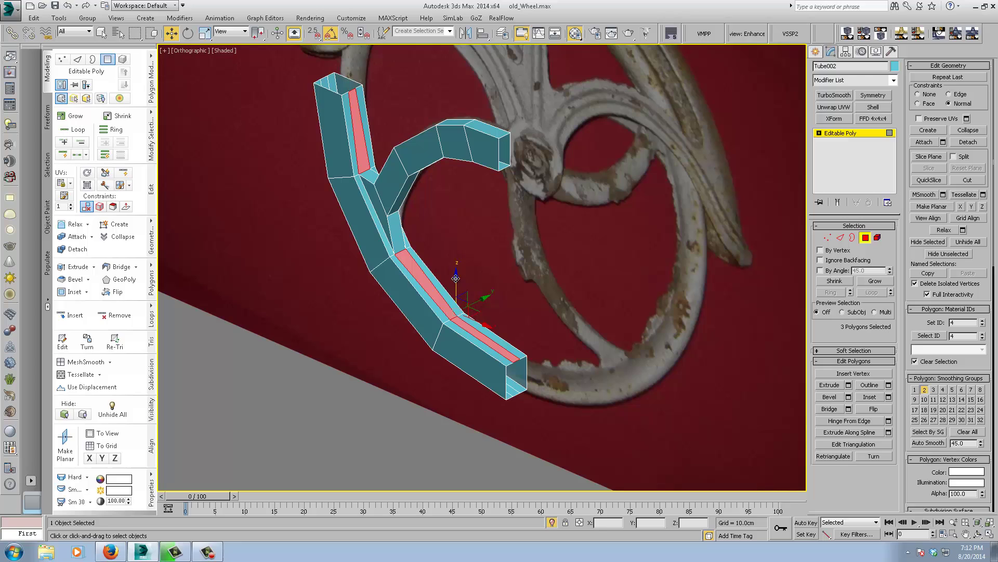
{"action": "left_click_drag", "start_coordinate": [456, 279], "coordinate": [456, 281]}
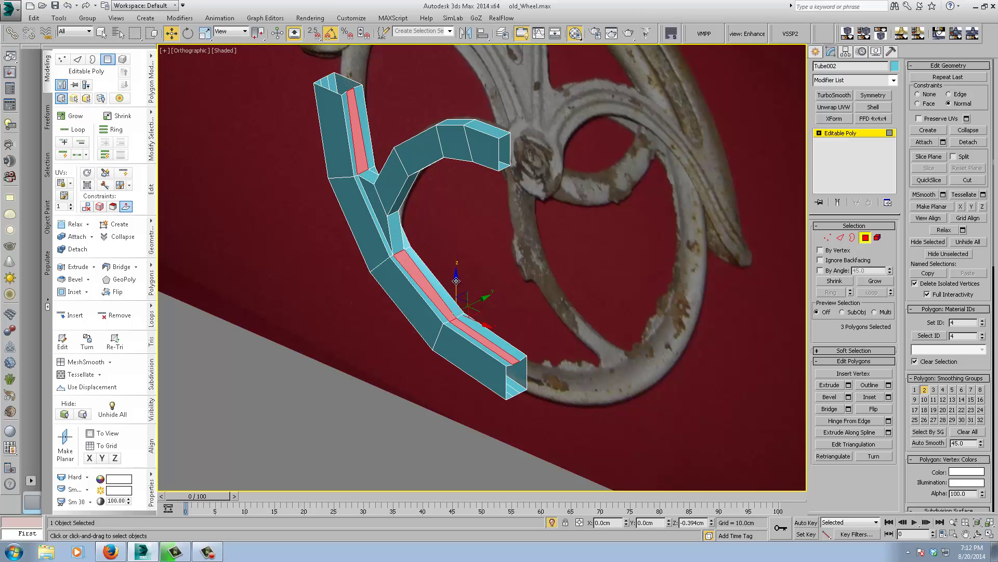
{"action": "left_click_drag", "start_coordinate": [456, 281], "coordinate": [455, 286]}
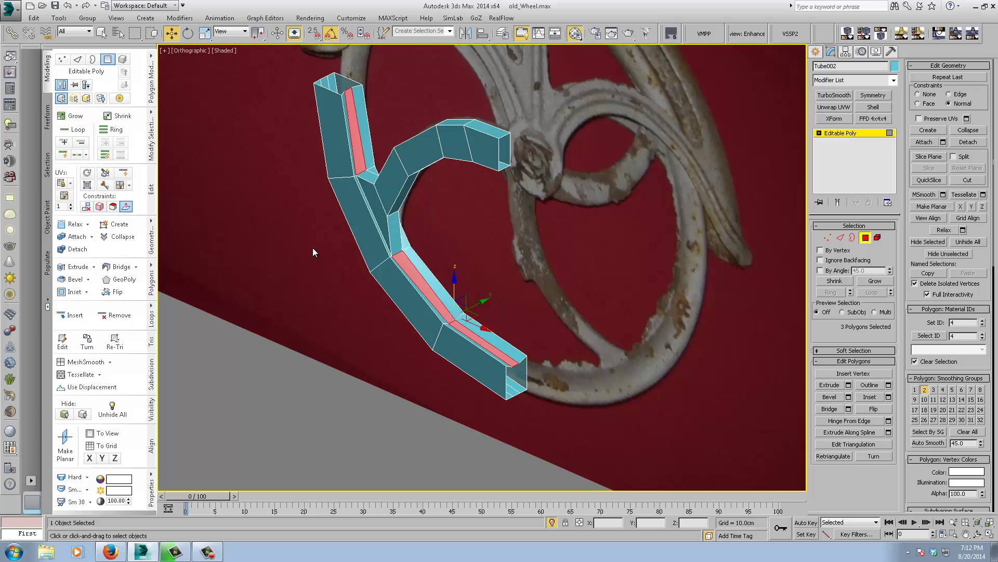
{"action": "middle_click_drag", "start_coordinate": [520, 163], "coordinate": [596, 183], "text": "alt"}
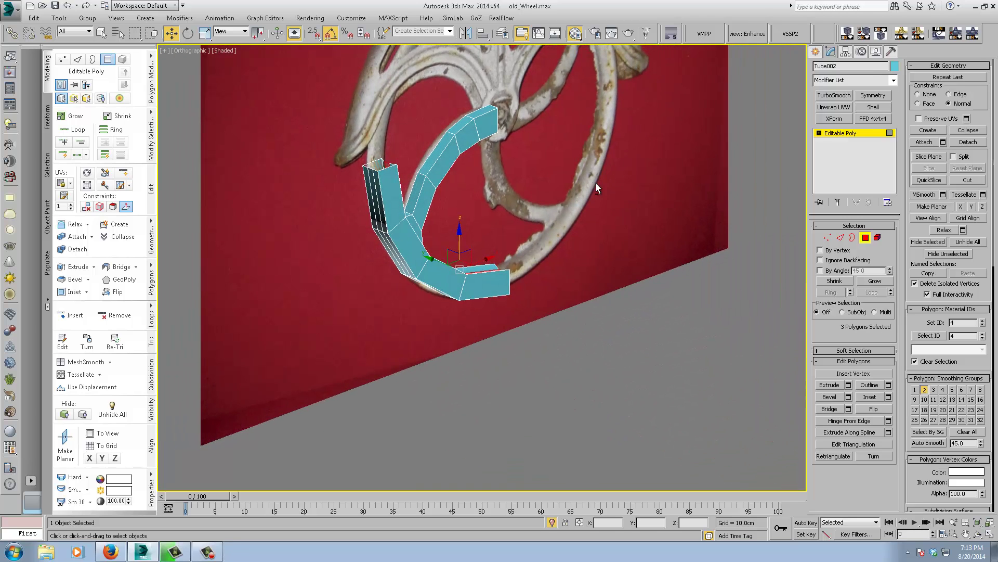
{"action": "left_click", "coordinate": [850, 134]}
- Rotate the quarter wheel 90 degrees about the hub in the front view, making three copies to complete the circle
{"action": "middle_click_drag", "start_coordinate": [634, 261], "coordinate": [613, 261], "text": "alt"}
{"action": "key", "text": "f"}
{"action": "key", "text": "z"}
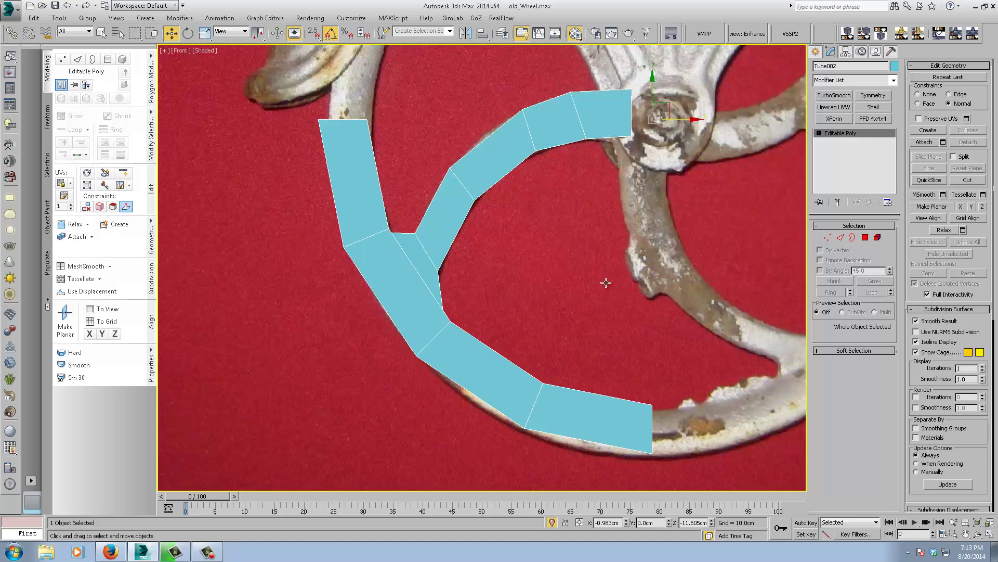
{"action": "scroll", "coordinate": [646, 219], "scroll_direction": "down", "scroll_amount": 3}
{"action": "middle_click_drag", "start_coordinate": [646, 219], "coordinate": [594, 231]}
{"action": "middle_click_drag", "start_coordinate": [649, 247], "coordinate": [591, 260]}
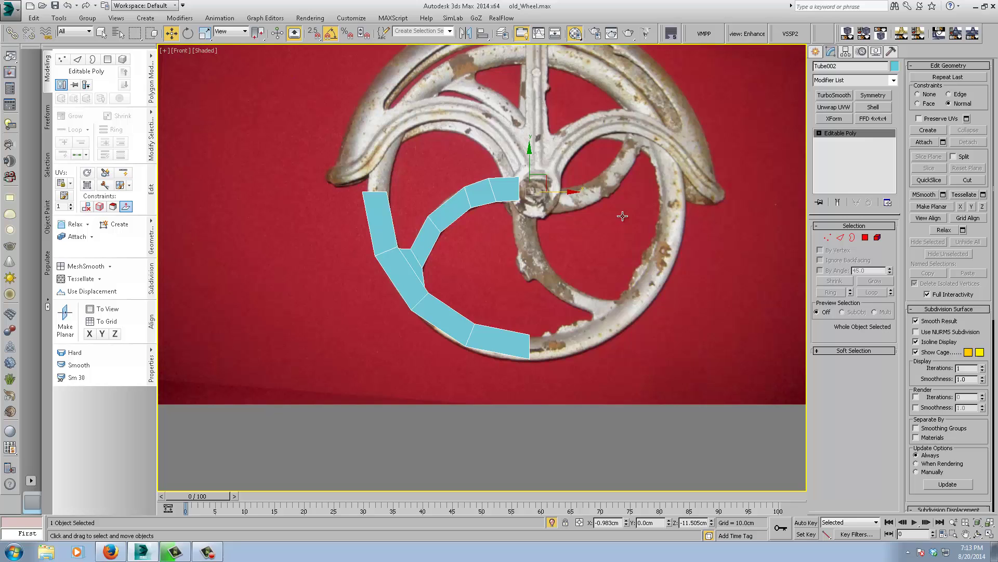
{"action": "right_click", "coordinate": [574, 232]}
{"action": "left_click", "coordinate": [585, 252]}
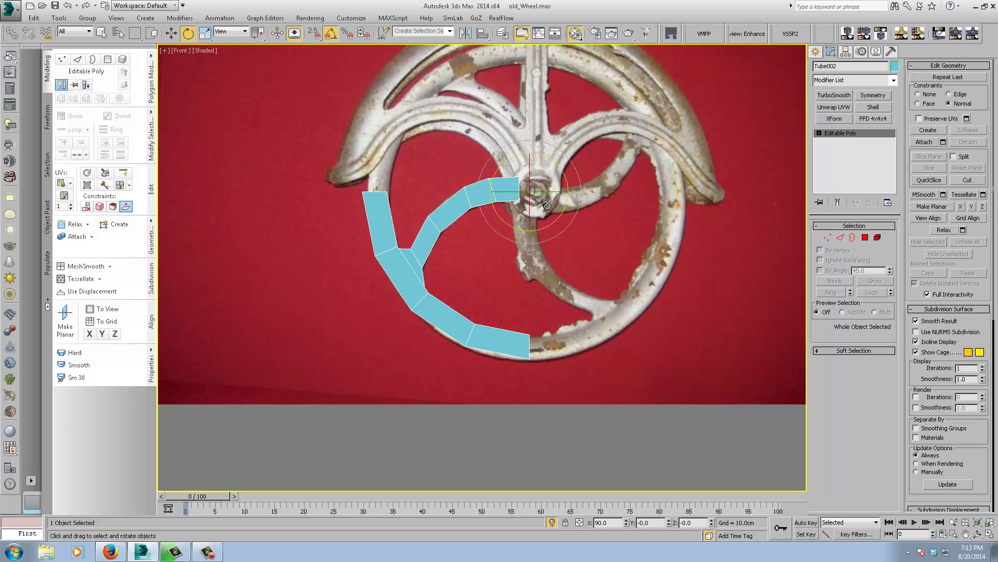
{"action": "left_click_drag", "start_coordinate": [557, 216], "coordinate": [573, 170], "text": "shift"}
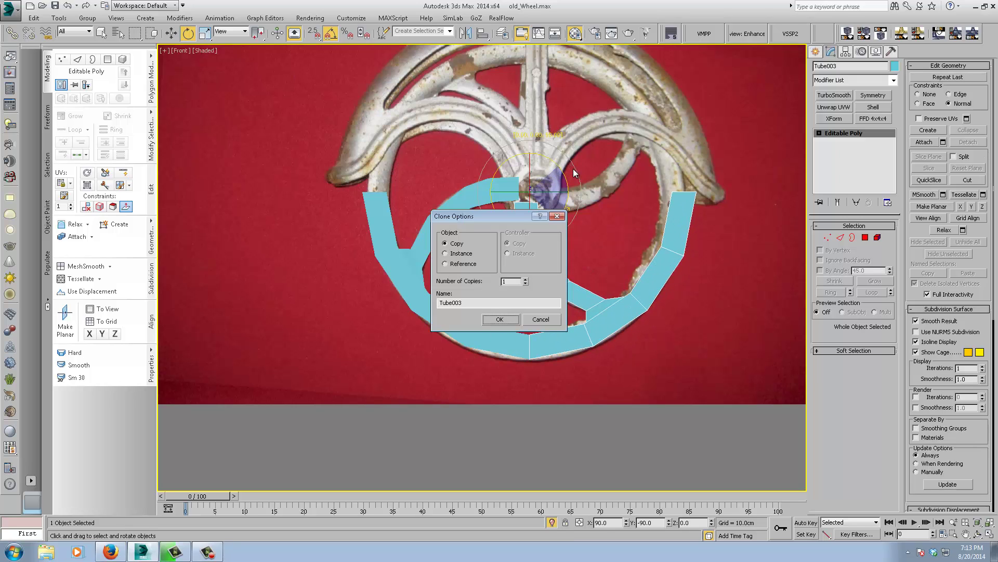
{"action": "left_click", "coordinate": [525, 279]}
{"action": "left_click", "coordinate": [525, 279]}
{"action": "left_click", "coordinate": [500, 320]}
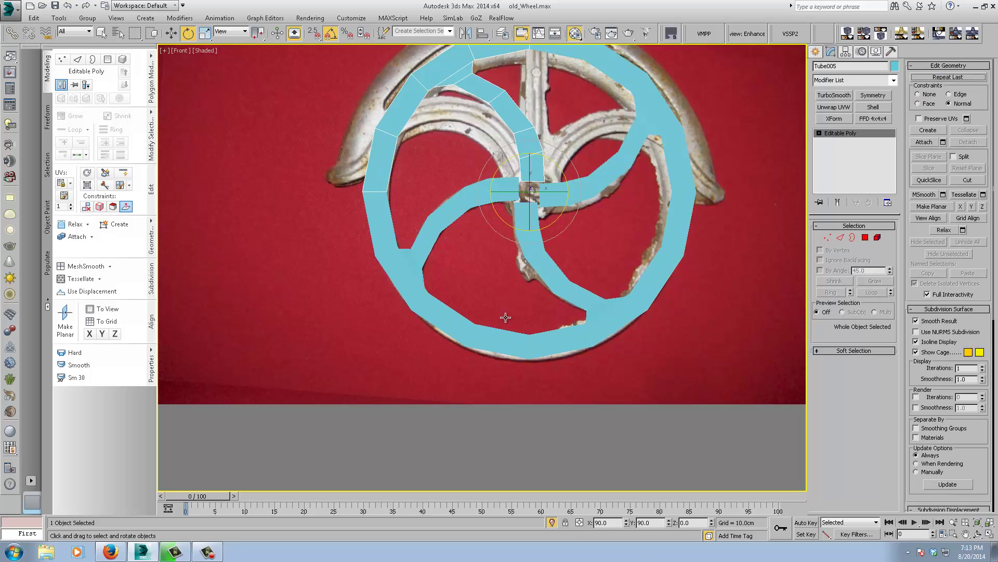
- Attach Tube003, Tube004 and Tube005 to the original quarter, Tube002, as one mesh
{"action": "scroll", "coordinate": [575, 272], "scroll_direction": "up", "scroll_amount": 3}
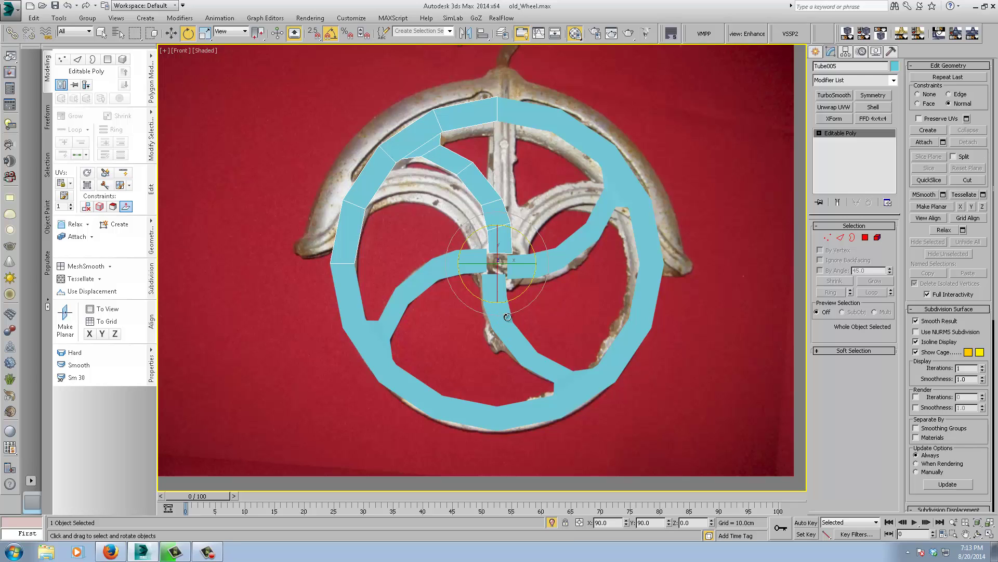
{"action": "left_click", "coordinate": [374, 375]}
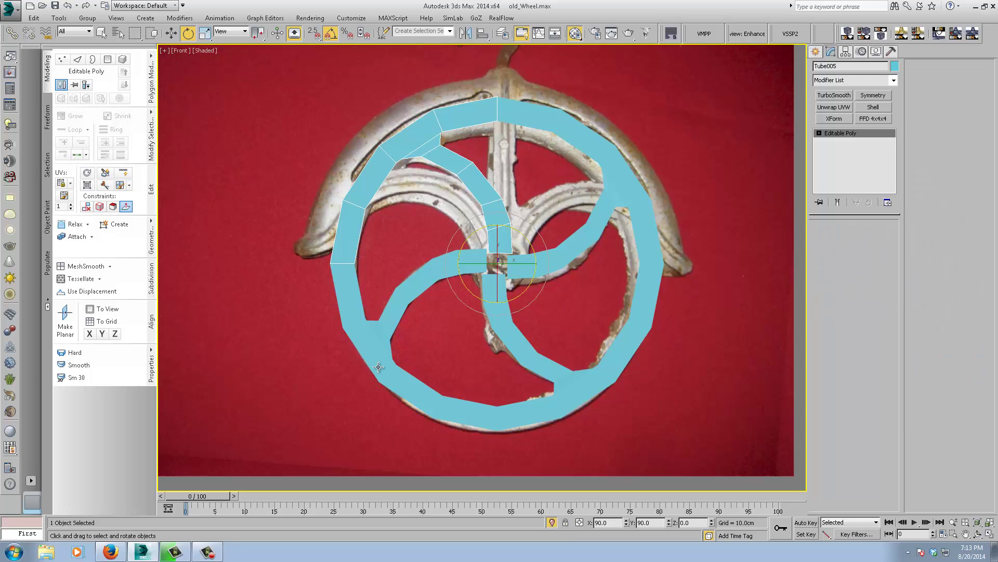
{"action": "left_click", "coordinate": [943, 142]}
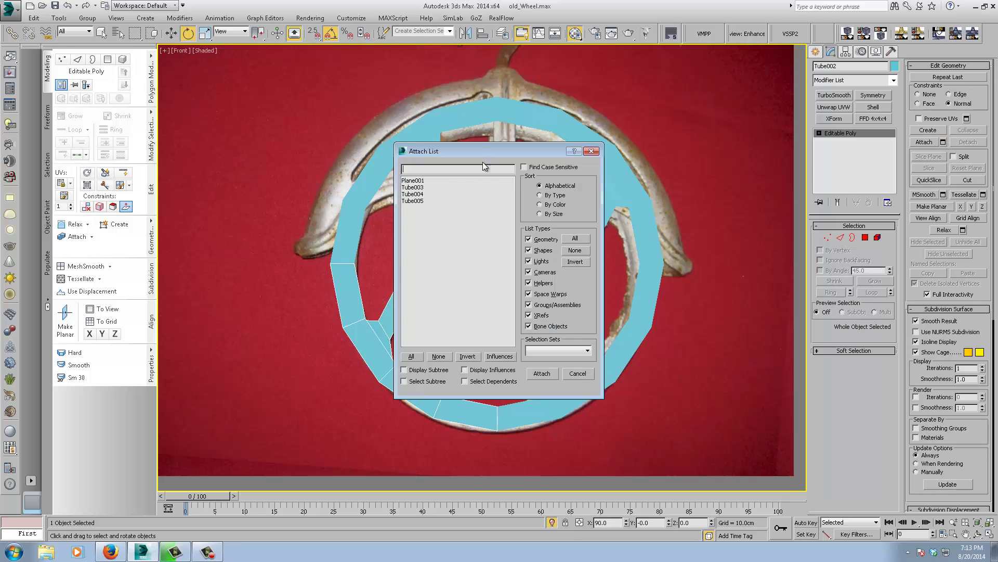
{"action": "left_click_drag", "start_coordinate": [419, 188], "coordinate": [414, 211]}
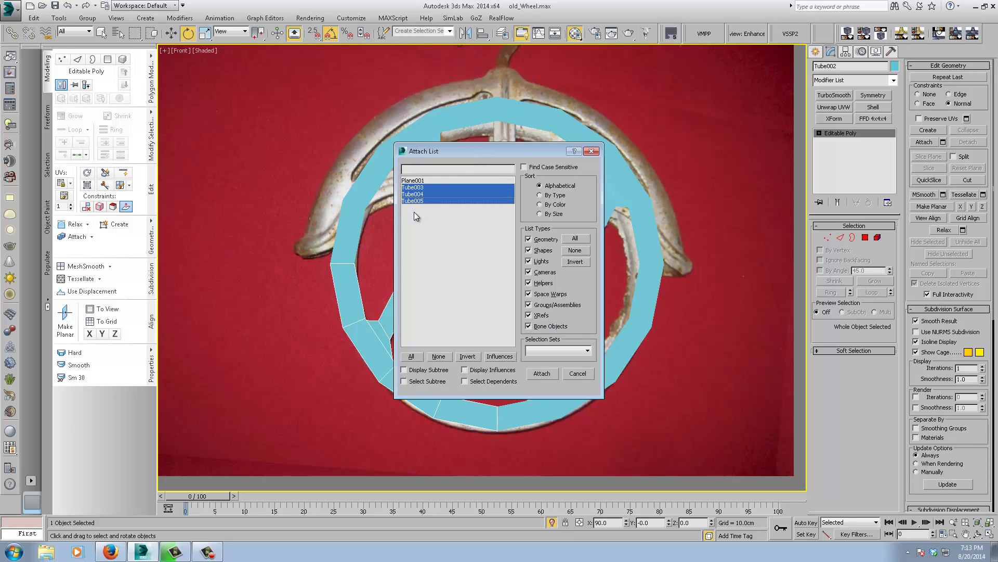
{"action": "left_click", "coordinate": [541, 373]}
{"action": "middle_click_drag", "start_coordinate": [588, 322], "coordinate": [556, 316]}
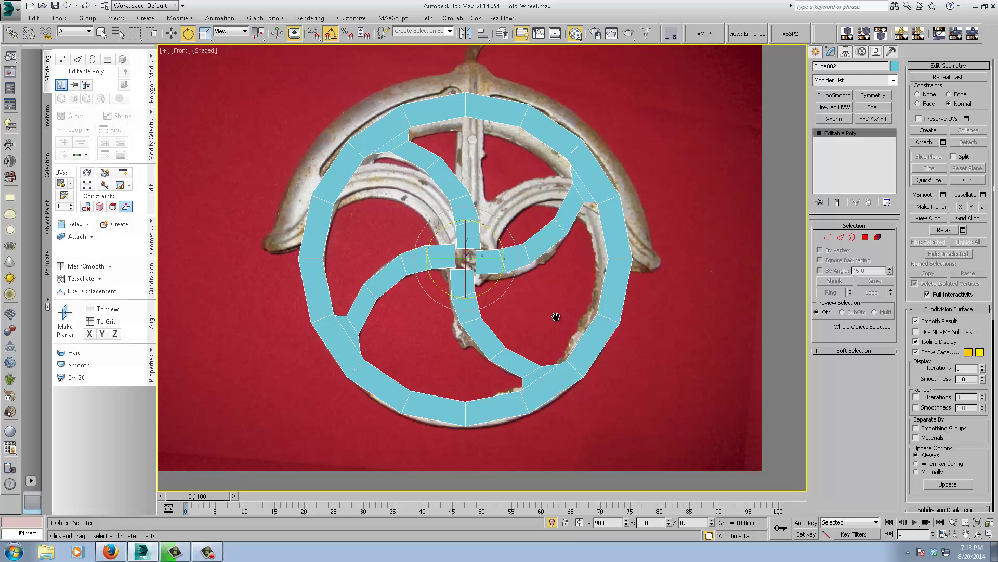
- Weld all the wheel's vertices with a threshold of 0.01 cm to join the quarters, leaving vertex editing
{"action": "left_click", "coordinate": [828, 238]}
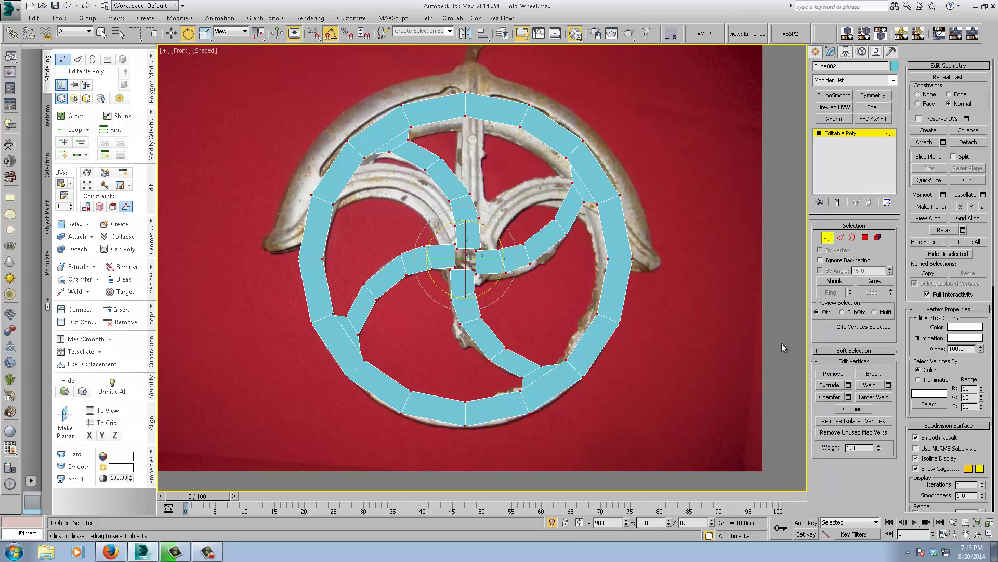
{"action": "left_click", "coordinate": [888, 385]}
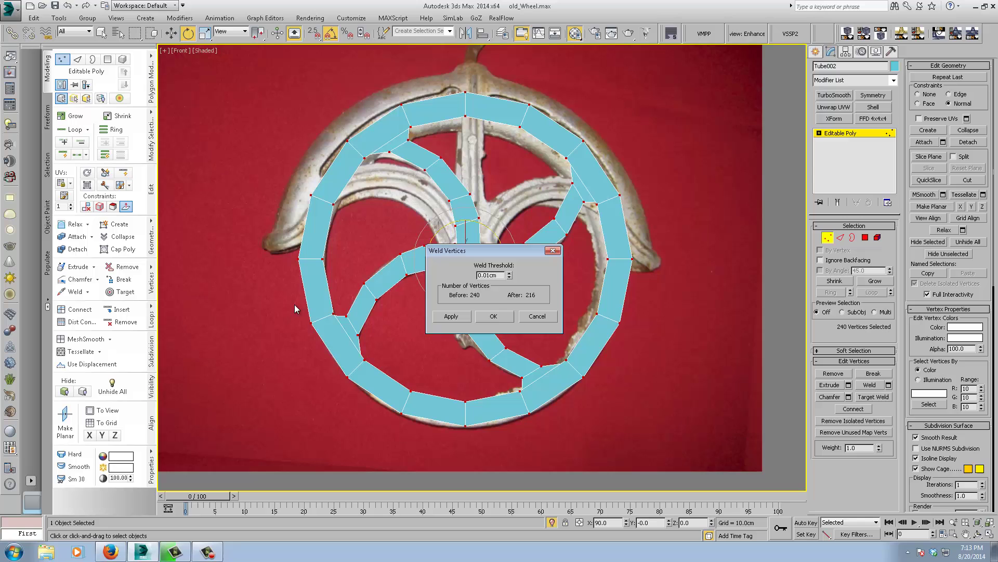
{"action": "left_click", "coordinate": [482, 315]}
{"action": "middle_click_drag", "start_coordinate": [495, 316], "coordinate": [522, 320]}
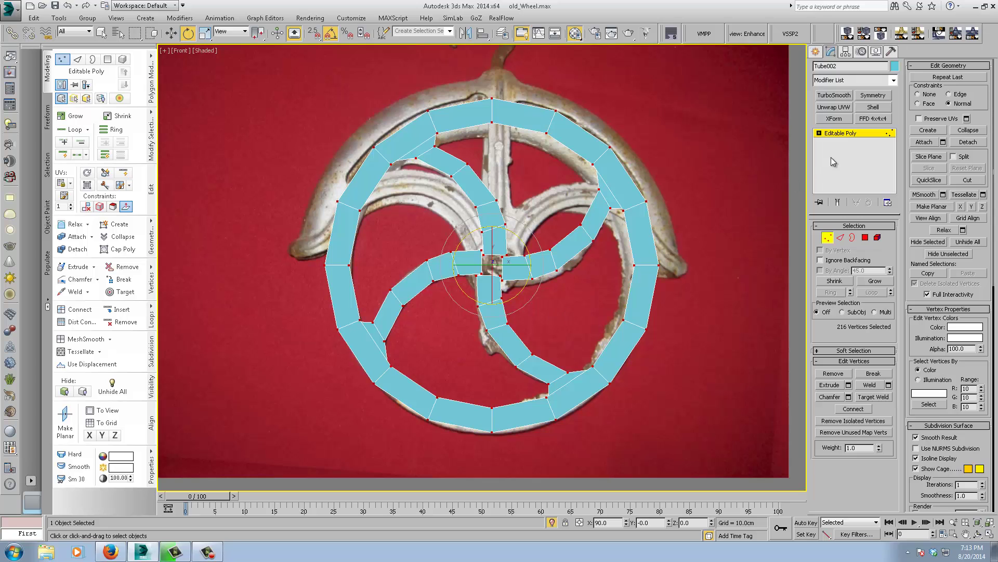
{"action": "left_click", "coordinate": [843, 133]}
- Start edge editing on the wheel and isolate it from the cover and the photo plane
{"action": "middle_click_drag", "start_coordinate": [638, 239], "coordinate": [487, 282], "text": "alt"}
{"action": "left_click", "coordinate": [828, 237]}
{"action": "key", "text": "2"}
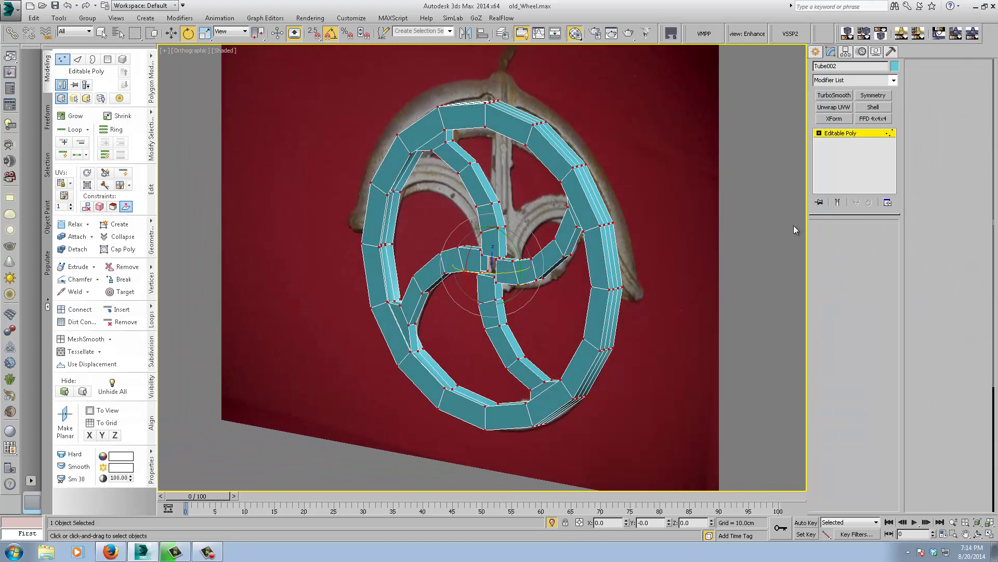
{"action": "middle_click_drag", "start_coordinate": [551, 146], "coordinate": [572, 172], "text": "alt"}
{"action": "left_click", "coordinate": [551, 521]}
{"action": "left_click", "coordinate": [551, 522]}
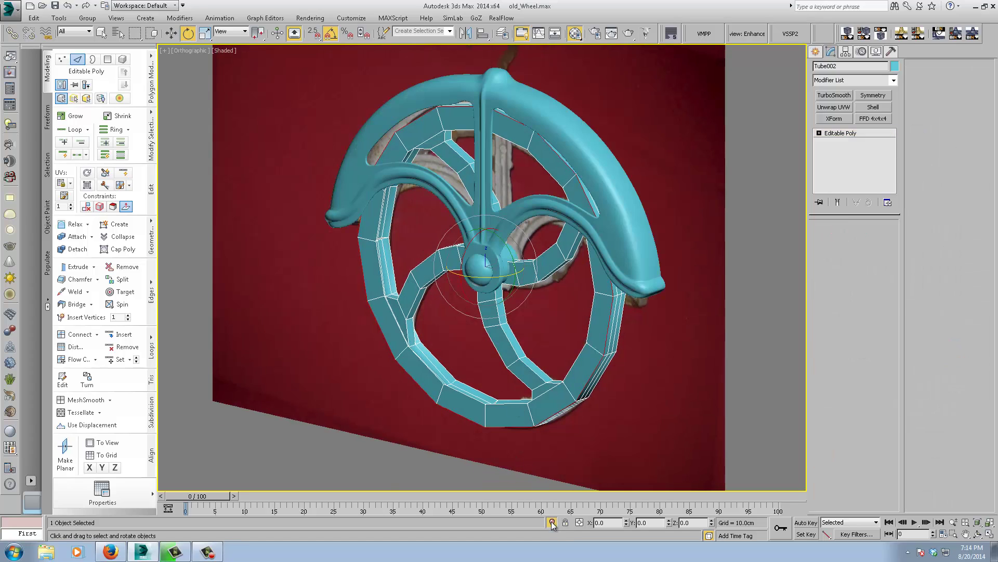
- Select the two edge loops along the rim's outer corners and chamfer them slightly
{"action": "middle_click_drag", "start_coordinate": [594, 343], "coordinate": [528, 236], "text": "alt"}
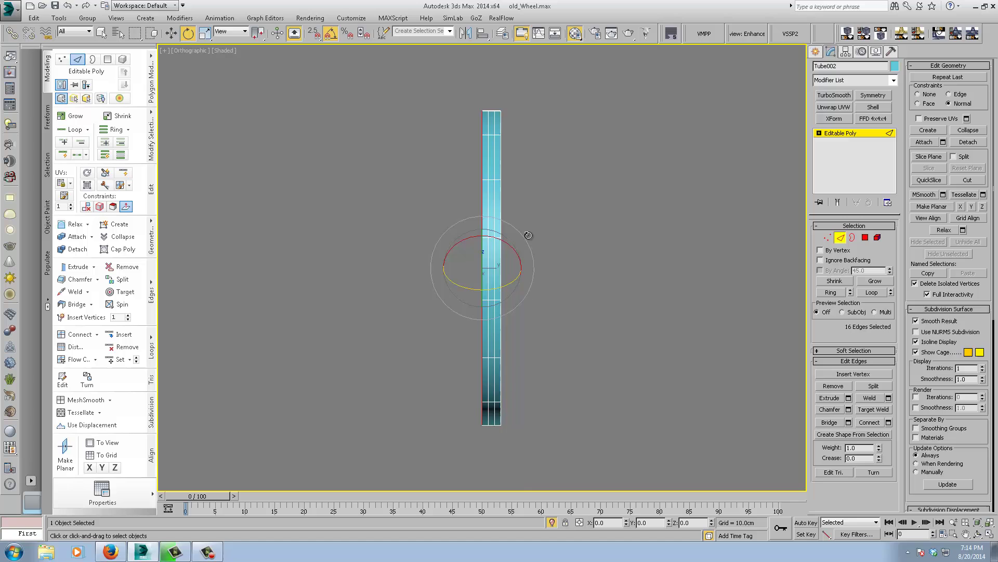
{"action": "scroll", "coordinate": [501, 185], "scroll_direction": "up", "scroll_amount": 5}
{"action": "middle_click_drag", "start_coordinate": [501, 185], "coordinate": [488, 262], "text": "alt"}
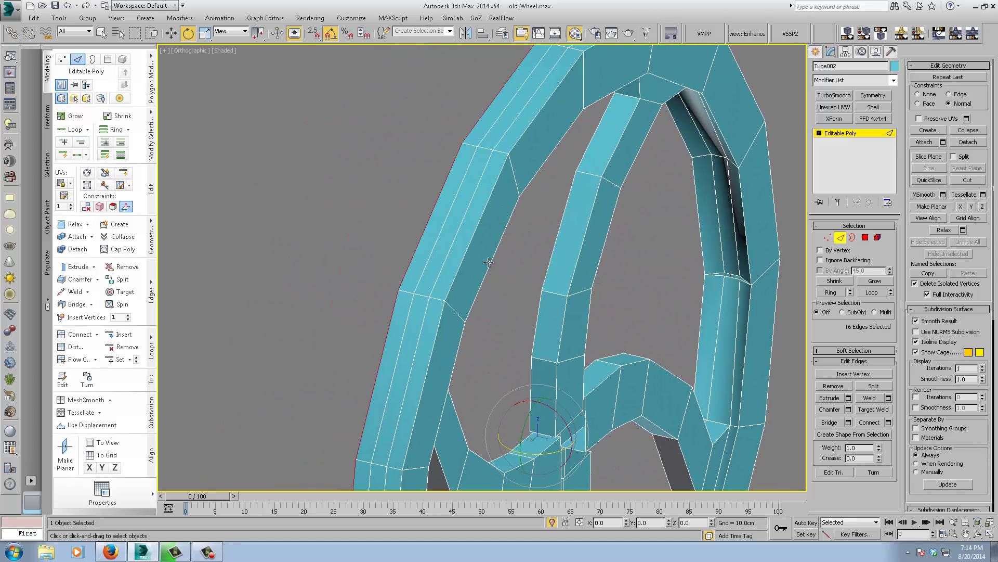
{"action": "double_click", "coordinate": [471, 240], "text": "ctrl"}
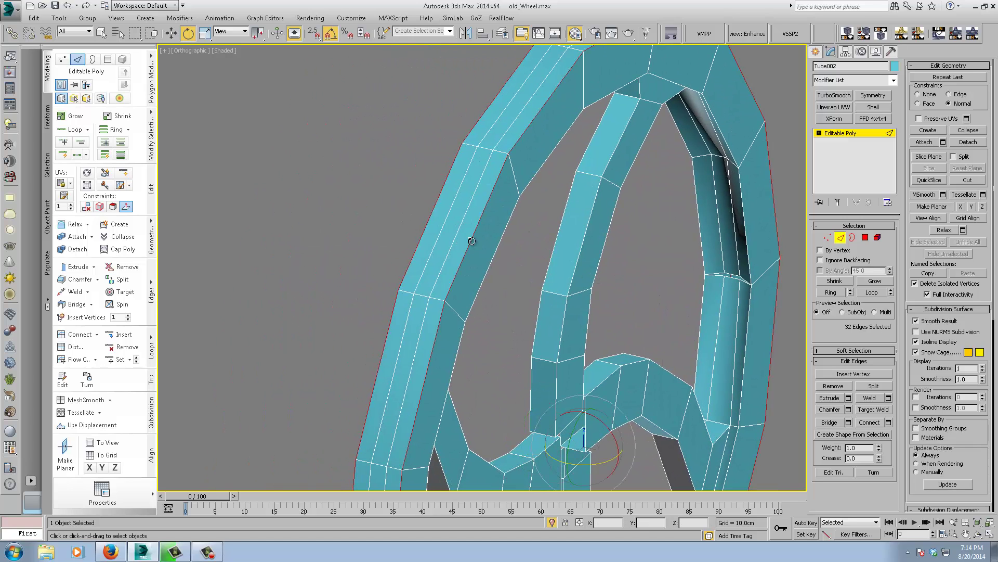
{"action": "left_click", "coordinate": [830, 410]}
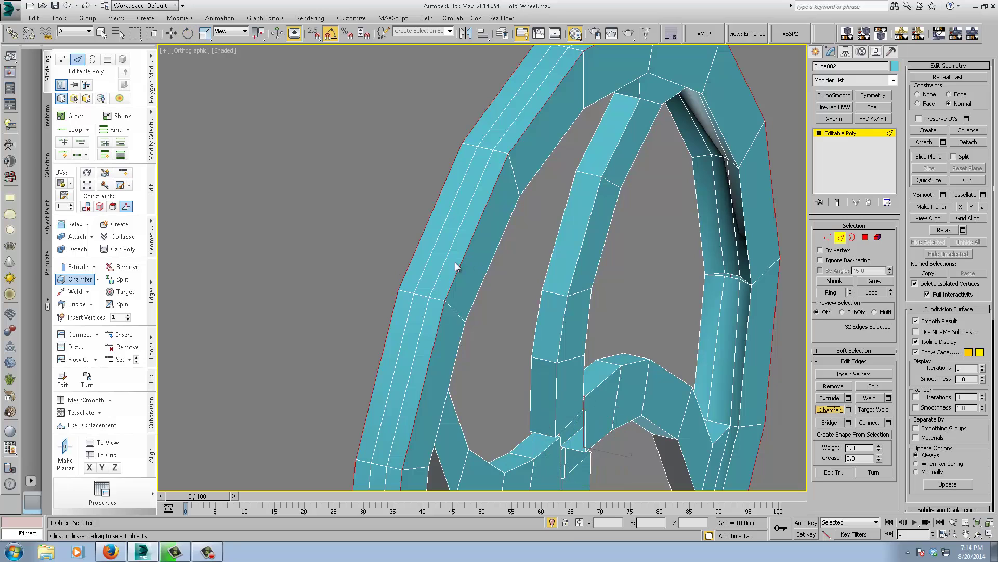
{"action": "left_click_drag", "start_coordinate": [461, 261], "coordinate": [462, 257]}
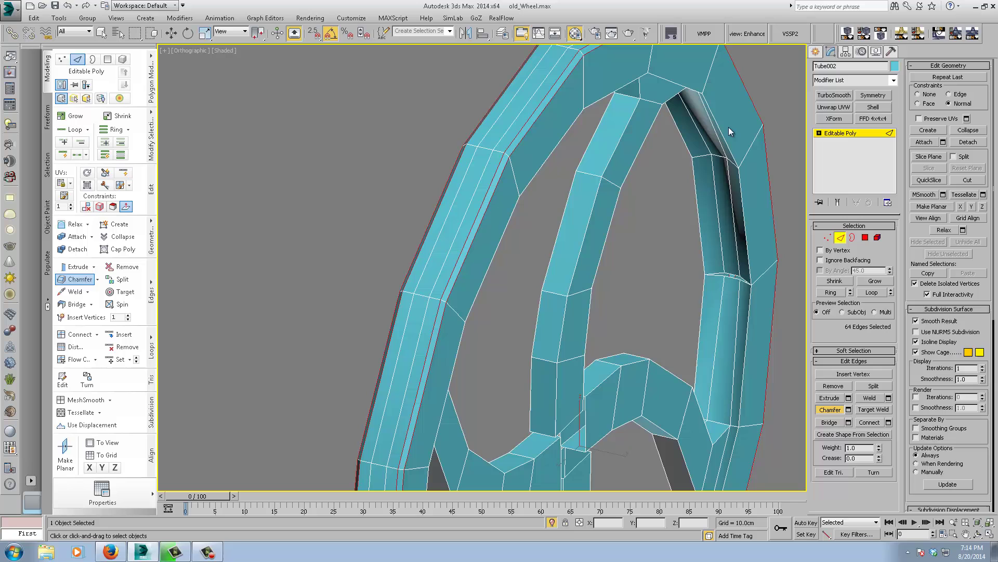
- Test-select the edge loop beside the rim's inner groove and examine the mesh at the joint between two quarters
{"action": "left_click", "coordinate": [730, 154]}
{"action": "key", "text": "e"}
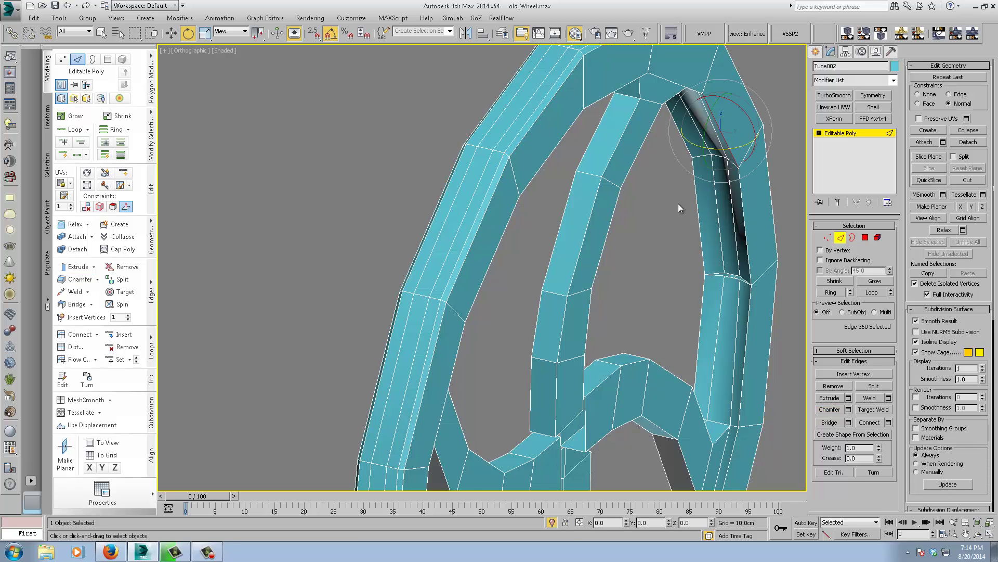
{"action": "middle_click_drag", "start_coordinate": [678, 203], "coordinate": [676, 167], "text": "alt"}
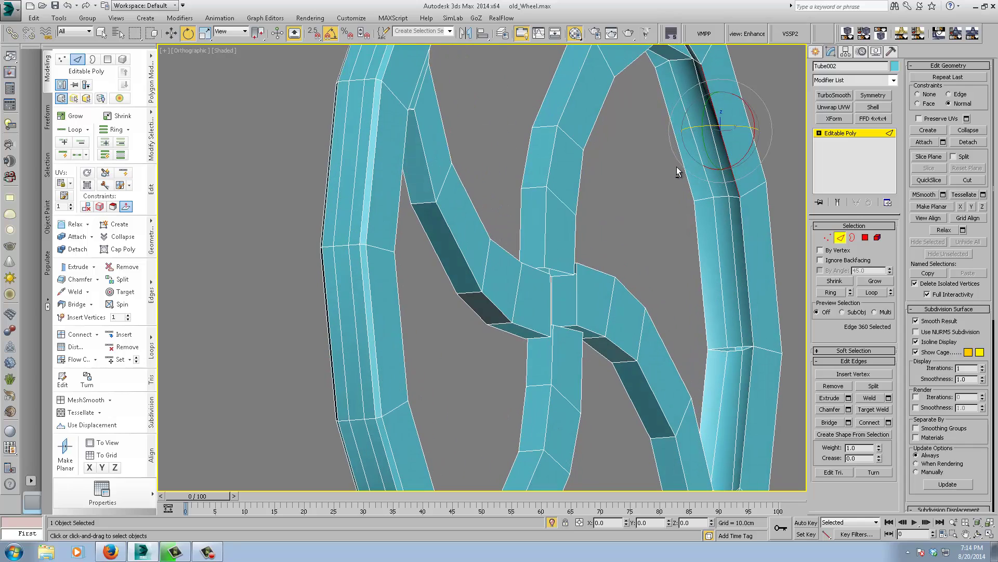
{"action": "double_click", "coordinate": [743, 227]}
{"action": "scroll", "coordinate": [743, 238], "scroll_direction": "down", "scroll_amount": 3}
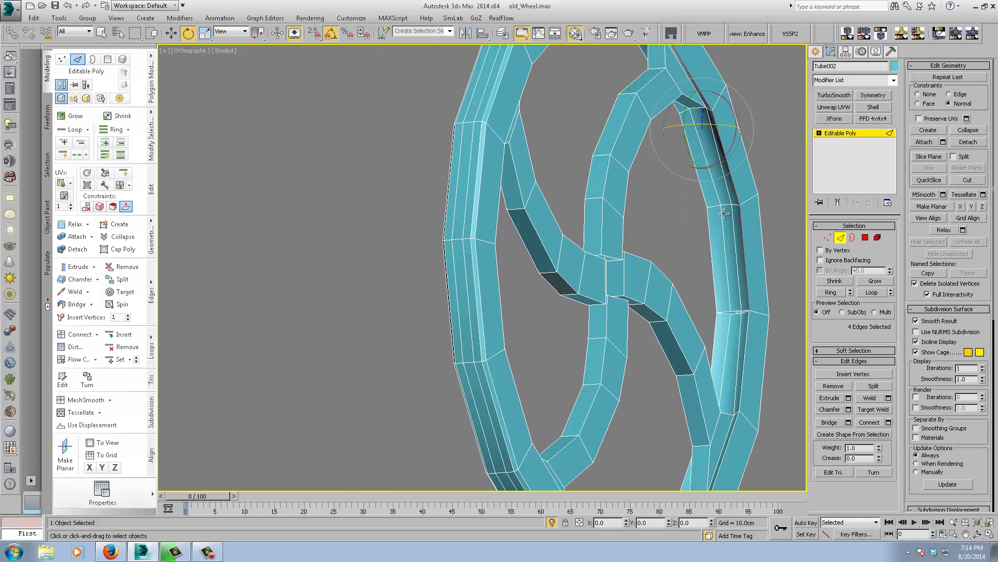
{"action": "middle_click_drag", "start_coordinate": [743, 238], "coordinate": [638, 228], "text": "alt"}
{"action": "scroll", "coordinate": [692, 278], "scroll_direction": "up", "scroll_amount": 3}
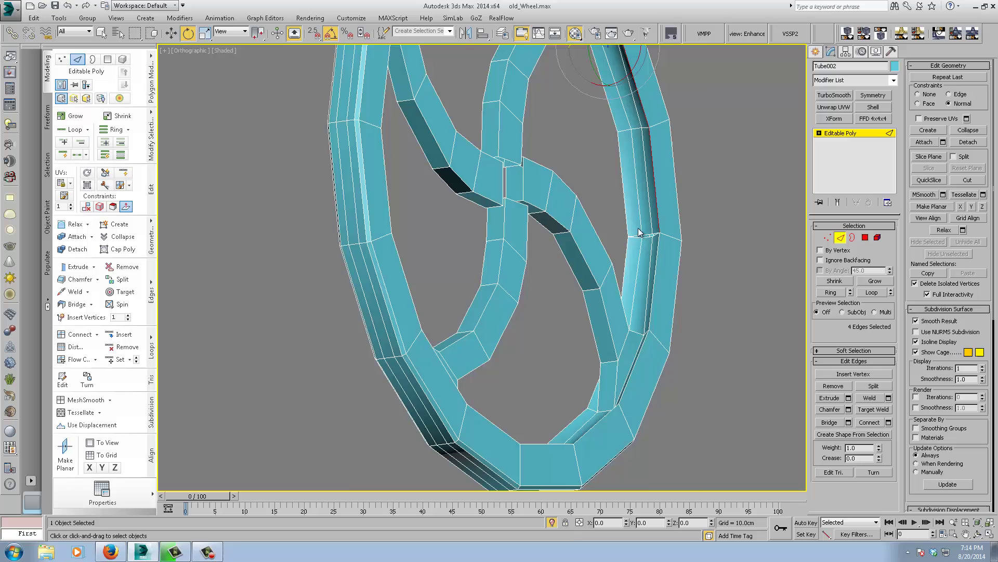
{"action": "scroll", "coordinate": [638, 228], "scroll_direction": "up", "scroll_amount": 6}
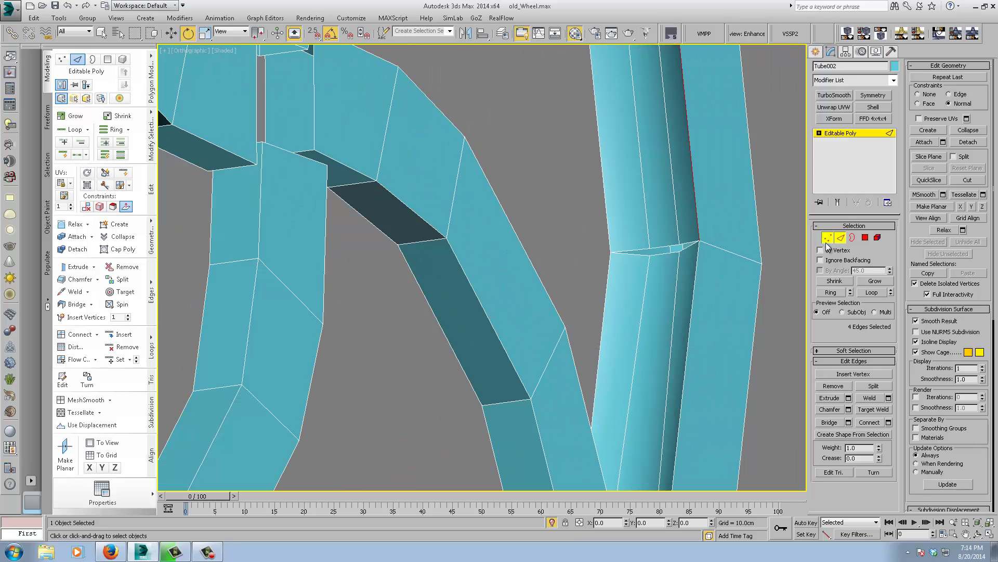
- In vertex editing, collapse the two split vertex pairs along the inner groove at the rim's first side joint
{"action": "left_click", "coordinate": [827, 237]}
{"action": "left_click", "coordinate": [650, 250]}
{"action": "right_click", "coordinate": [650, 250]}
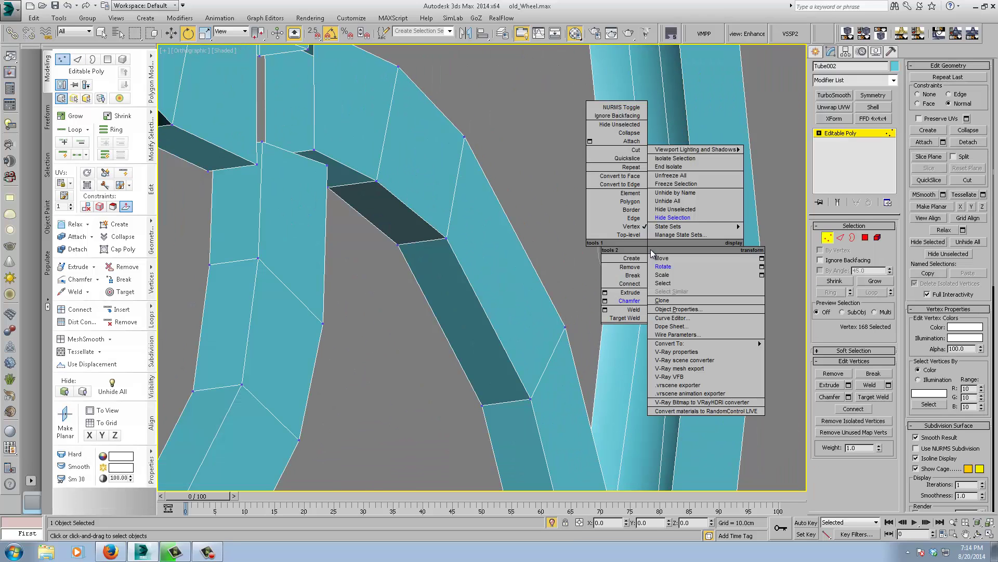
{"action": "left_click", "coordinate": [652, 255]}
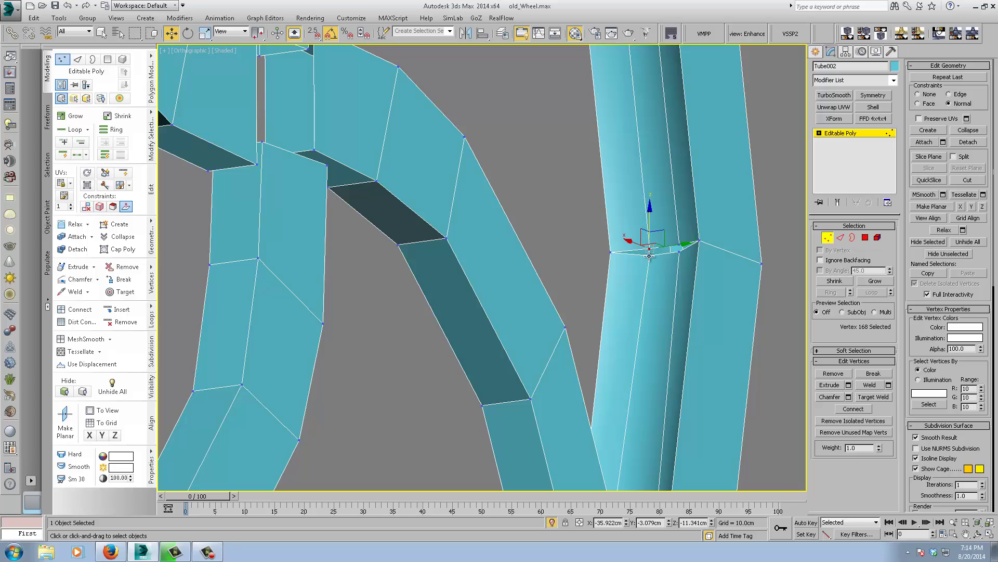
{"action": "left_click", "coordinate": [650, 255], "text": "ctrl"}
{"action": "right_click", "coordinate": [647, 253]}
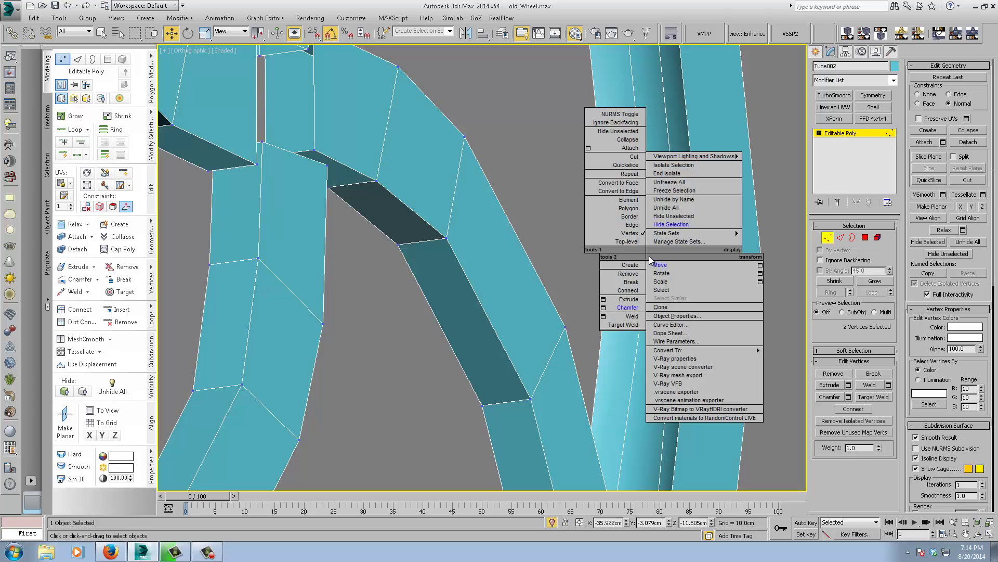
{"action": "left_click", "coordinate": [628, 139]}
{"action": "left_click", "coordinate": [679, 245]}
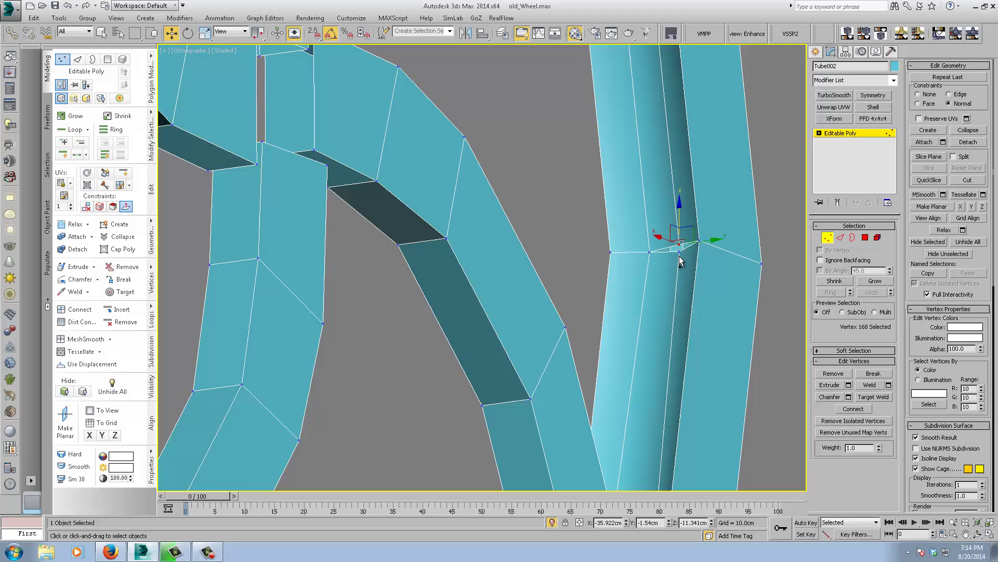
{"action": "left_click", "coordinate": [678, 253], "text": "ctrl"}
{"action": "right_click", "coordinate": [678, 253]}
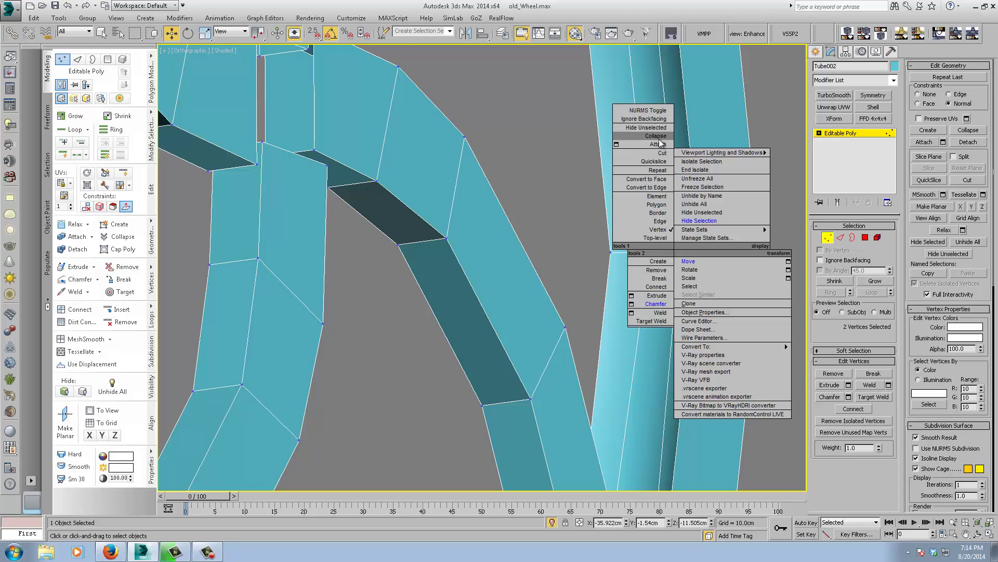
{"action": "left_click", "coordinate": [660, 139]}
- Collapse the two pairs of split groove vertices at the joint on the bottom of the rim
{"action": "scroll", "coordinate": [647, 229], "scroll_direction": "down", "scroll_amount": 5}
{"action": "middle_click_drag", "start_coordinate": [588, 343], "coordinate": [603, 258]}
{"action": "scroll", "coordinate": [603, 257], "scroll_direction": "up", "scroll_amount": 5}
{"action": "scroll", "coordinate": [604, 257], "scroll_direction": "up", "scroll_amount": 2}
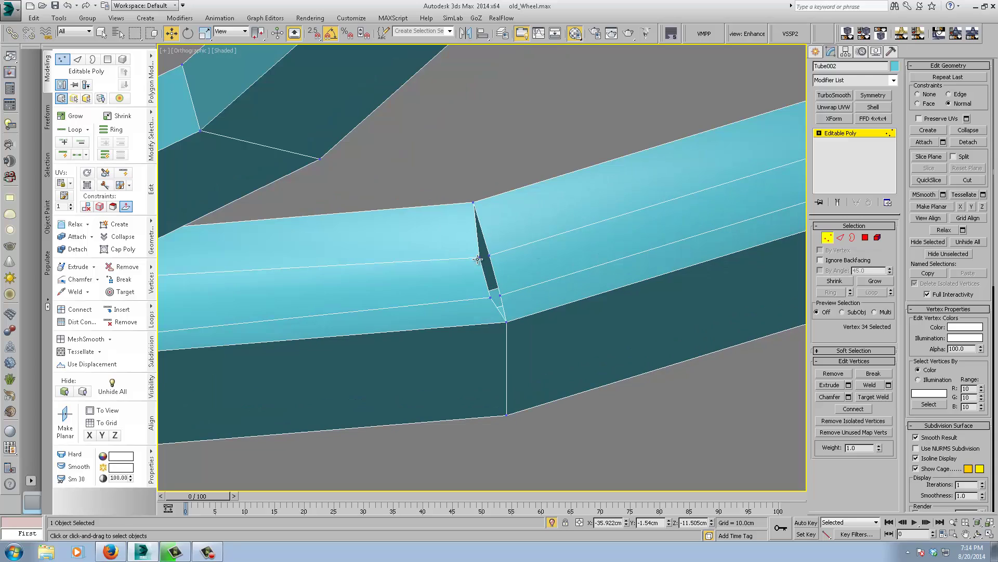
{"action": "left_click", "coordinate": [479, 257]}
{"action": "left_click", "coordinate": [489, 256], "text": "ctrl"}
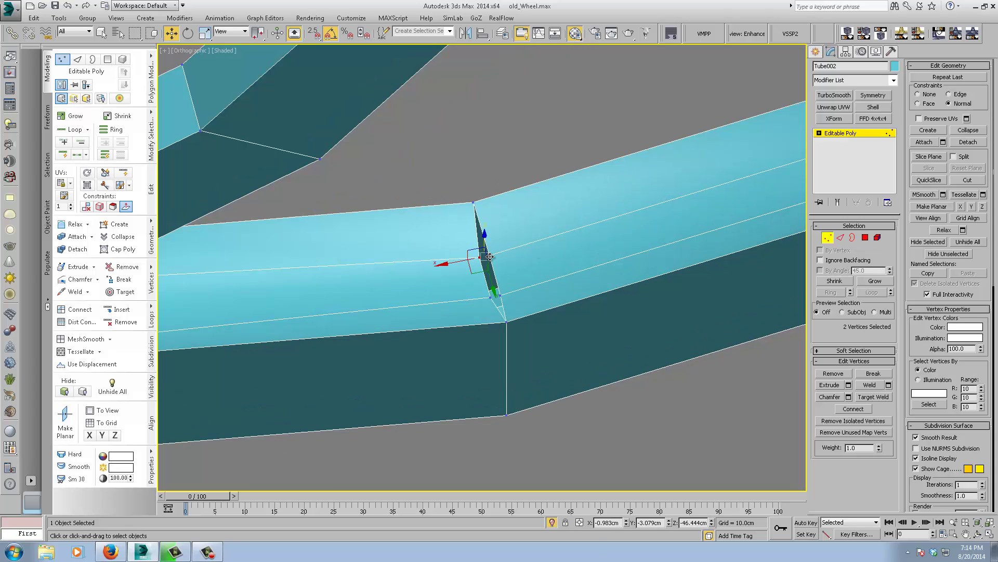
{"action": "right_click", "coordinate": [583, 199]}
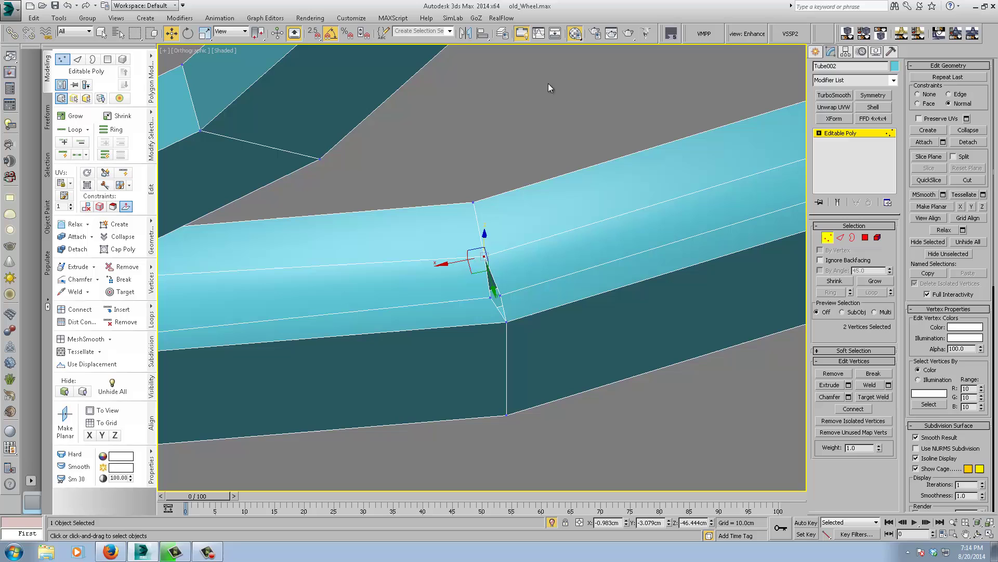
{"action": "left_click", "coordinate": [485, 257]}
{"action": "left_click", "coordinate": [501, 295], "text": "ctrl"}
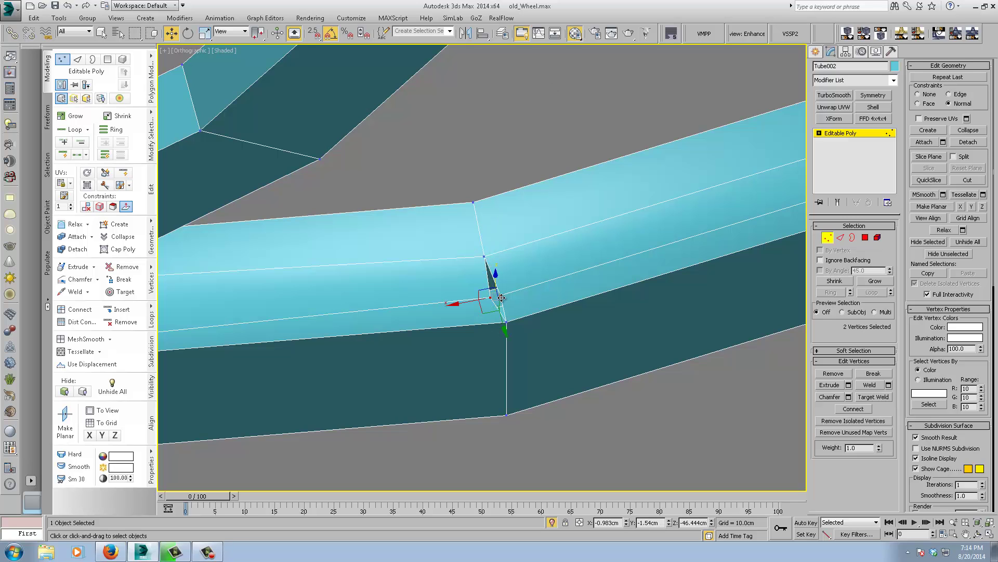
{"action": "right_click", "coordinate": [498, 295]}
{"action": "left_click", "coordinate": [480, 182]}
- Collapse the two pairs of split groove vertices at the side joint opposite the first one
{"action": "scroll", "coordinate": [416, 304], "scroll_direction": "down", "scroll_amount": 5}
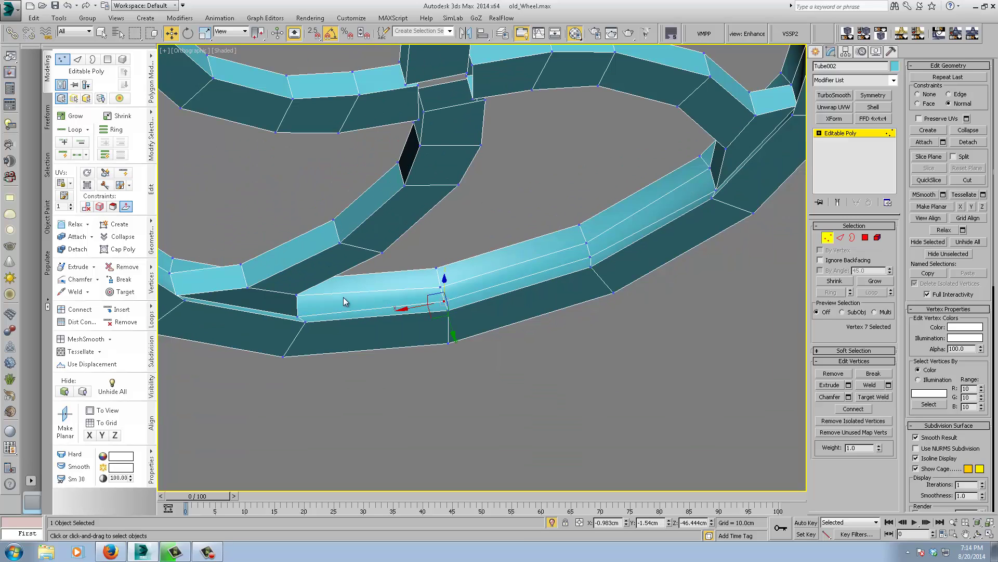
{"action": "middle_click_drag", "start_coordinate": [346, 301], "coordinate": [711, 277]}
{"action": "middle_click_drag", "start_coordinate": [559, 276], "coordinate": [536, 430], "text": "alt"}
{"action": "middle_click_drag", "start_coordinate": [562, 241], "coordinate": [523, 303]}
{"action": "scroll", "coordinate": [461, 397], "scroll_direction": "up", "scroll_amount": 5}
{"action": "middle_click_drag", "start_coordinate": [435, 348], "coordinate": [453, 359]}
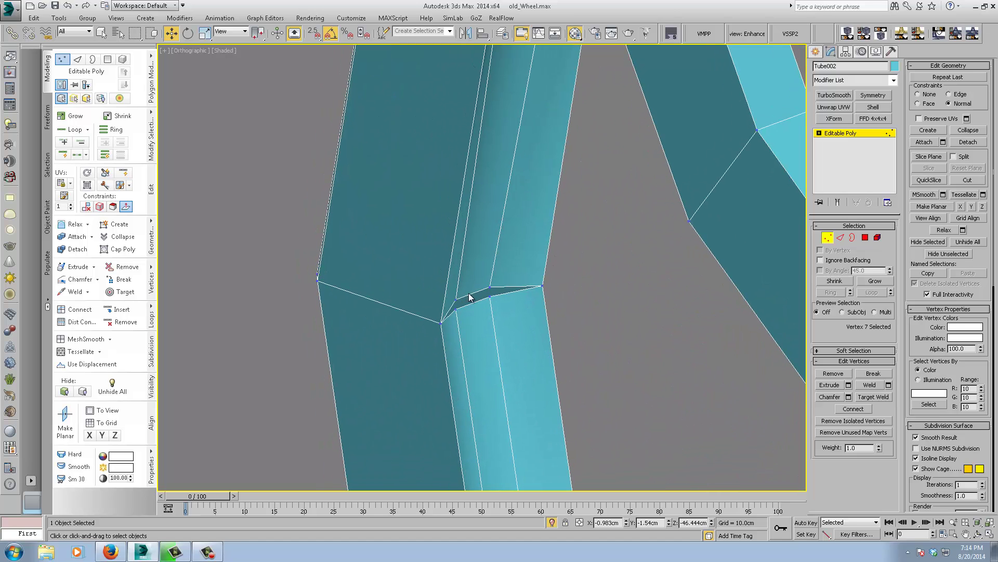
{"action": "left_click", "coordinate": [456, 302]}
{"action": "right_click", "coordinate": [410, 310]}
{"action": "left_click", "coordinate": [427, 197]}
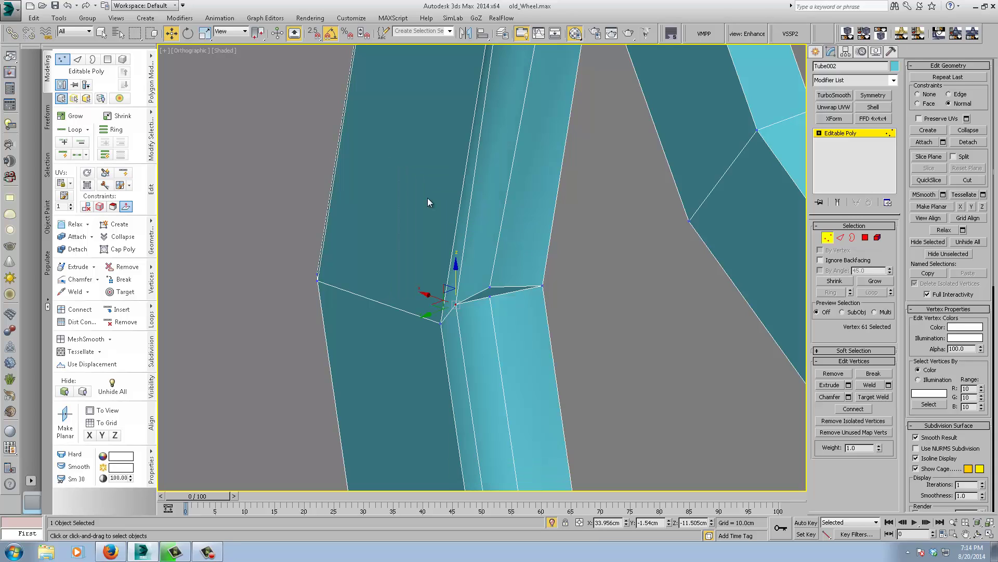
{"action": "left_click", "coordinate": [487, 286]}
{"action": "left_click", "coordinate": [490, 287]}
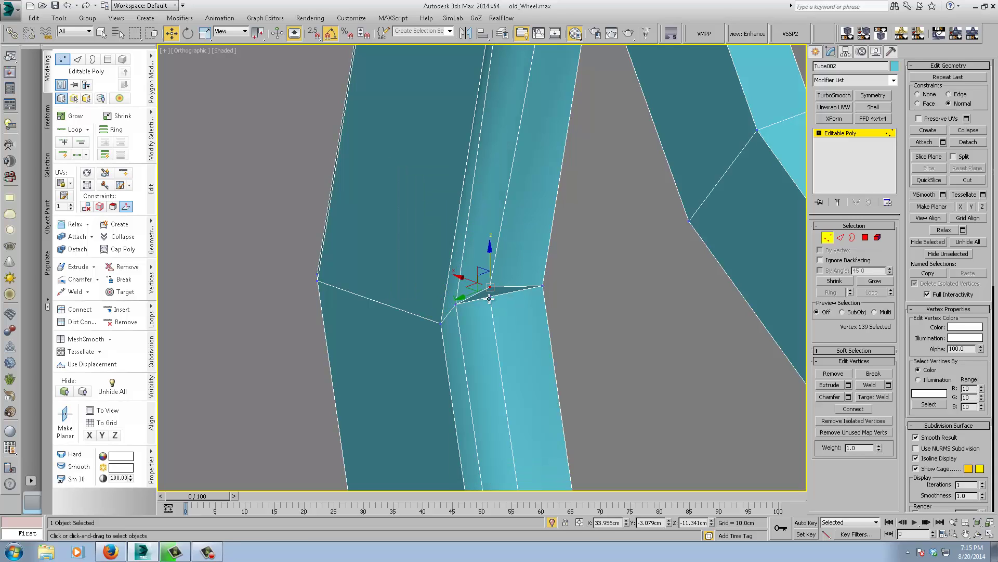
{"action": "left_click", "coordinate": [488, 296], "text": "ctrl"}
{"action": "right_click", "coordinate": [497, 309]}
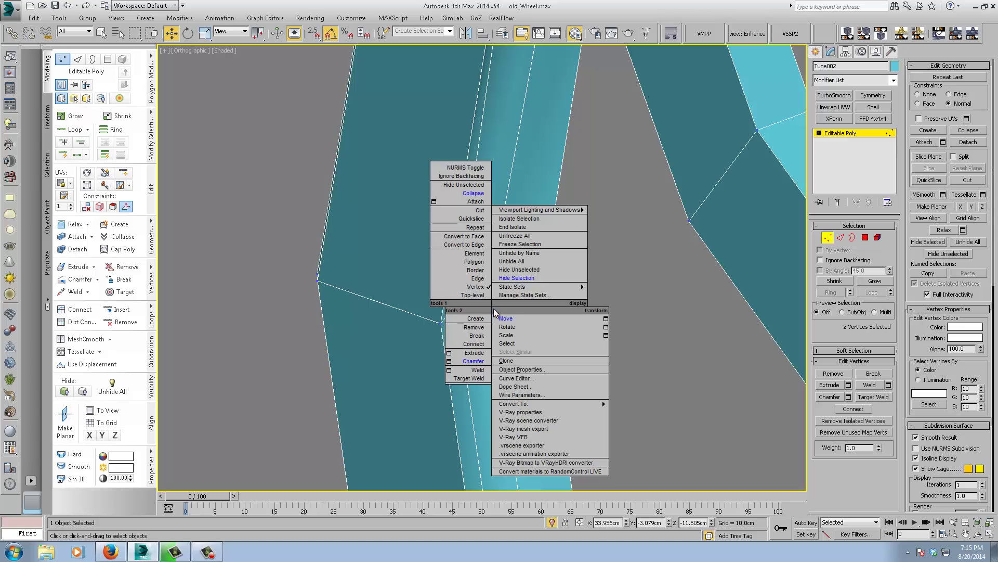
{"action": "left_click", "coordinate": [472, 194]}
- Collapse the two remaining pairs of split groove vertices at the joint on the top of the rim
{"action": "scroll", "coordinate": [613, 294], "scroll_direction": "down", "scroll_amount": 6}
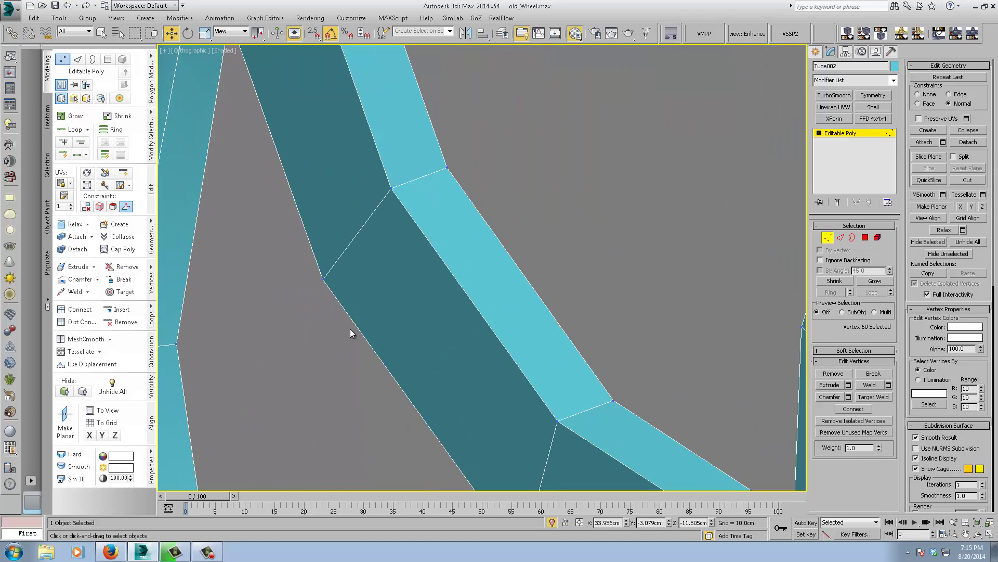
{"action": "scroll", "coordinate": [479, 116], "scroll_direction": "down", "scroll_amount": 2}
{"action": "scroll", "coordinate": [539, 225], "scroll_direction": "up", "scroll_amount": 8}
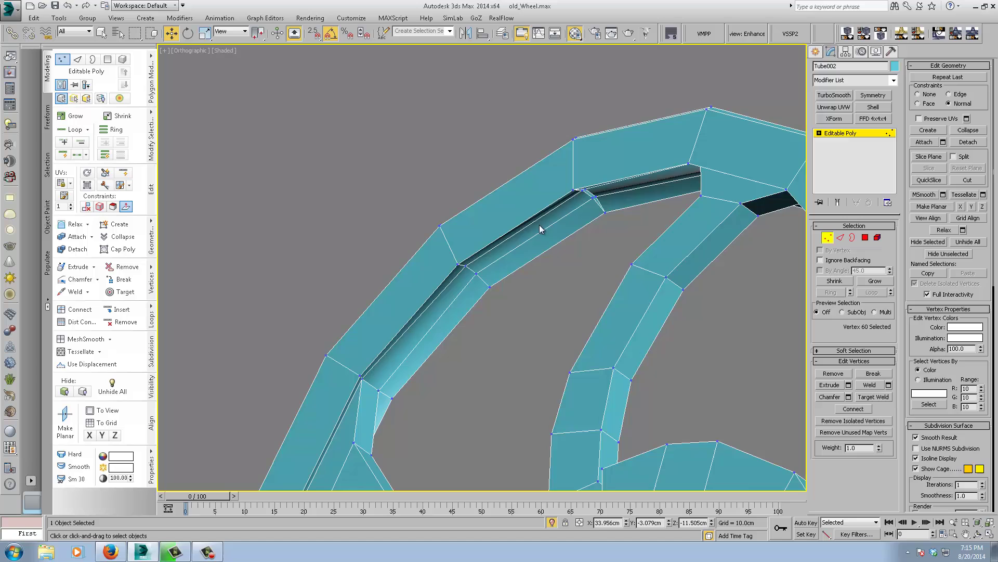
{"action": "scroll", "coordinate": [494, 260], "scroll_direction": "up", "scroll_amount": 4}
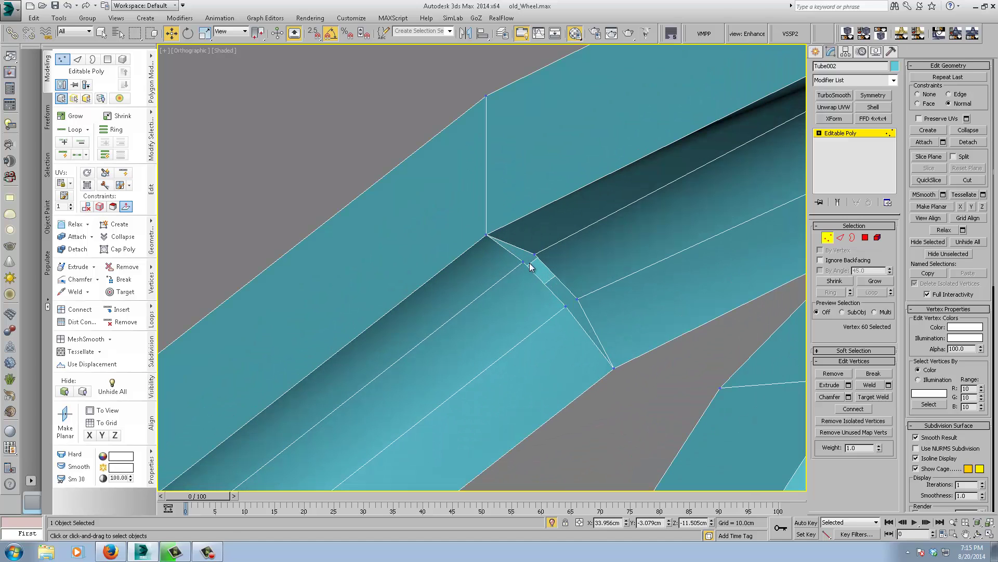
{"action": "left_click_drag", "start_coordinate": [525, 262], "coordinate": [537, 251]}
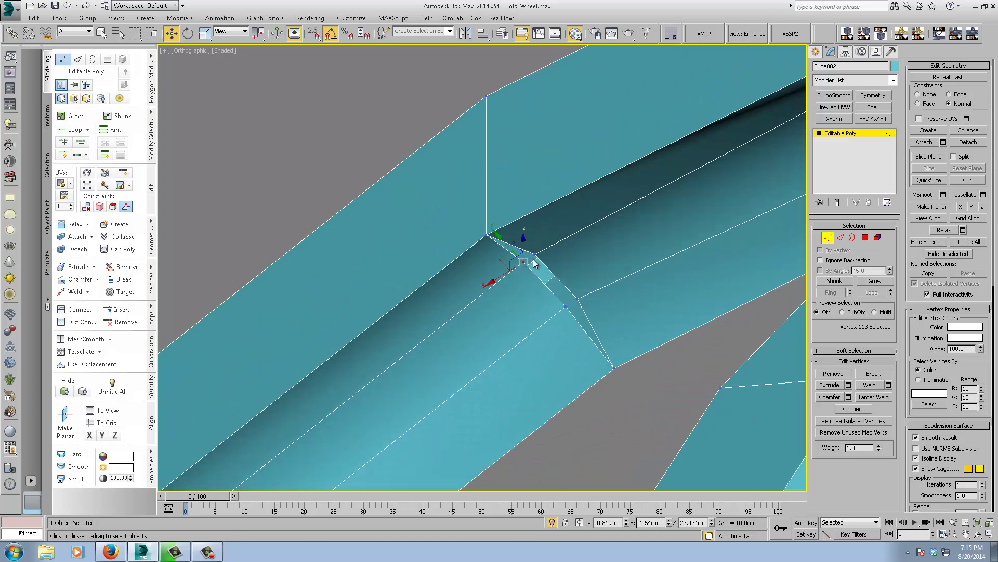
{"action": "right_click", "coordinate": [547, 292]}
{"action": "left_click", "coordinate": [532, 178]}
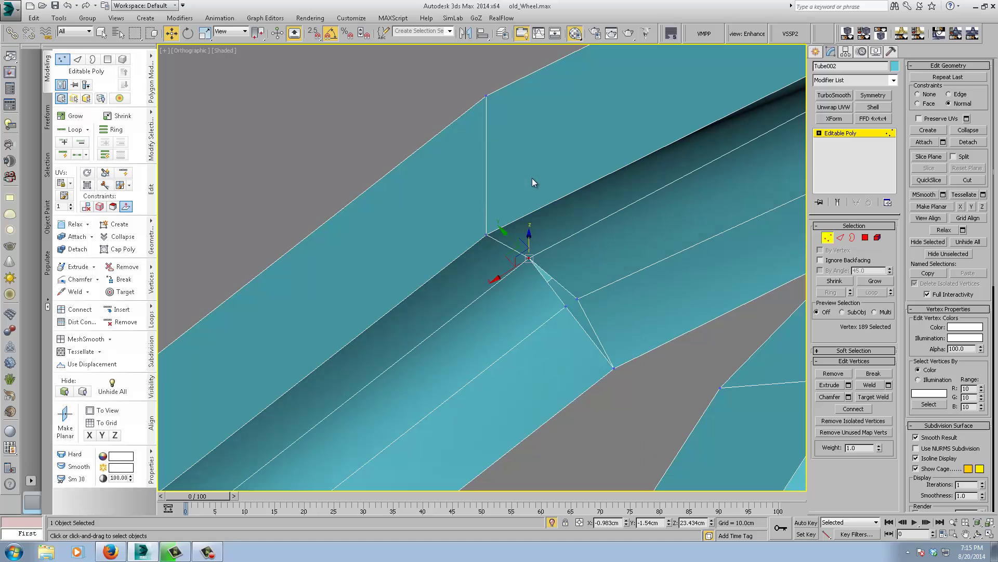
{"action": "left_click", "coordinate": [578, 297]}
{"action": "left_click", "coordinate": [566, 307], "text": "ctrl"}
{"action": "right_click", "coordinate": [560, 306]}
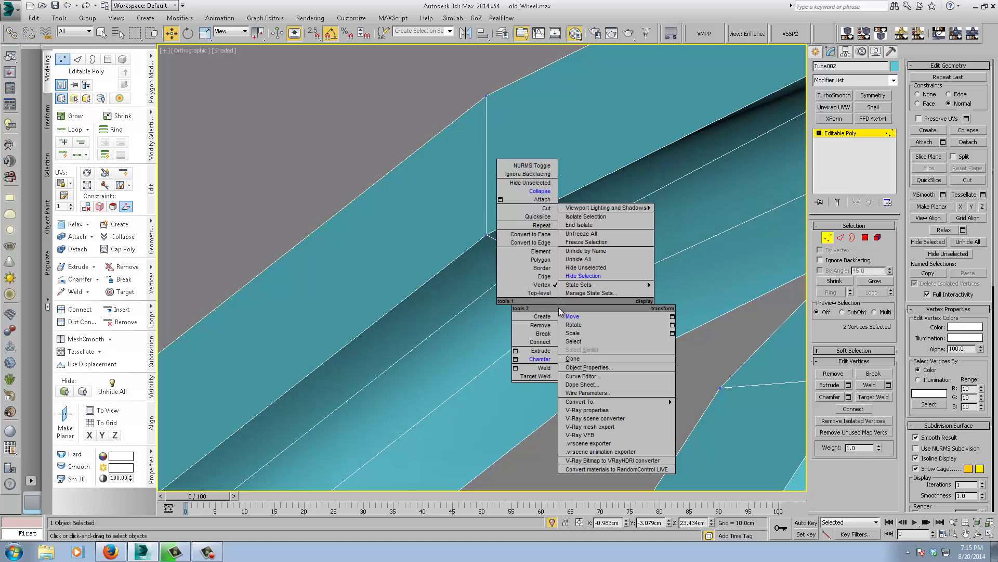
{"action": "left_click", "coordinate": [546, 193]}
- Select the two edge loops bordering the rim's inner groove, chamfer them slightly, and leave edge editing
{"action": "scroll", "coordinate": [550, 259], "scroll_direction": "down", "scroll_amount": 5}
{"action": "middle_click_drag", "start_coordinate": [555, 331], "coordinate": [587, 324], "text": "alt"}
{"action": "scroll", "coordinate": [588, 324], "scroll_direction": "up", "scroll_amount": 4}
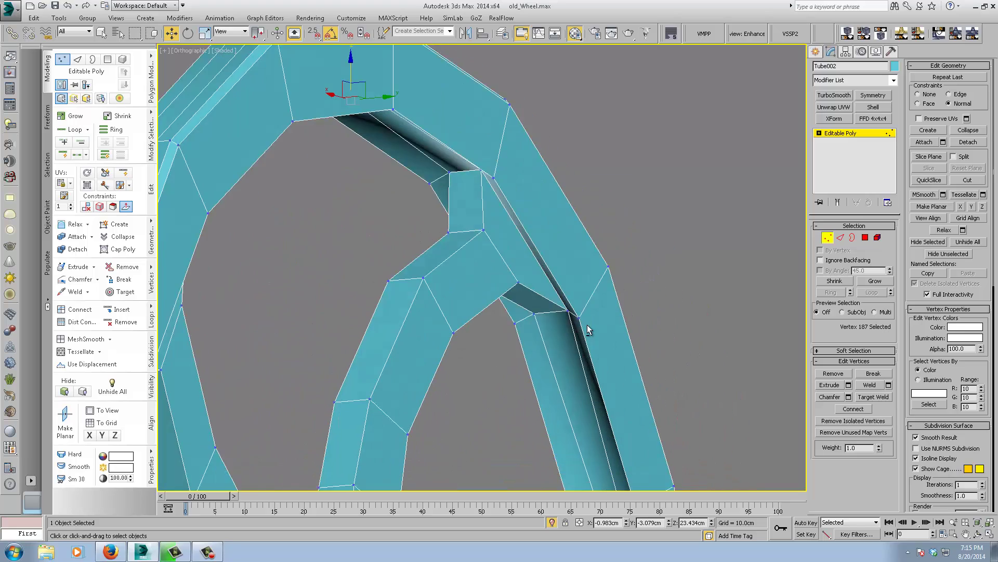
{"action": "middle_click_drag", "start_coordinate": [572, 381], "coordinate": [595, 312]}
{"action": "left_click", "coordinate": [841, 238]}
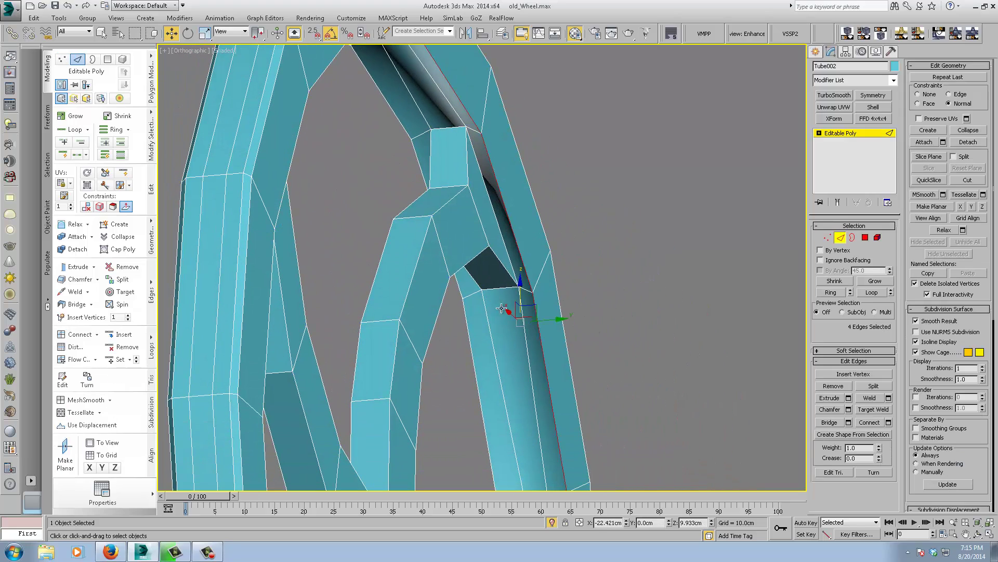
{"action": "double_click", "coordinate": [535, 311]}
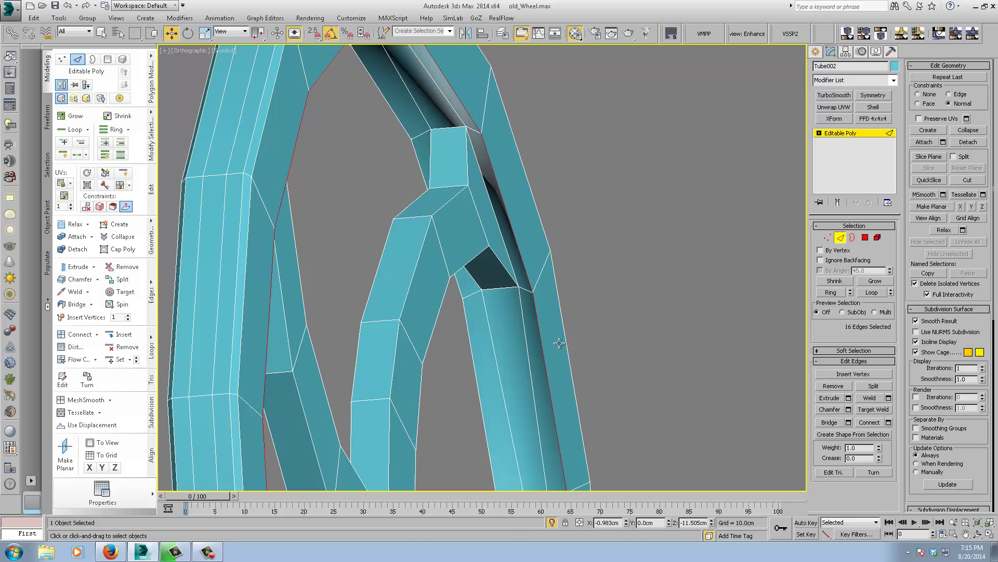
{"action": "scroll", "coordinate": [593, 264], "scroll_direction": "down", "scroll_amount": 3}
{"action": "mouse_move", "coordinate": [527, 310]}
{"action": "middle_mouse_down", "text": "alt"}
{"action": "mouse_move", "coordinate": [540, 307]}
{"action": "mouse_move", "coordinate": [534, 302]}
{"action": "middle_mouse_up", "text": "alt"}
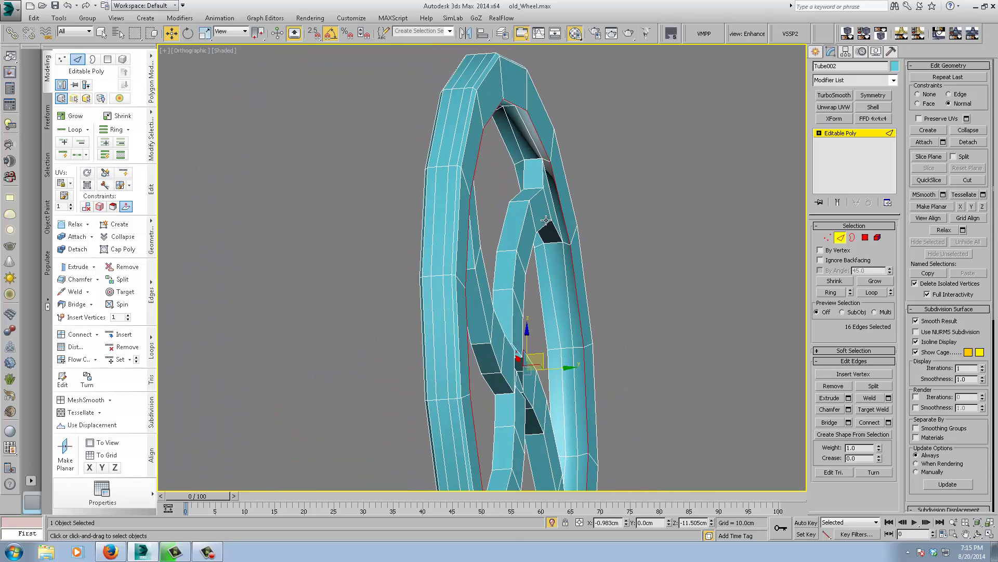
{"action": "scroll", "coordinate": [542, 227], "scroll_direction": "up", "scroll_amount": 4}
{"action": "double_click", "coordinate": [474, 80], "text": "ctrl"}
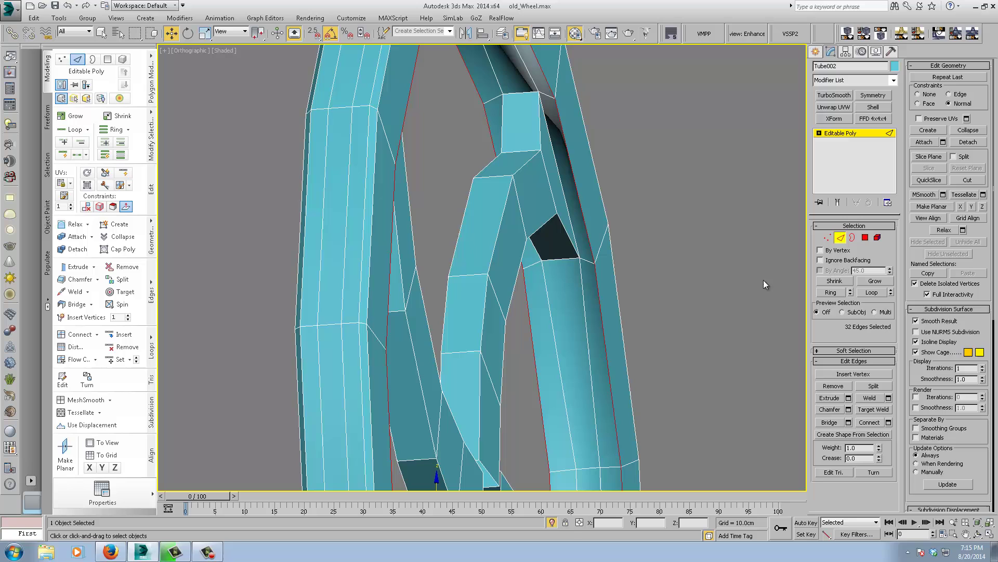
{"action": "left_click", "coordinate": [830, 410]}
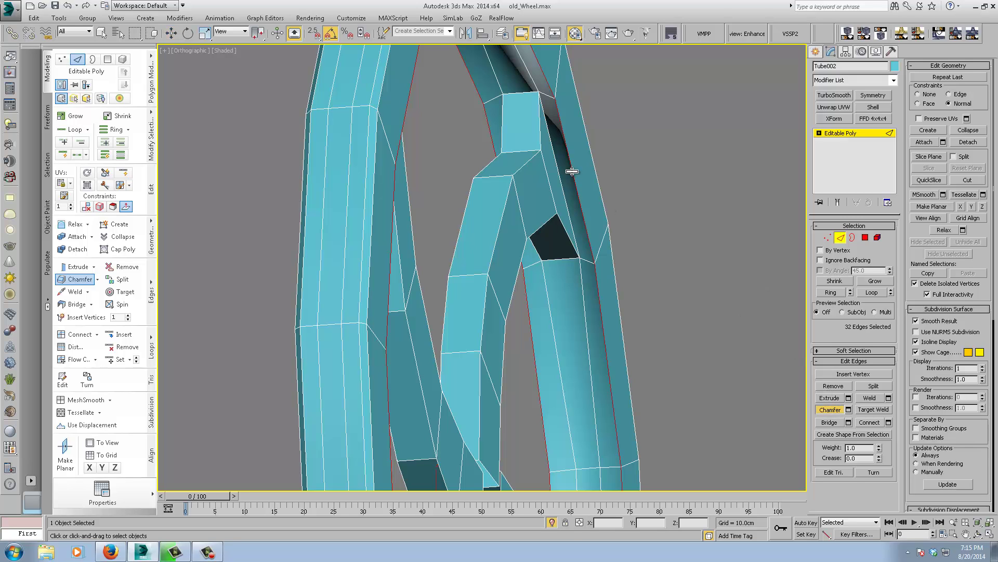
{"action": "left_click_drag", "start_coordinate": [572, 171], "coordinate": [574, 171]}
{"action": "scroll", "coordinate": [632, 183], "scroll_direction": "down", "scroll_amount": 5}
{"action": "middle_click_drag", "start_coordinate": [632, 183], "coordinate": [616, 223], "text": "alt"}
{"action": "left_click", "coordinate": [840, 132]}
{"action": "key", "text": "w"}
- Add a TurboSmooth modifier separated by smoothing groups to the wheel, plus a second TurboSmooth above it
{"action": "left_click", "coordinate": [834, 96]}
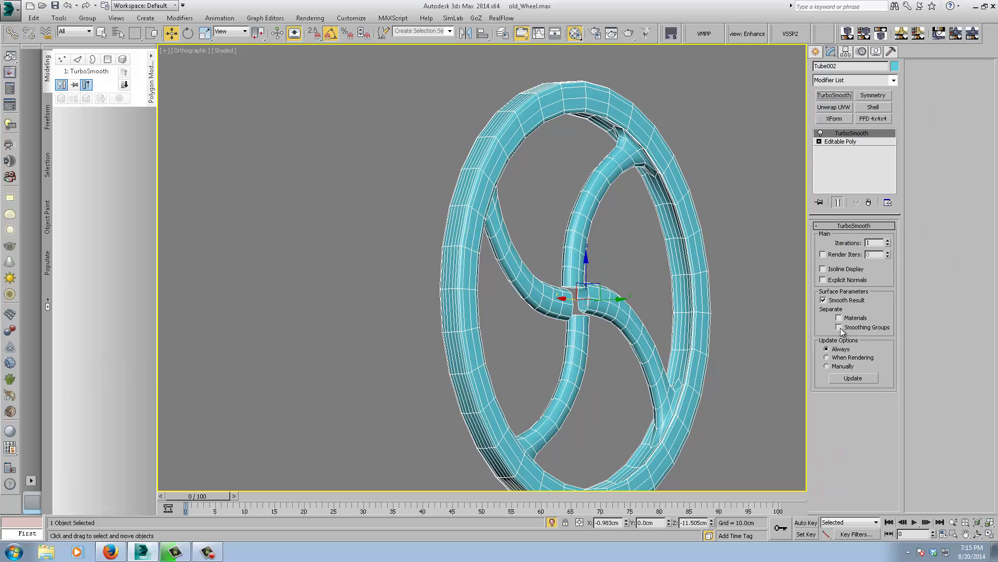
{"action": "middle_click_drag", "start_coordinate": [640, 256], "coordinate": [554, 263]}
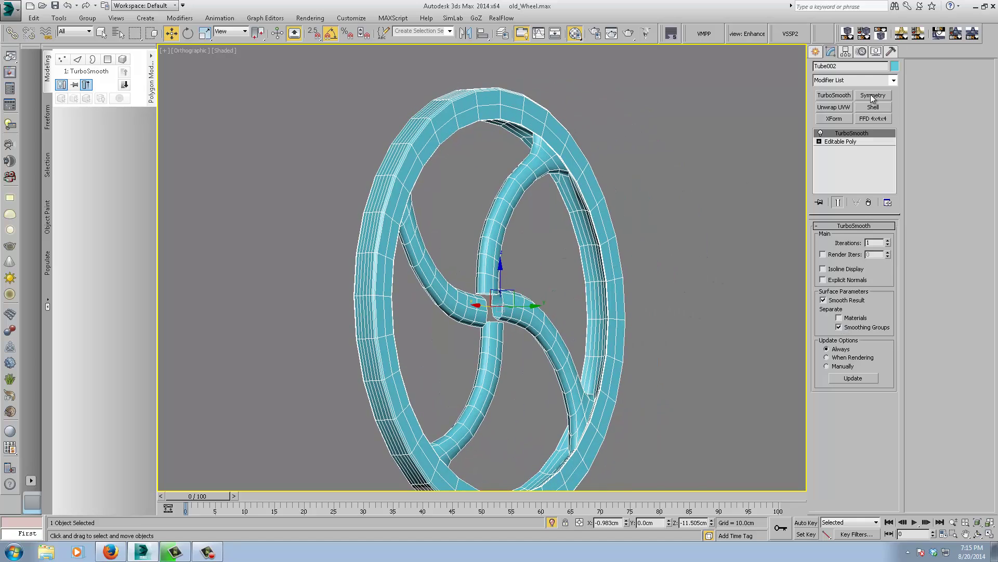
{"action": "left_click", "coordinate": [838, 98]}
{"action": "middle_click_drag", "start_coordinate": [631, 289], "coordinate": [638, 219]}
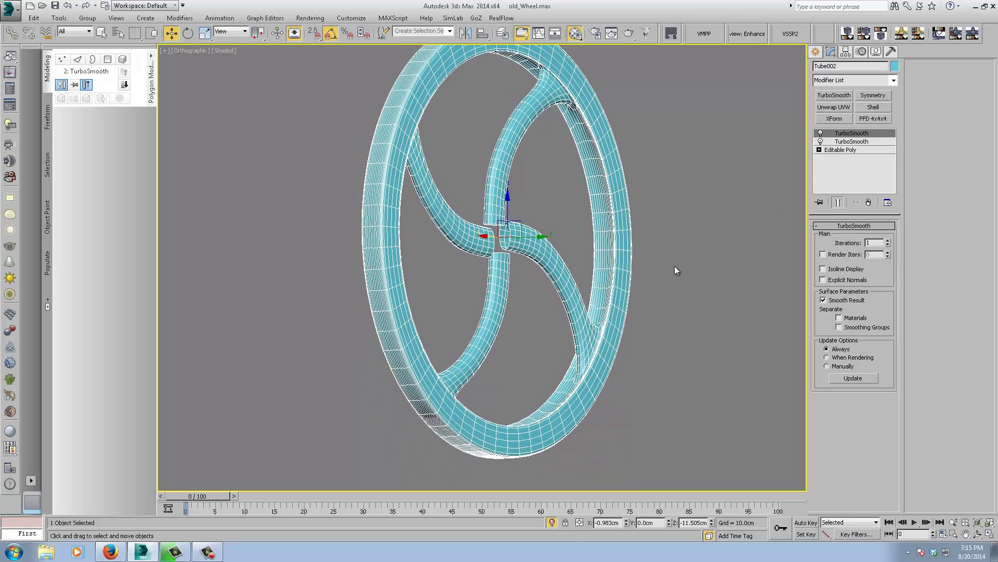
- Deselect the wheel and end isolation to bring back the cover and the photo plane
{"action": "left_click", "coordinate": [675, 266]}
{"action": "middle_click_drag", "start_coordinate": [695, 249], "coordinate": [676, 242]}
{"action": "scroll", "coordinate": [661, 267], "scroll_direction": "down", "scroll_amount": 2}
{"action": "scroll", "coordinate": [676, 246], "scroll_direction": "down", "scroll_amount": 2}
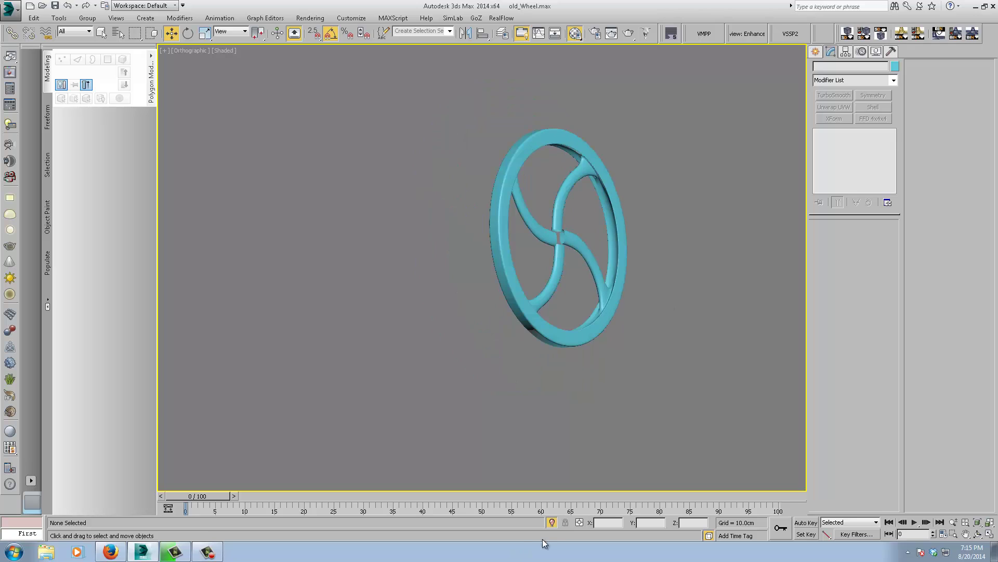
{"action": "left_click", "coordinate": [551, 523]}
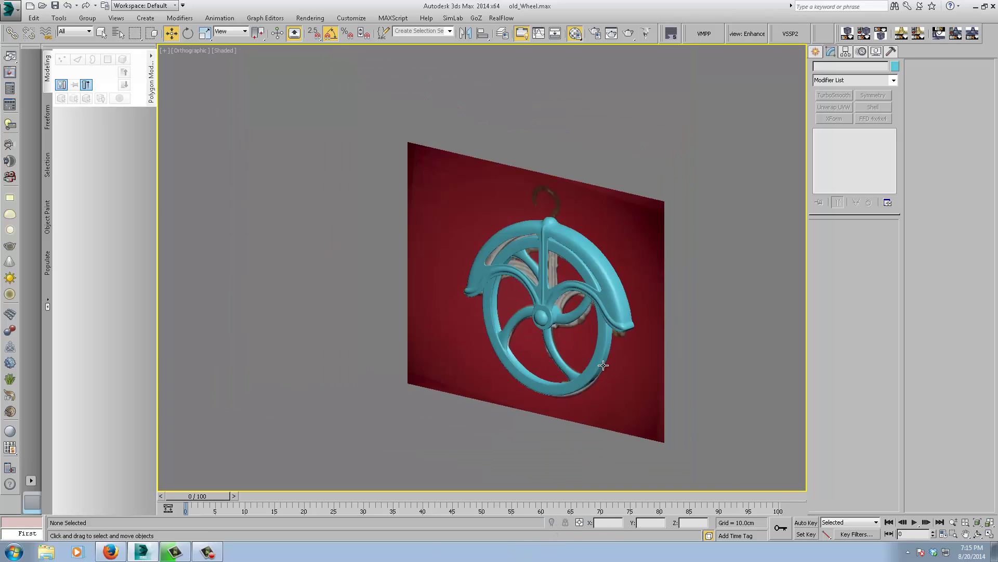
- Switch to Firefox to examine the angled reference photo of the old pulley, and return to 3ds Max
{"action": "left_click", "coordinate": [110, 552]}
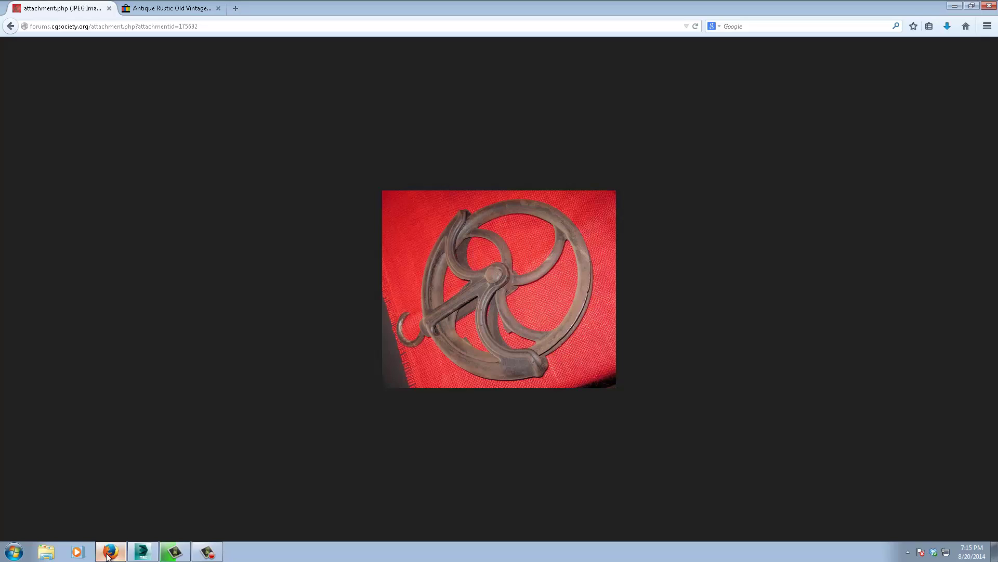
{"action": "left_click", "coordinate": [108, 552]}
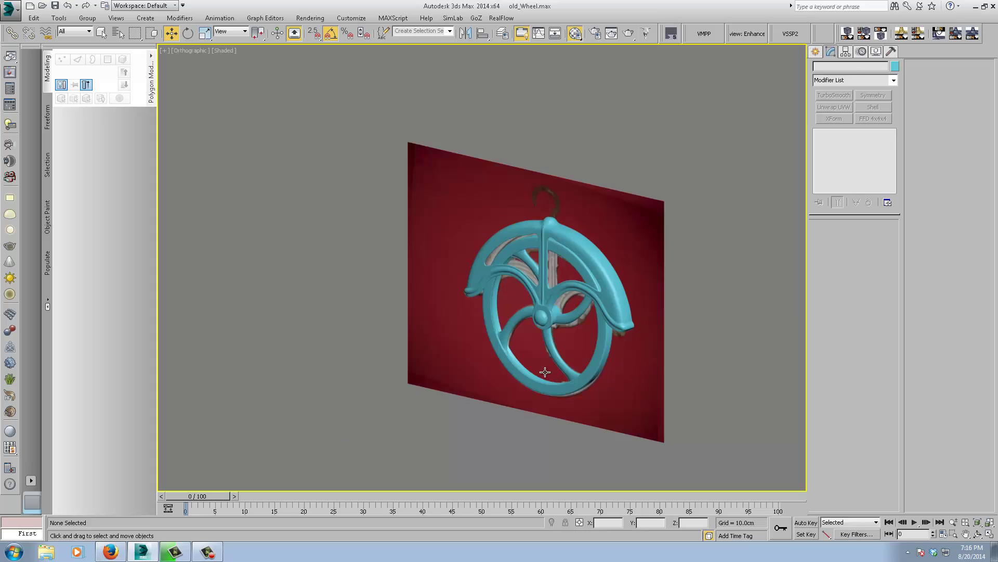
- Select the red reference photo plane behind the pulley and hide it
{"action": "middle_click_drag", "start_coordinate": [545, 372], "coordinate": [625, 371], "text": "alt"}
{"action": "middle_click_drag", "start_coordinate": [449, 397], "coordinate": [658, 282]}
{"action": "key", "text": "l"}
{"action": "scroll", "coordinate": [559, 336], "scroll_direction": "down", "scroll_amount": 6}
{"action": "middle_click_drag", "start_coordinate": [559, 337], "coordinate": [557, 342]}
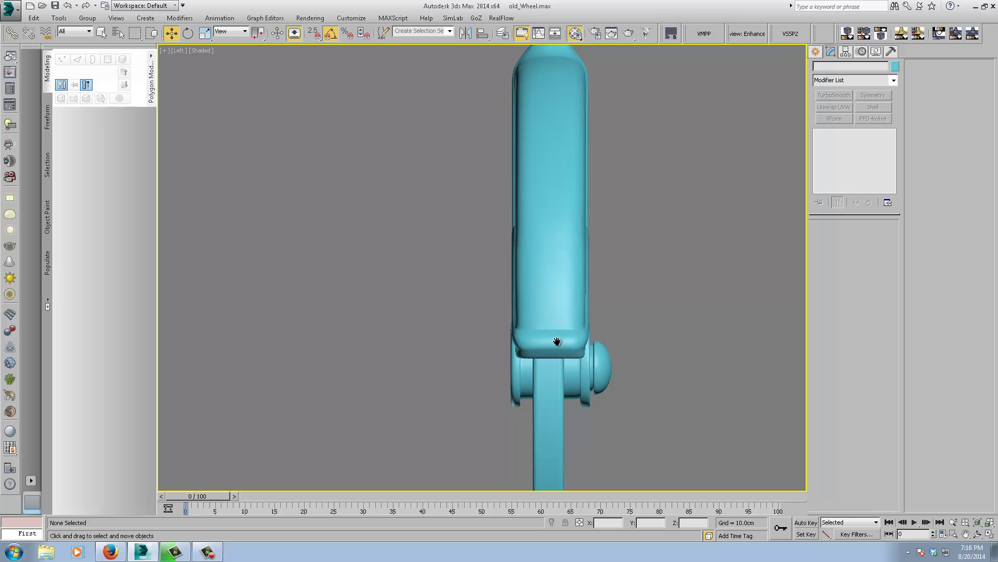
{"action": "scroll", "coordinate": [557, 341], "scroll_direction": "down", "scroll_amount": 2}
{"action": "middle_click_drag", "start_coordinate": [619, 330], "coordinate": [593, 349], "text": "alt"}
{"action": "left_click", "coordinate": [409, 121]}
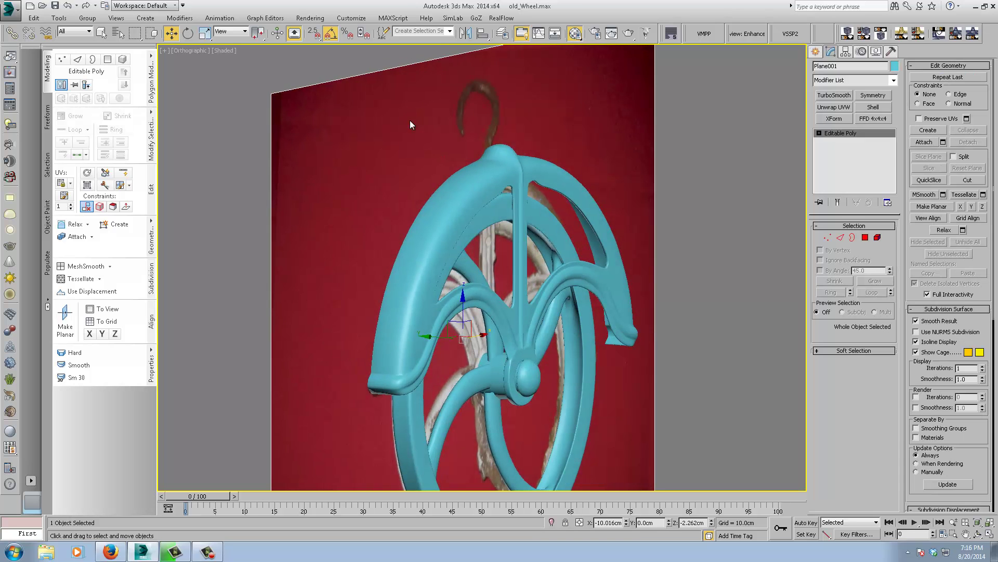
{"action": "right_click", "coordinate": [409, 120]}
{"action": "left_click", "coordinate": [422, 91]}
{"action": "middle_click_drag", "start_coordinate": [422, 87], "coordinate": [493, 171], "text": "alt"}
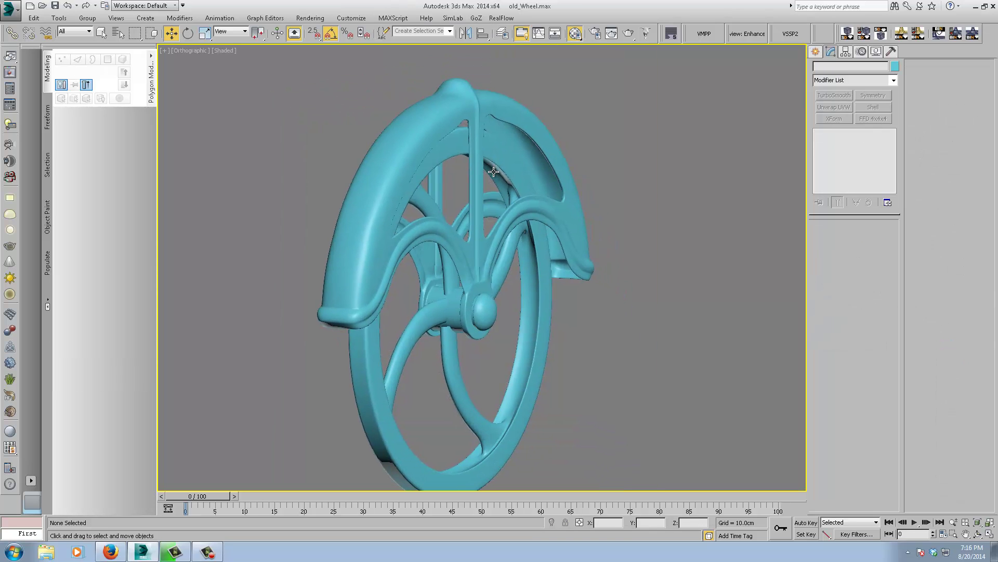
- In the left view, select the wheel and shift it slightly sideways across its thickness inside the cover
{"action": "key", "text": "l"}
{"action": "key", "text": "z"}
{"action": "scroll", "coordinate": [554, 205], "scroll_direction": "down", "scroll_amount": 2}
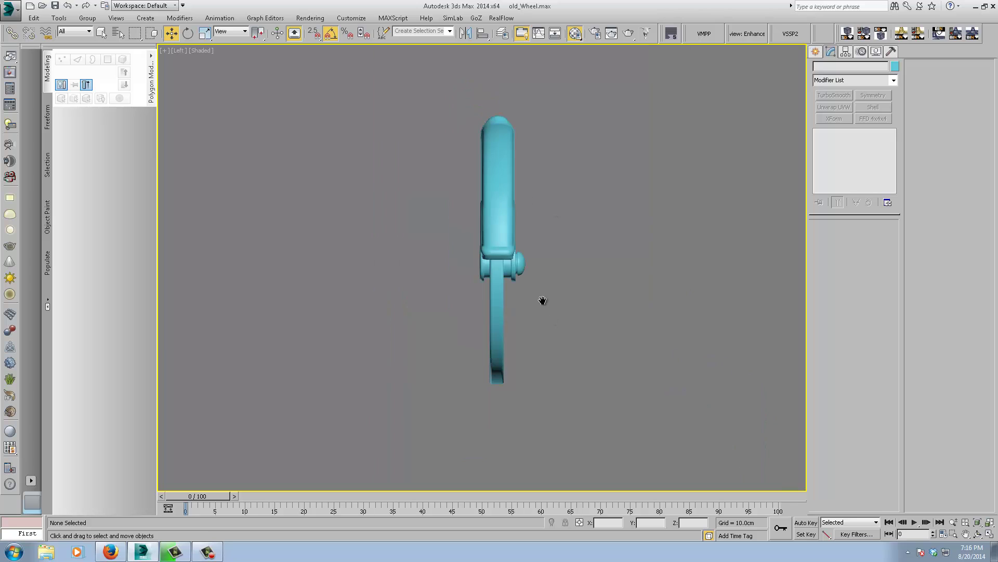
{"action": "middle_click_drag", "start_coordinate": [543, 300], "coordinate": [518, 233]}
{"action": "left_click", "coordinate": [475, 255]}
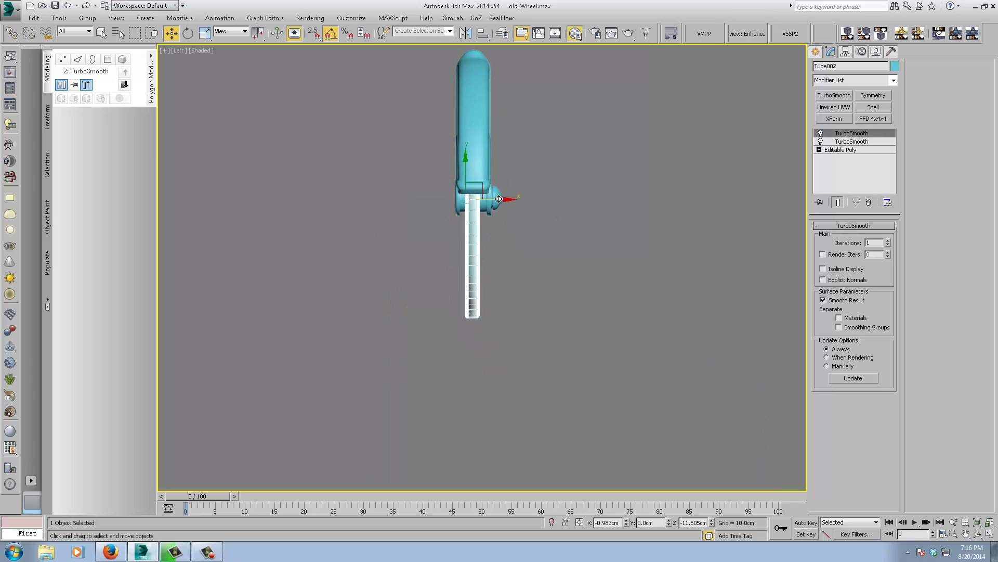
{"action": "left_click_drag", "start_coordinate": [499, 199], "coordinate": [505, 199]}
- Scale the wheel narrower across its thickness so it takes up less of the cover's inner width
{"action": "middle_click_drag", "start_coordinate": [518, 220], "coordinate": [519, 199], "text": "alt"}
{"action": "scroll", "coordinate": [524, 182], "scroll_direction": "up", "scroll_amount": 5}
{"action": "middle_click_drag", "start_coordinate": [525, 162], "coordinate": [583, 223]}
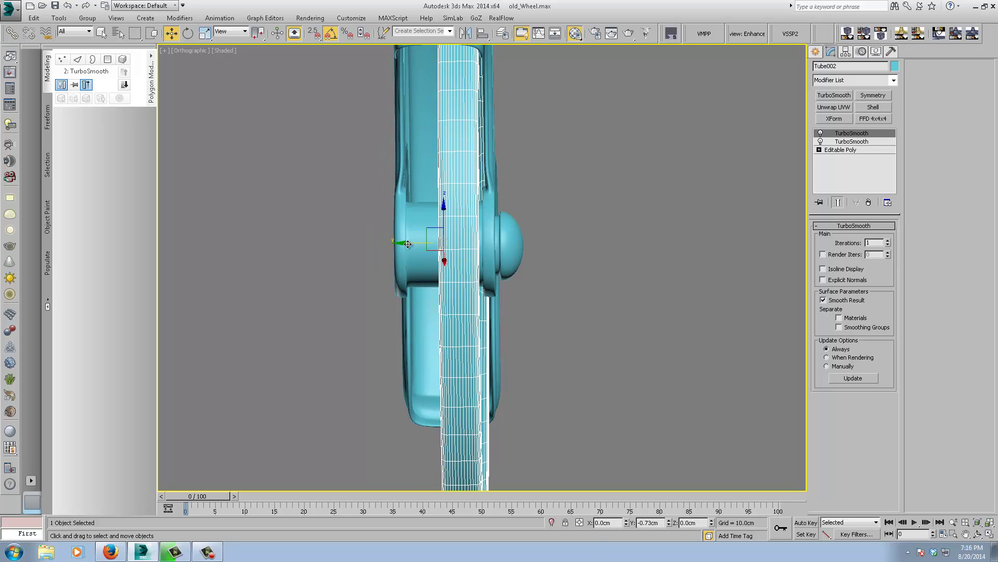
{"action": "left_click", "coordinate": [409, 248]}
{"action": "right_click", "coordinate": [411, 250]}
{"action": "left_click", "coordinate": [411, 252]}
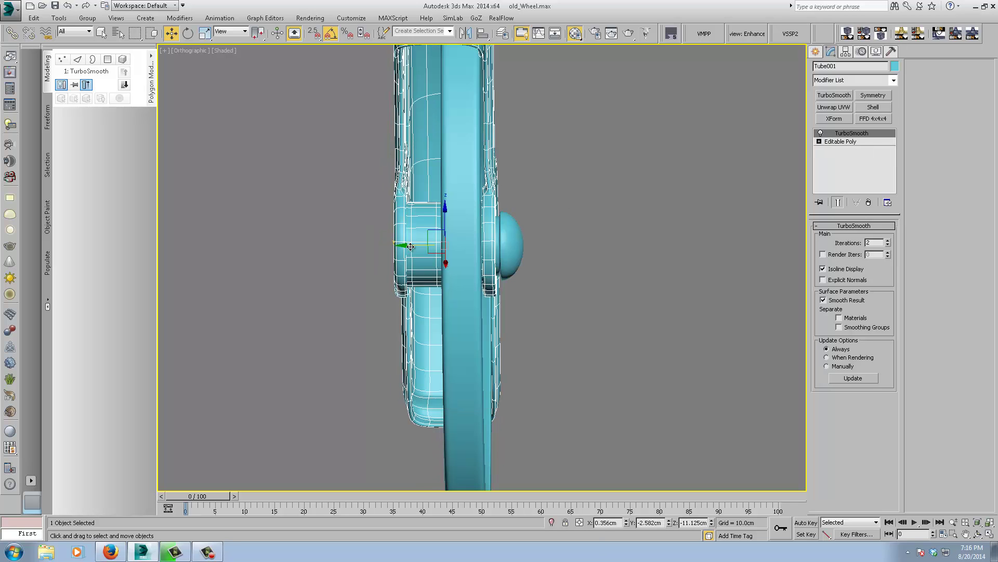
{"action": "left_click", "coordinate": [461, 255]}
{"action": "right_click", "coordinate": [458, 253]}
{"action": "left_click", "coordinate": [471, 276]}
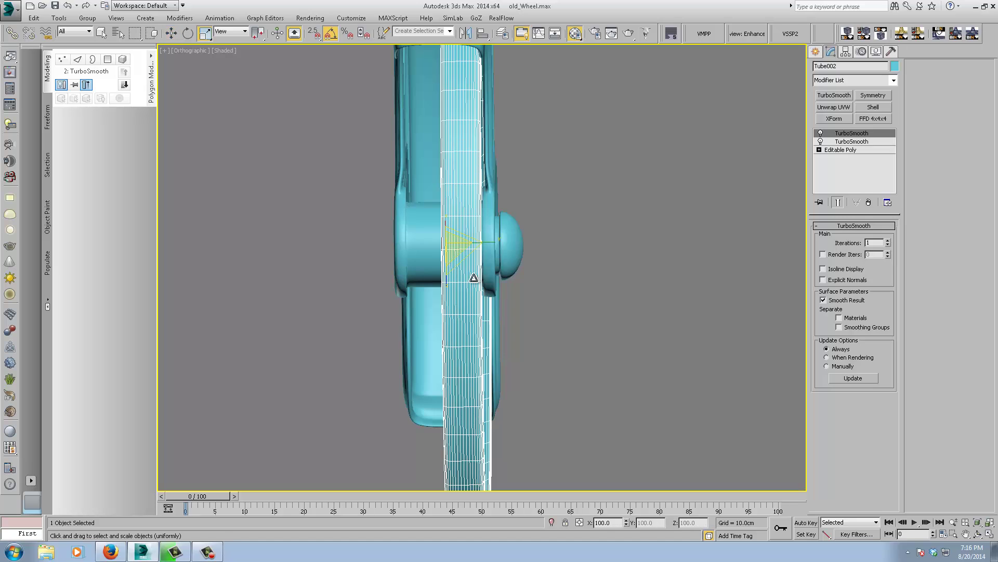
{"action": "left_click_drag", "start_coordinate": [491, 247], "coordinate": [470, 247]}
- Move the narrowed wheel towards the cover's domed bolt and clone it as one independent copy near the opposite side
{"action": "right_click", "coordinate": [471, 248]}
{"action": "left_click", "coordinate": [480, 251]}
{"action": "mouse_move", "coordinate": [411, 242]}
{"action": "left_mouse_down"}
{"action": "mouse_move", "coordinate": [427, 241]}
{"action": "mouse_move", "coordinate": [383, 246]}
{"action": "left_mouse_up"}
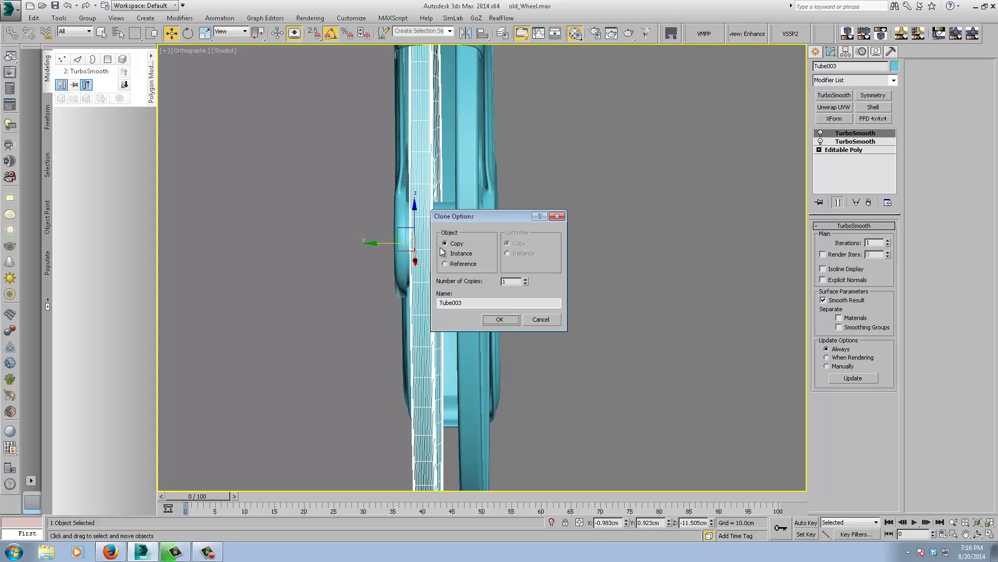
{"action": "left_click", "coordinate": [500, 318]}
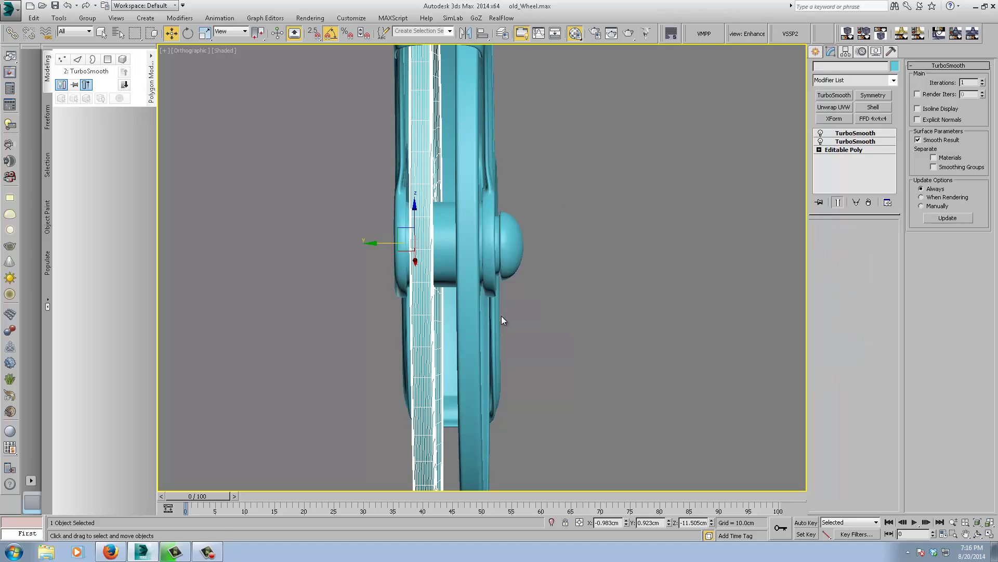
- Deselect the wheel copy and examine the paired wheels and cover from angled, front and top views
{"action": "scroll", "coordinate": [631, 192], "scroll_direction": "down", "scroll_amount": 5}
{"action": "mouse_move", "coordinate": [631, 192]}
{"action": "middle_mouse_down", "text": "alt"}
{"action": "mouse_move", "coordinate": [601, 235]}
{"action": "mouse_move", "coordinate": [671, 235]}
{"action": "mouse_move", "coordinate": [576, 259]}
{"action": "mouse_move", "coordinate": [679, 272]}
{"action": "middle_mouse_up", "text": "alt"}
{"action": "scroll", "coordinate": [625, 258], "scroll_direction": "down", "scroll_amount": 3}
{"action": "scroll", "coordinate": [625, 258], "scroll_direction": "up", "scroll_amount": 6}
{"action": "middle_click_drag", "start_coordinate": [679, 272], "coordinate": [666, 294], "text": "alt"}
{"action": "left_click", "coordinate": [641, 276]}
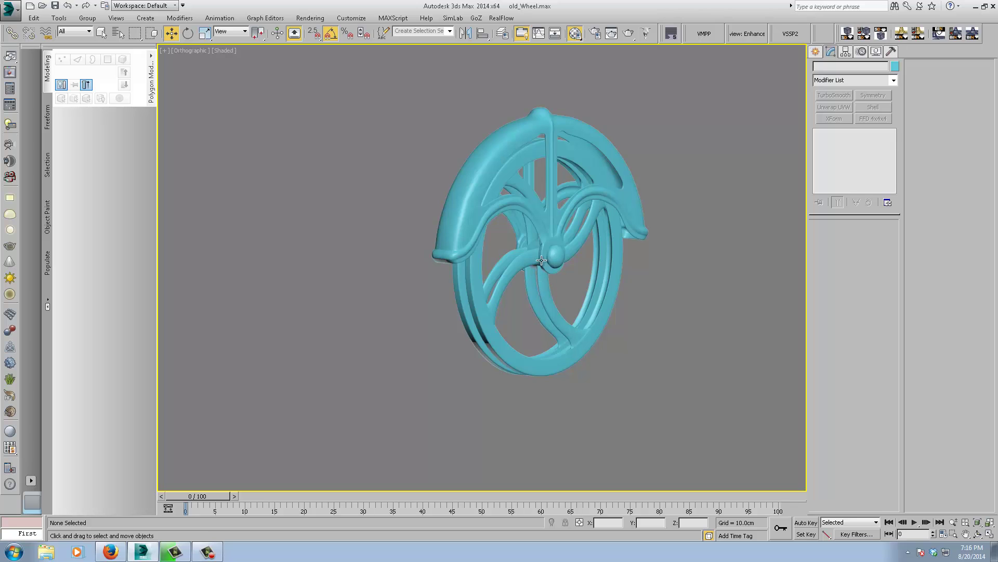
{"action": "key", "text": "shift+z"}
{"action": "key", "text": "shift+z"}
{"action": "key", "text": "shift+z"}
{"action": "key", "text": "shift+z"}
{"action": "middle_click_drag", "start_coordinate": [760, 225], "coordinate": [724, 252]}
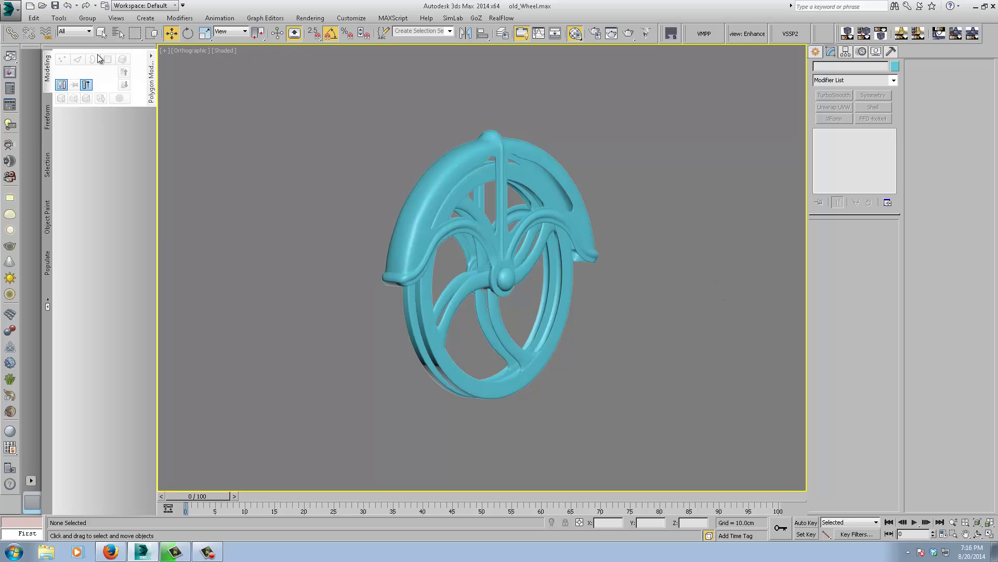
{"action": "middle_click_drag", "start_coordinate": [650, 184], "coordinate": [676, 229]}
{"action": "key", "text": "f"}
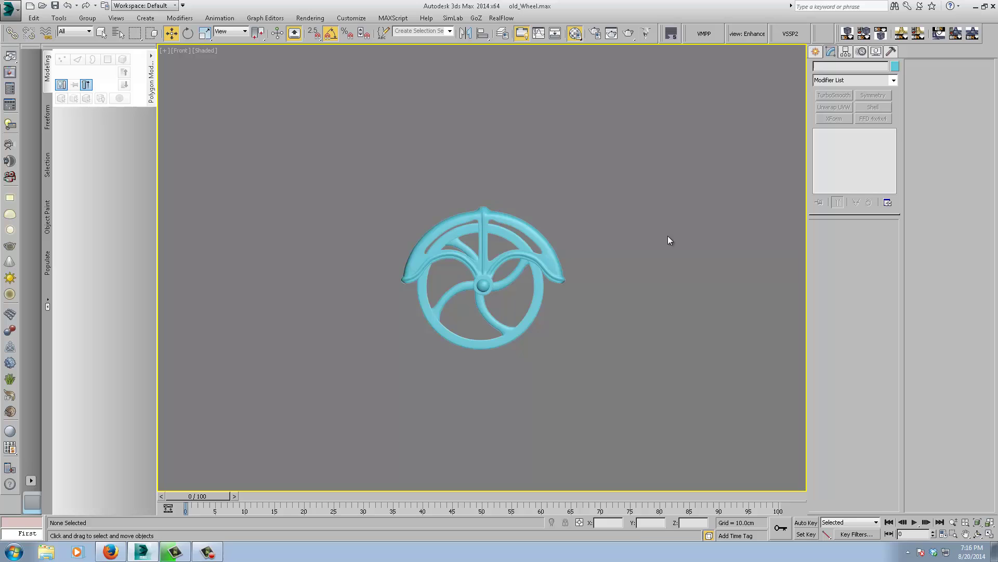
{"action": "key", "text": "t"}
{"action": "scroll", "coordinate": [604, 298], "scroll_direction": "up", "scroll_amount": 6}
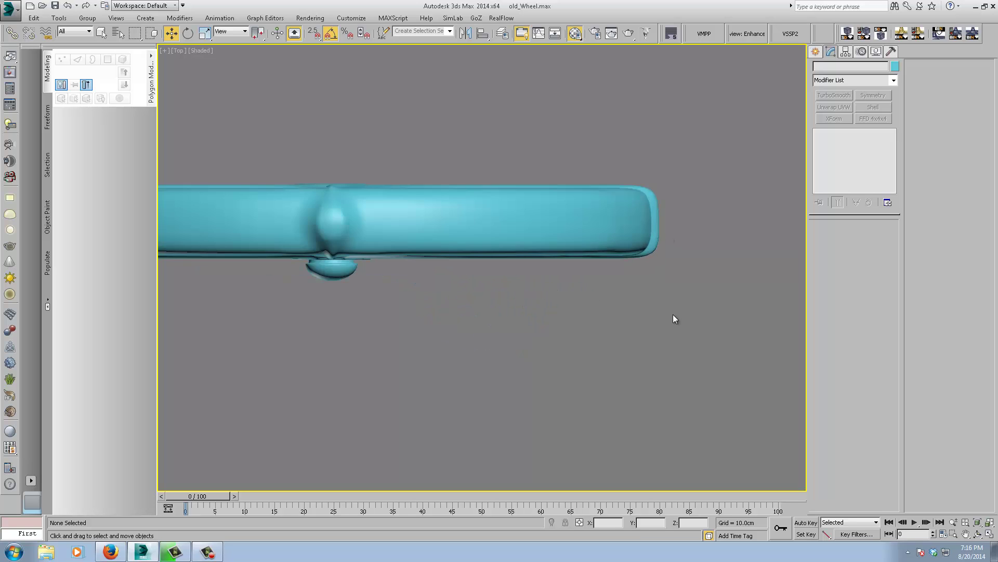
{"action": "scroll", "coordinate": [591, 321], "scroll_direction": "up", "scroll_amount": 2}
{"action": "middle_click_drag", "start_coordinate": [353, 294], "coordinate": [504, 342]}
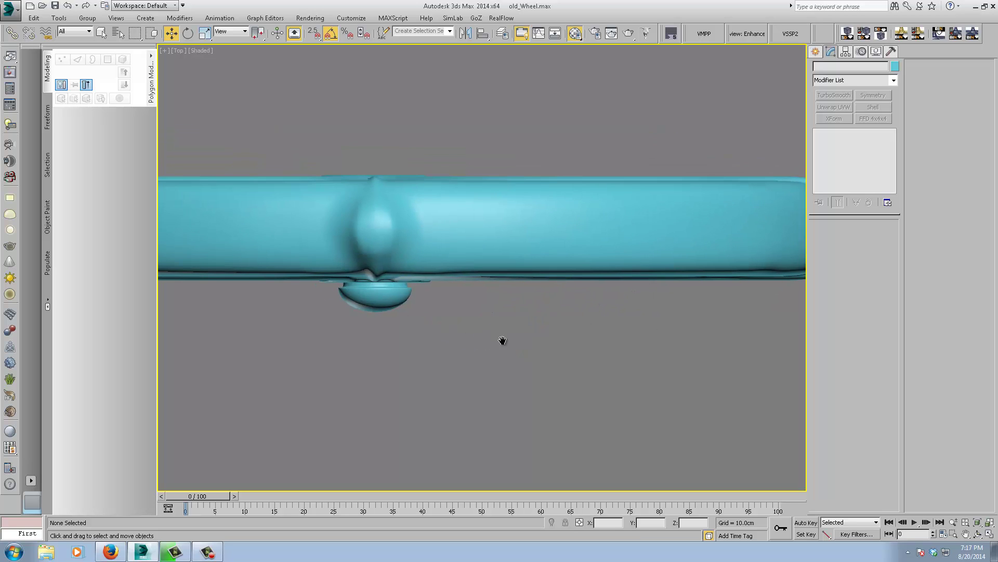
{"action": "left_click", "coordinate": [818, 51]}
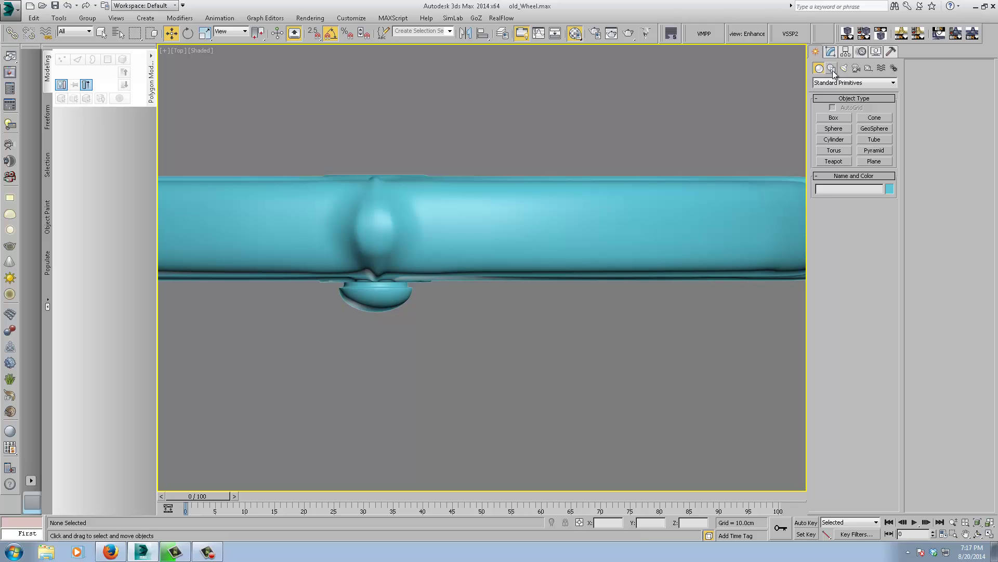
{"action": "left_click", "coordinate": [874, 161]}
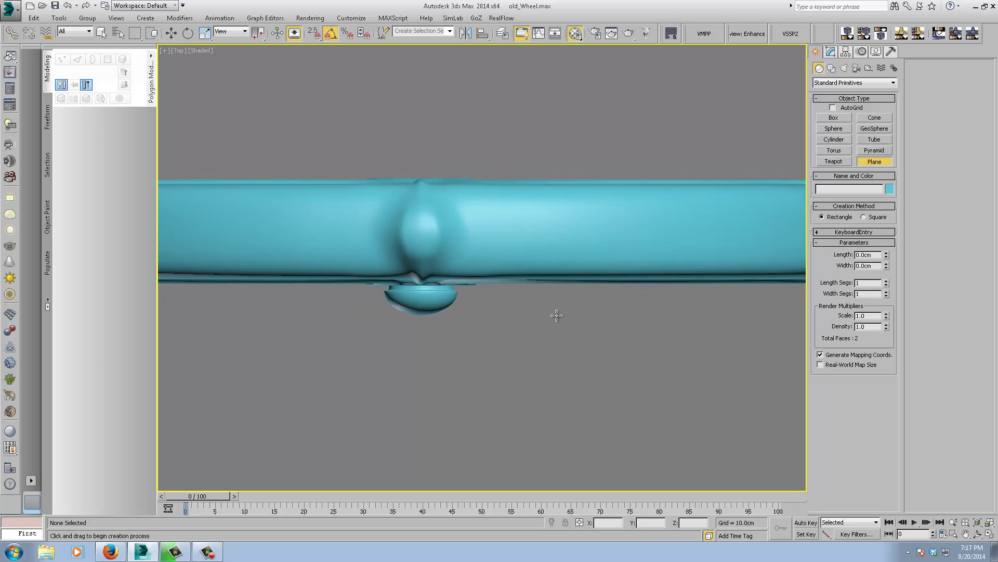
{"action": "key", "text": "f"}
{"action": "scroll", "coordinate": [548, 307], "scroll_direction": "up", "scroll_amount": 6}
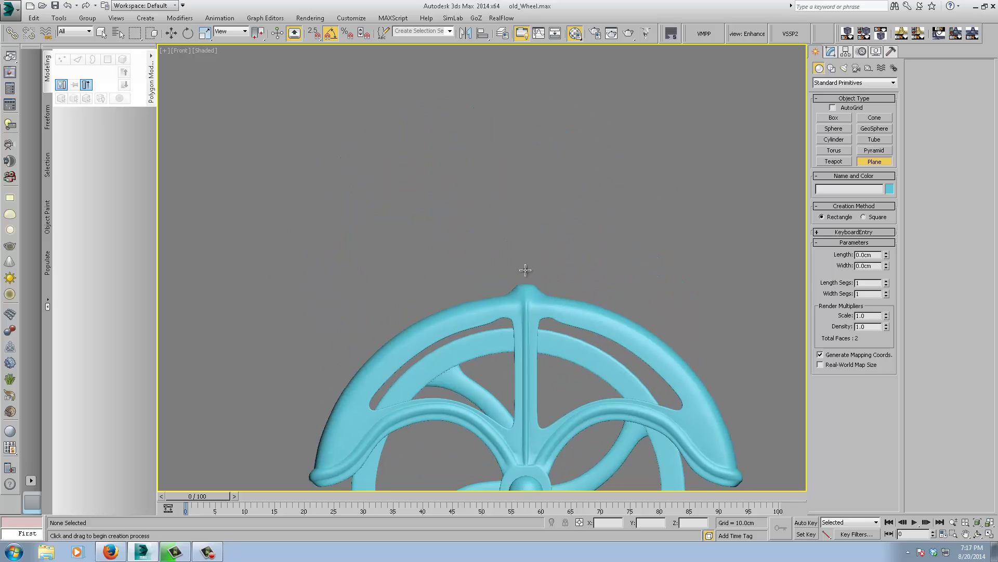
{"action": "left_click_drag", "start_coordinate": [521, 280], "coordinate": [533, 260]}
{"action": "key", "text": "w"}
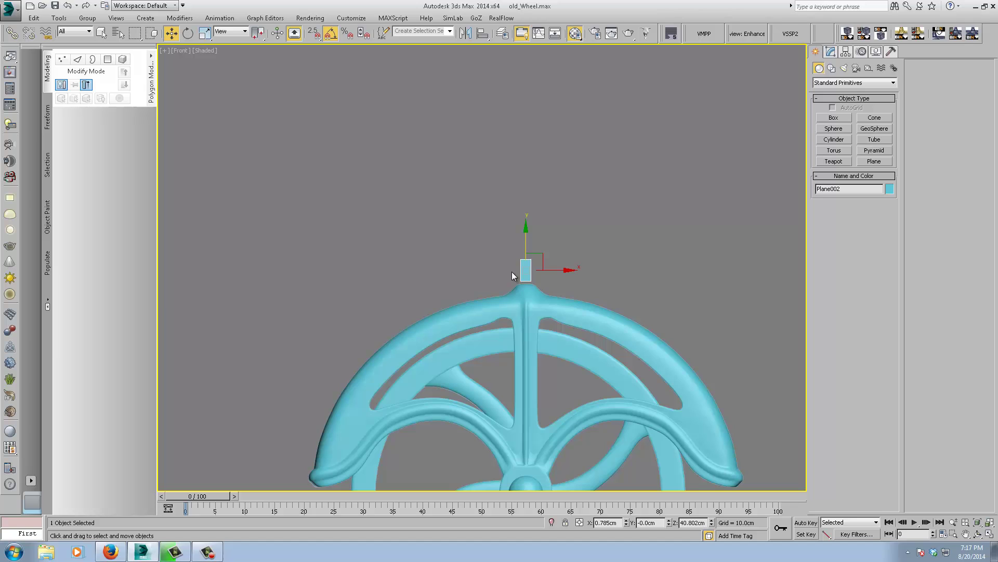
{"action": "right_click", "coordinate": [523, 269]}
{"action": "mouse_move", "coordinate": [569, 367]}
{"action": "left_click", "coordinate": [675, 373]}
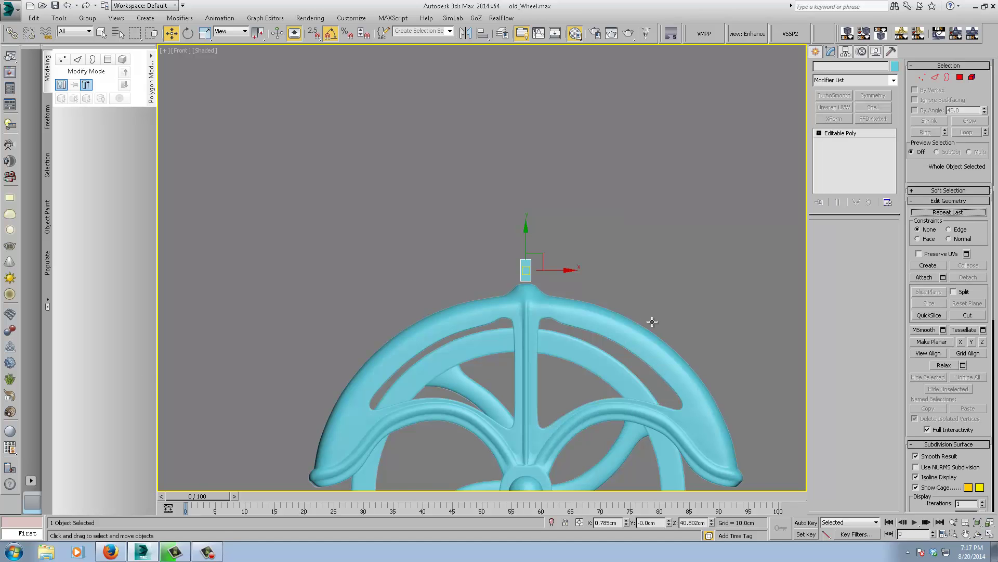
{"action": "scroll", "coordinate": [641, 260], "scroll_direction": "up", "scroll_amount": 4}
{"action": "scroll", "coordinate": [534, 288], "scroll_direction": "down", "scroll_amount": 2}
{"action": "scroll", "coordinate": [286, 479], "scroll_direction": "up", "scroll_amount": 2}
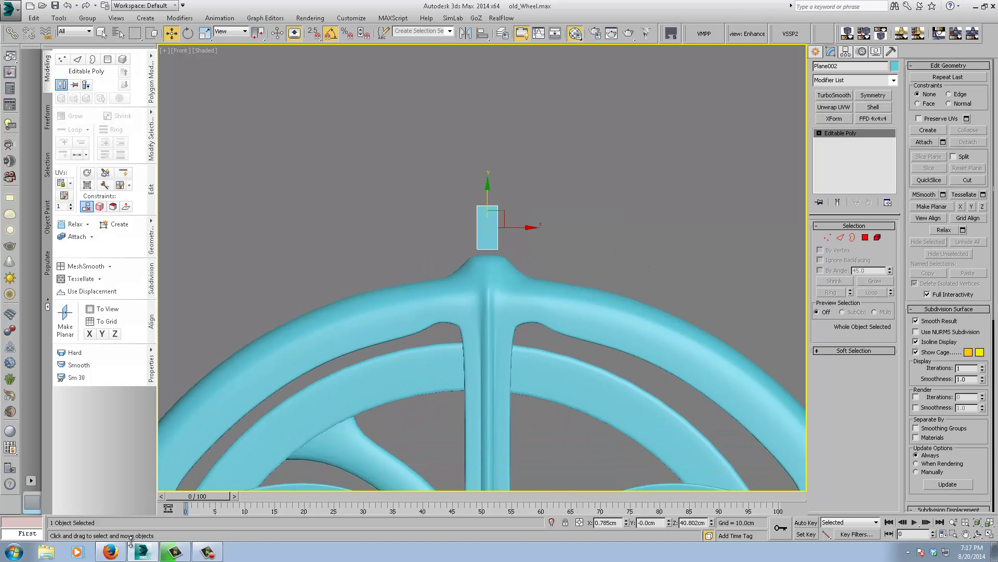
{"action": "left_click", "coordinate": [111, 551]}
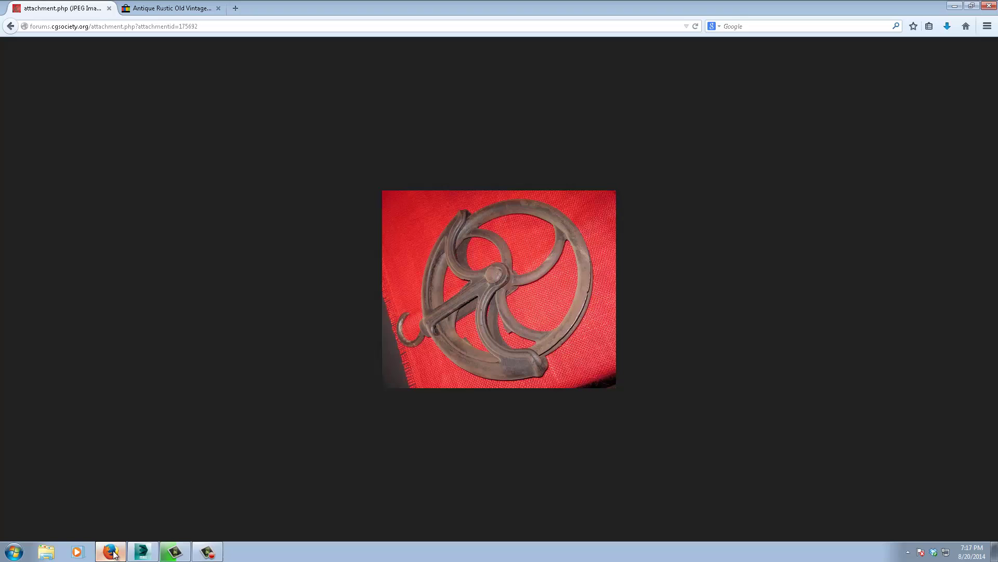
{"action": "mouse_move", "coordinate": [114, 554]}
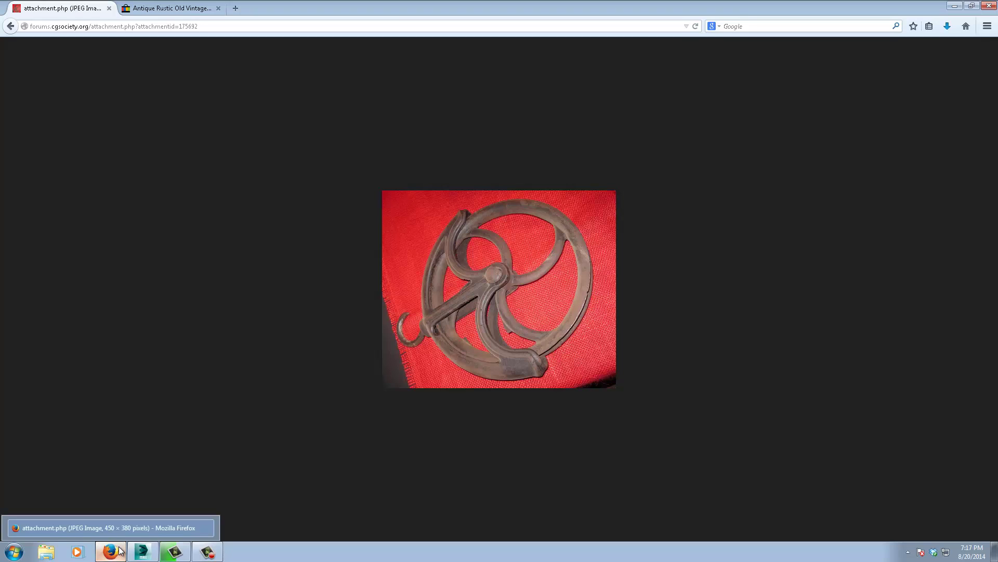
{"action": "left_click", "coordinate": [118, 552]}
{"action": "middle_click_drag", "start_coordinate": [583, 298], "coordinate": [559, 308]}
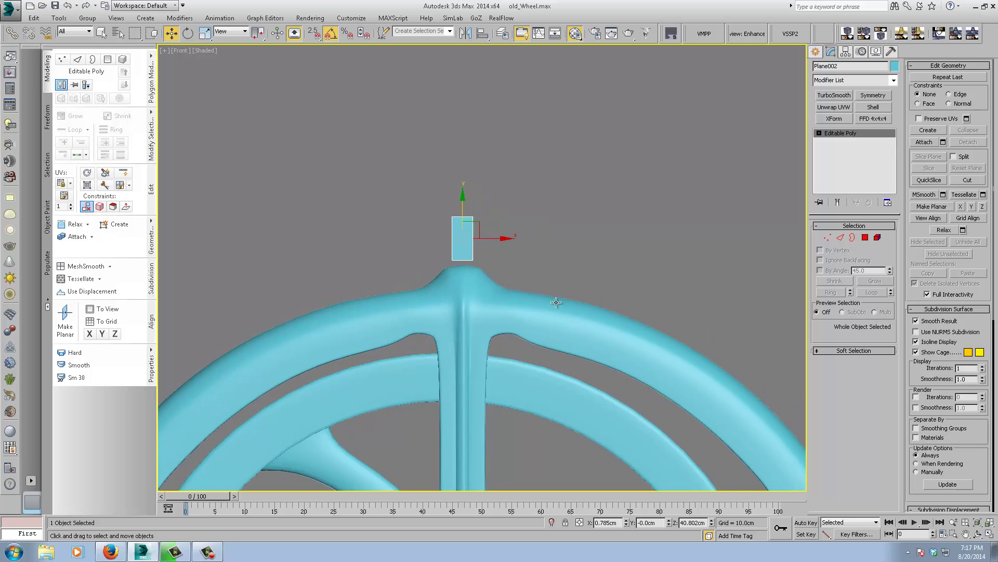
{"action": "left_click", "coordinate": [556, 302]}
- Draw an open hook-shaped Line spline of six segments above the cover's top knob, checking the hook in the Firefox reference photo
{"action": "left_click", "coordinate": [816, 52]}
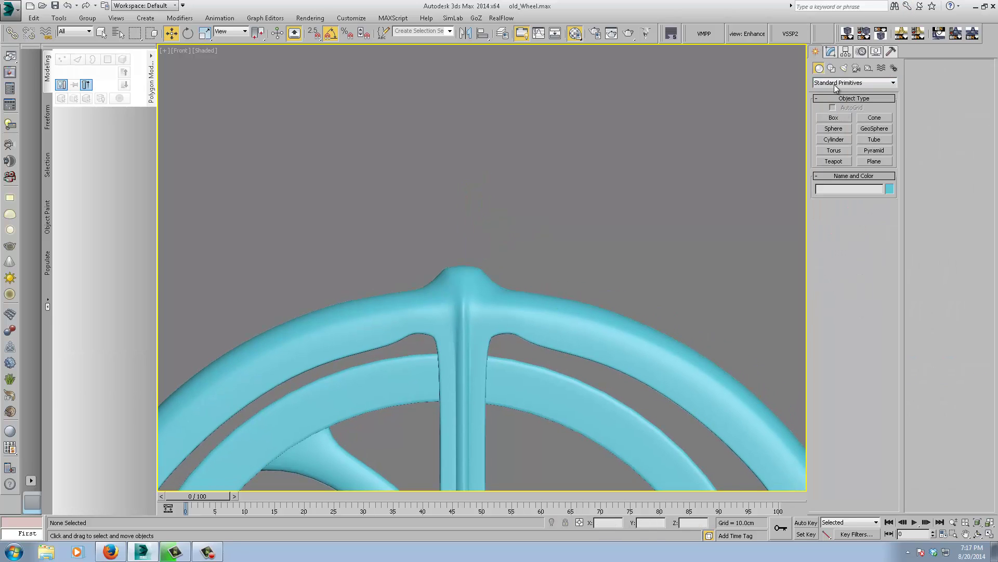
{"action": "left_click", "coordinate": [831, 68]}
{"action": "left_click", "coordinate": [837, 128]}
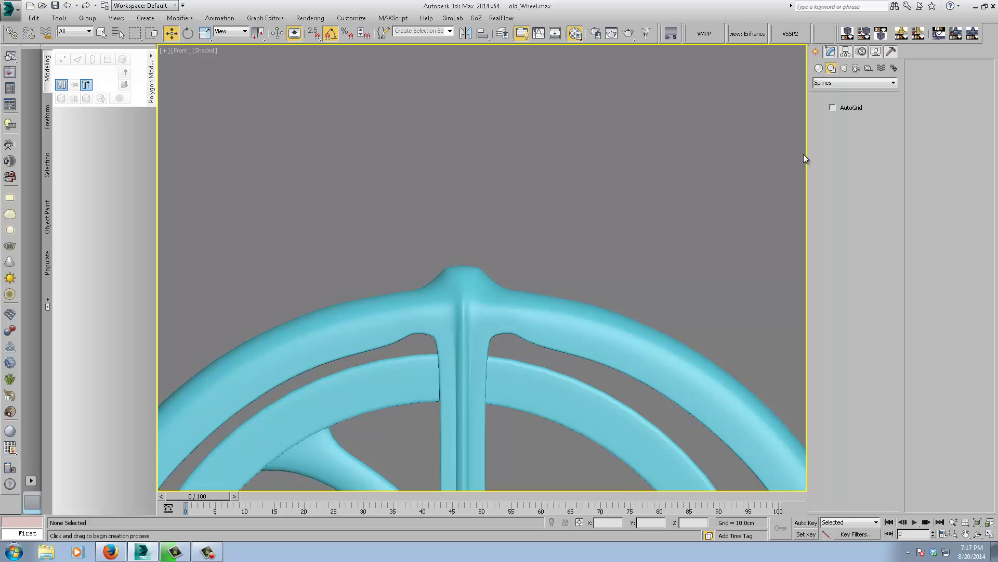
{"action": "scroll", "coordinate": [479, 185], "scroll_direction": "down", "scroll_amount": 2}
{"action": "scroll", "coordinate": [483, 259], "scroll_direction": "down", "scroll_amount": 2}
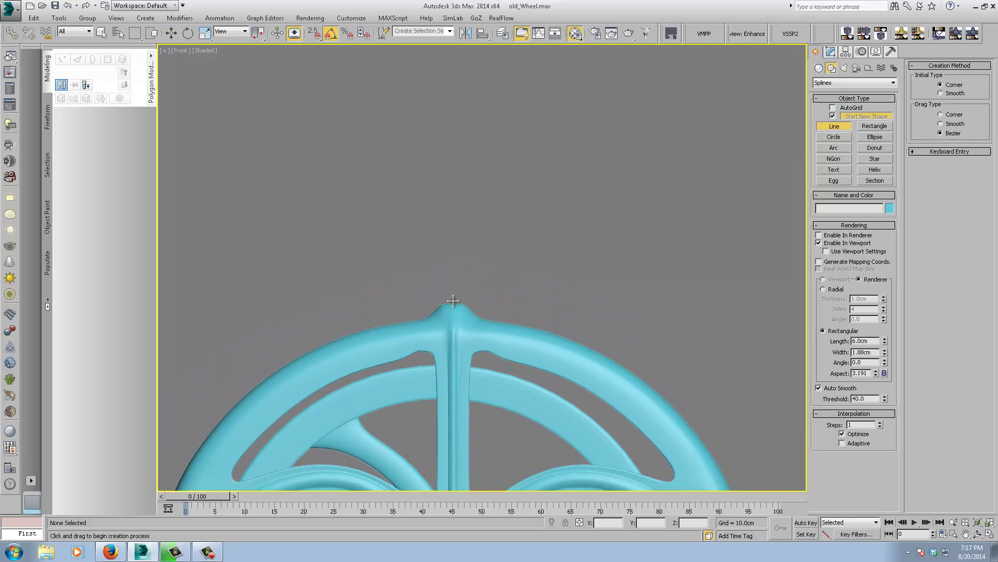
{"action": "left_click", "coordinate": [114, 553]}
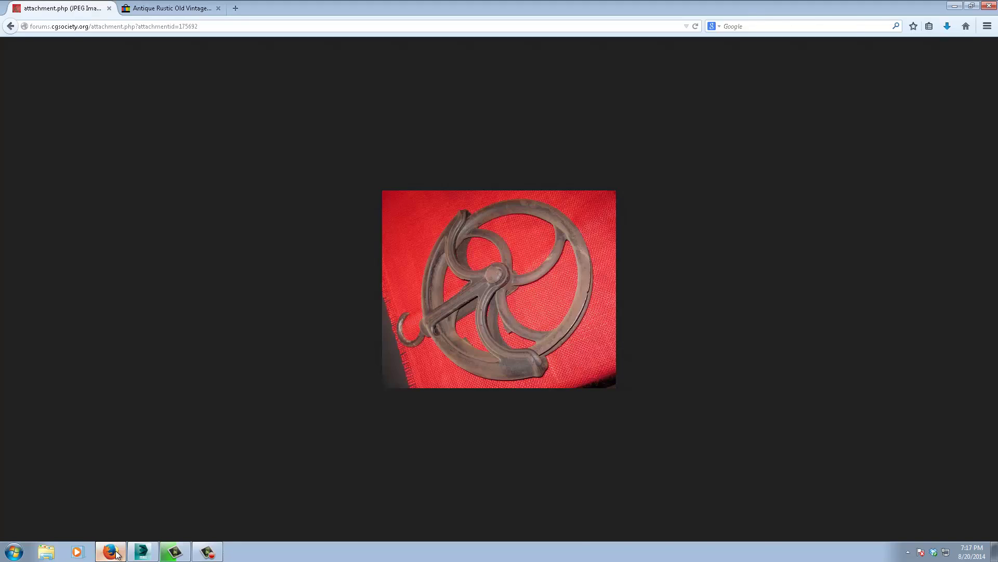
{"action": "left_click", "coordinate": [114, 552]}
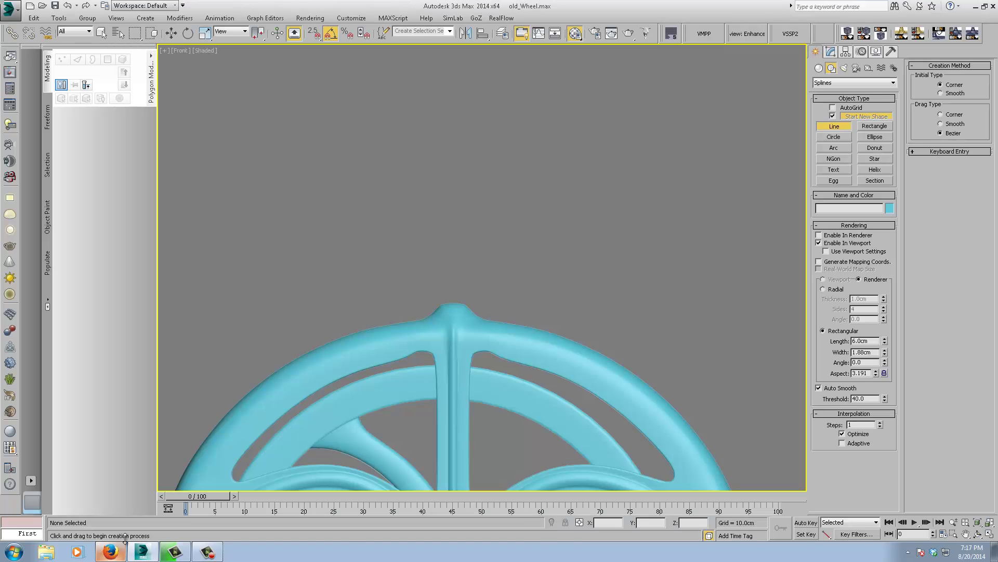
{"action": "left_click", "coordinate": [454, 300]}
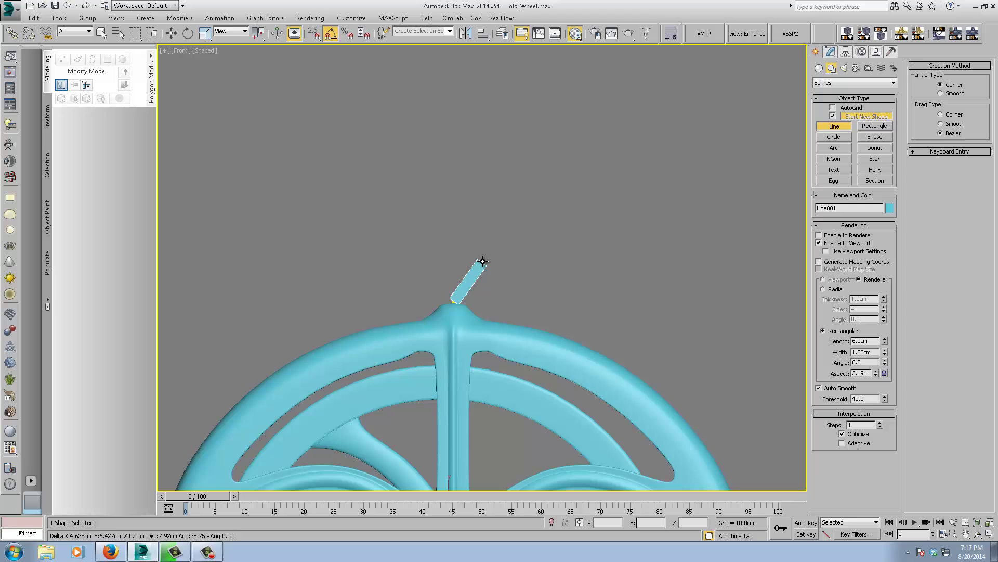
{"action": "left_click", "coordinate": [488, 282]}
{"action": "left_click", "coordinate": [492, 253]}
{"action": "left_click", "coordinate": [468, 221]}
{"action": "left_click", "coordinate": [469, 204]}
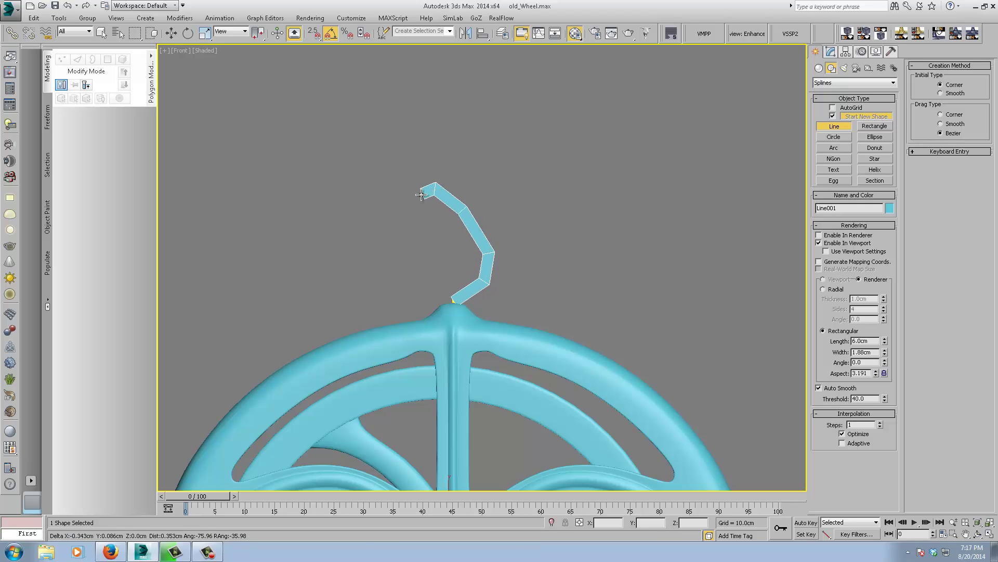
{"action": "left_click", "coordinate": [435, 182]}
{"action": "left_click", "coordinate": [398, 225]}
{"action": "left_click", "coordinate": [393, 258]}
{"action": "right_click", "coordinate": [411, 264]}
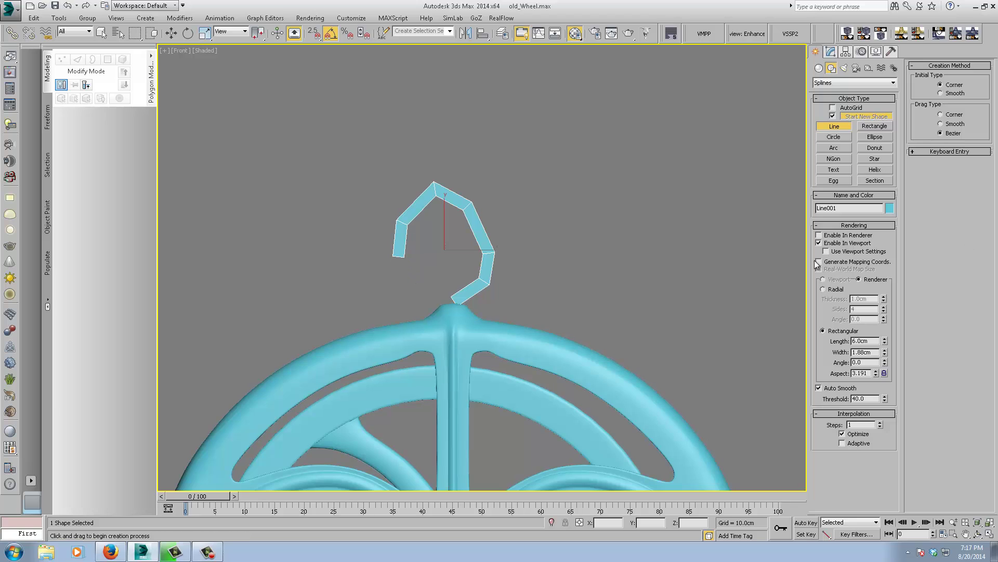
- Disable the hook line's thick viewport rendering, raise its interpolation steps, and finish line creation
{"action": "left_click", "coordinate": [819, 242]}
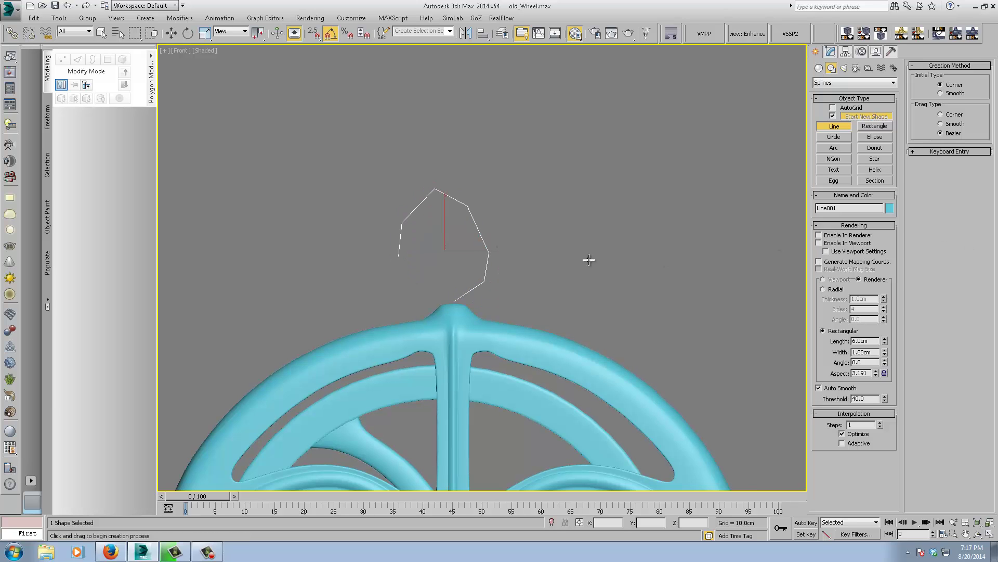
{"action": "scroll", "coordinate": [593, 234], "scroll_direction": "down", "scroll_amount": 3}
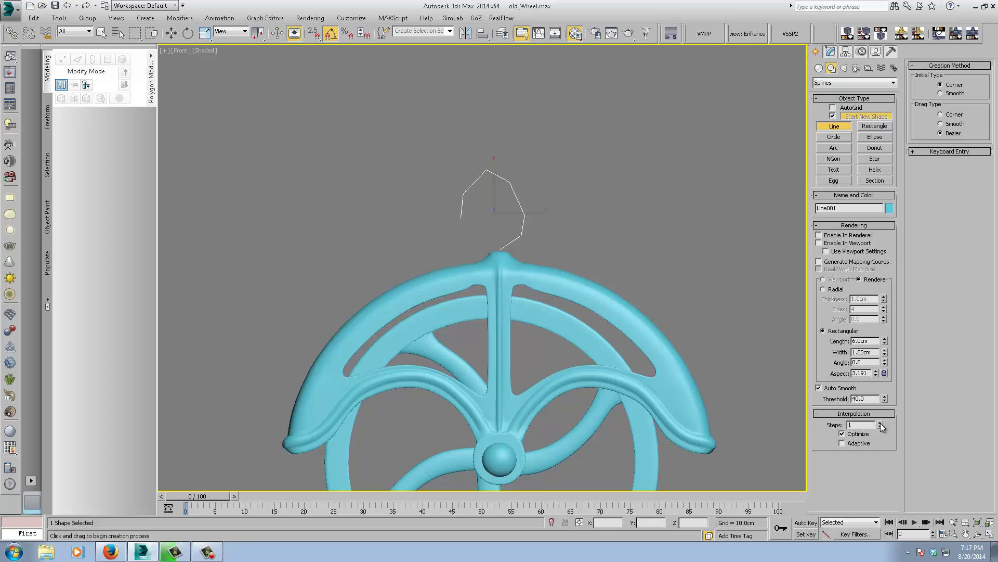
{"action": "left_click", "coordinate": [880, 423]}
{"action": "left_click", "coordinate": [880, 424]}
{"action": "left_click", "coordinate": [881, 423]}
{"action": "right_click", "coordinate": [604, 257]}
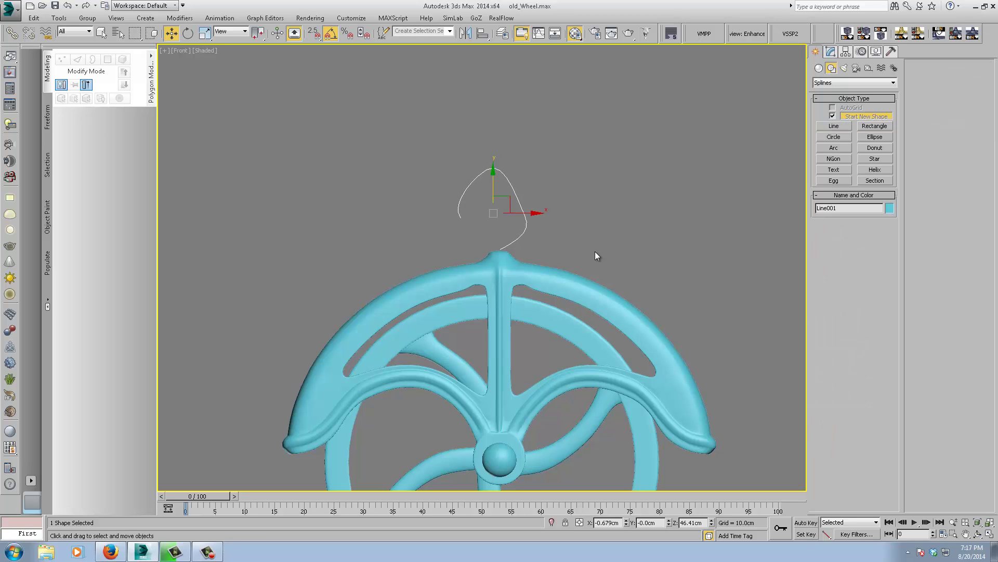
- Edit the hook line's vertices, checking the Firefox reference photo, and raise the vertex on the loop's right side
{"action": "left_click", "coordinate": [830, 52]}
{"action": "left_click", "coordinate": [819, 133]}
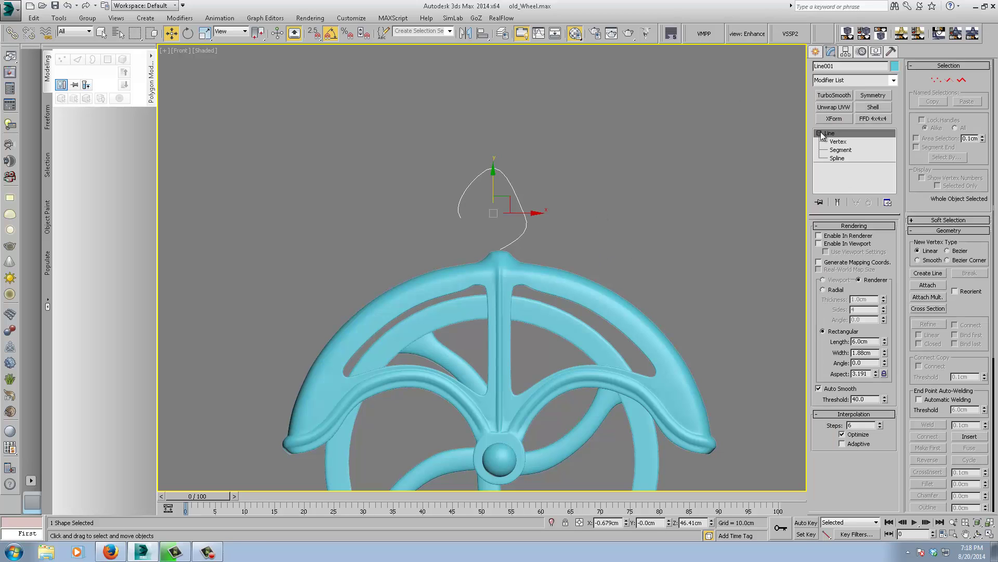
{"action": "left_click", "coordinate": [838, 141]}
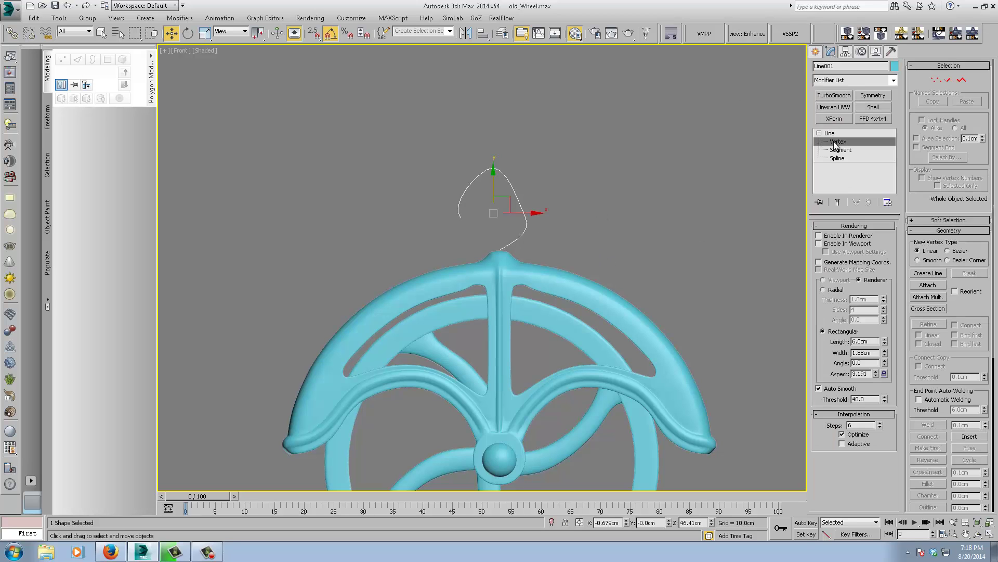
{"action": "left_click", "coordinate": [112, 554]}
{"action": "left_click", "coordinate": [112, 554]}
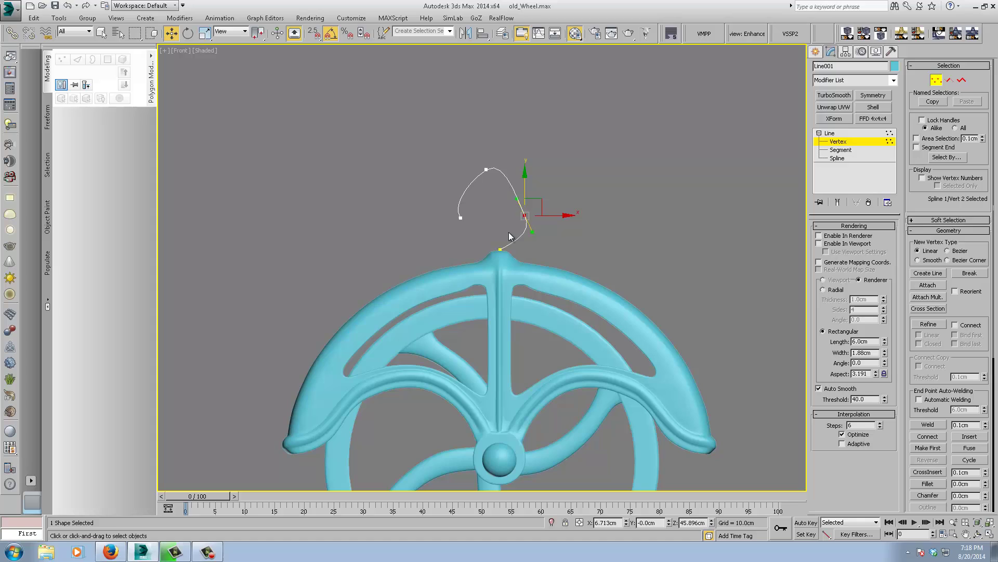
{"action": "left_click_drag", "start_coordinate": [532, 230], "coordinate": [536, 206]}
- Round the hook's upper arc by adjusting the Bezier handles of the top and right-side vertices and raising the top vertex
{"action": "left_click", "coordinate": [485, 170]}
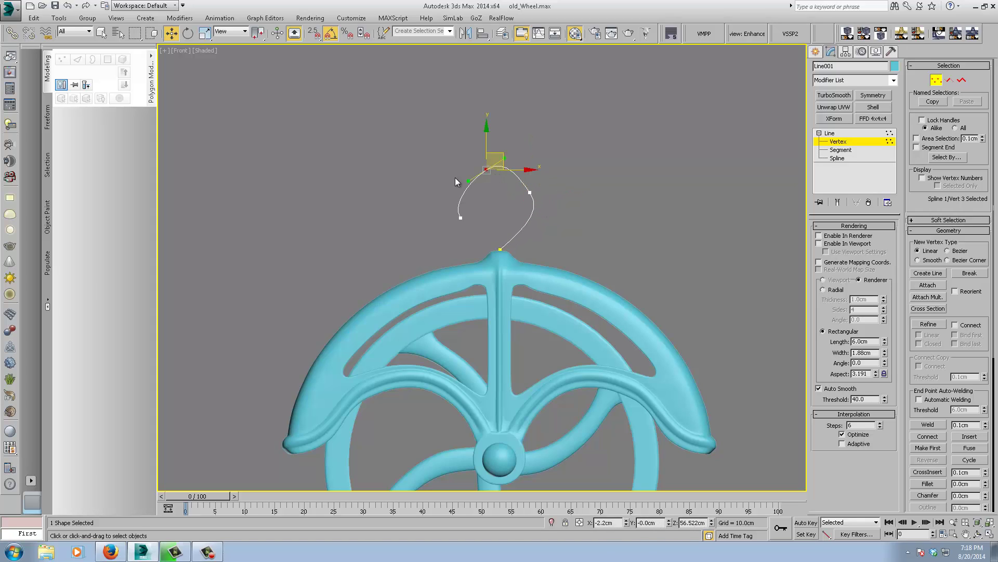
{"action": "left_click_drag", "start_coordinate": [468, 181], "coordinate": [458, 176]}
{"action": "left_click", "coordinate": [533, 185]}
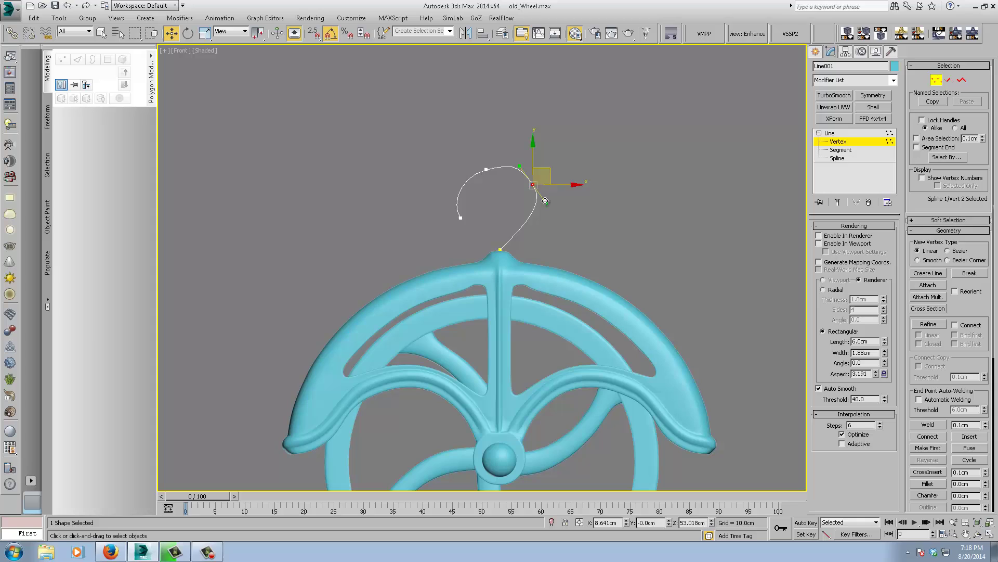
{"action": "left_click_drag", "start_coordinate": [545, 203], "coordinate": [545, 202]}
{"action": "left_click_drag", "start_coordinate": [522, 167], "coordinate": [547, 166]}
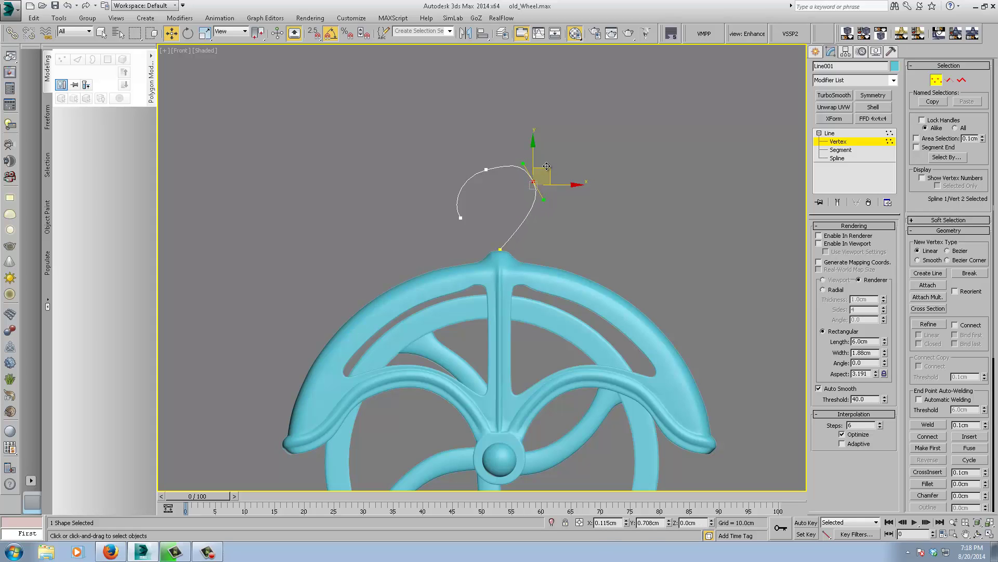
{"action": "left_click", "coordinate": [485, 168]}
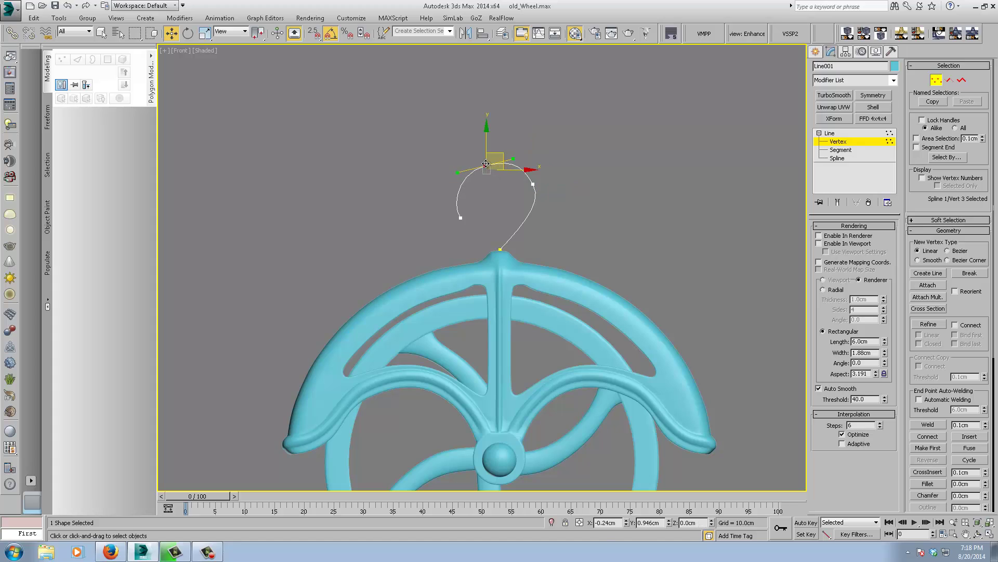
{"action": "left_click_drag", "start_coordinate": [486, 163], "coordinate": [486, 158]}
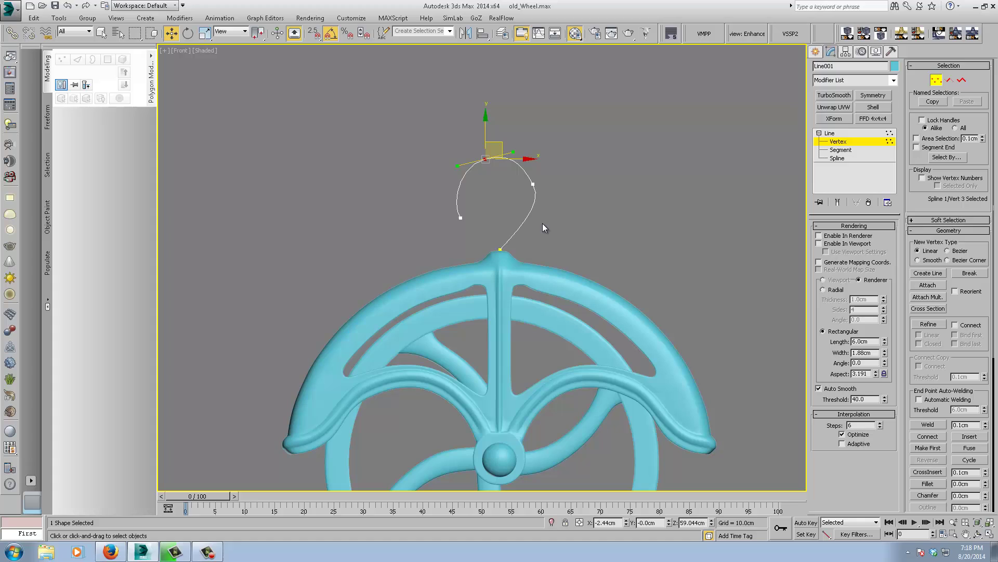
- Refine the hook line with an extra vertex on its lower neck and move it inward above the cover's knob
{"action": "left_click", "coordinate": [928, 324]}
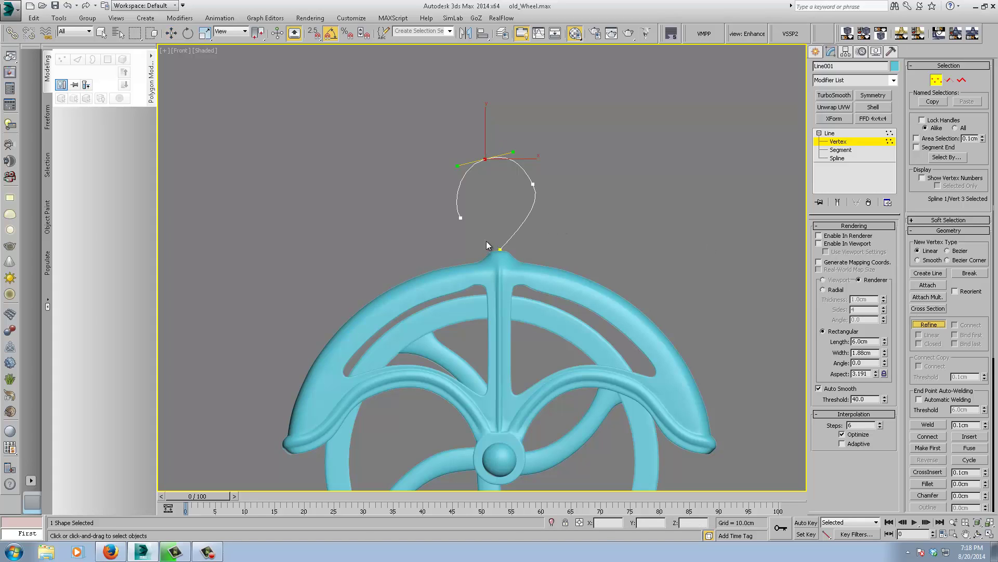
{"action": "right_click", "coordinate": [521, 231]}
{"action": "left_click", "coordinate": [520, 224]}
{"action": "left_click_drag", "start_coordinate": [562, 224], "coordinate": [528, 223]}
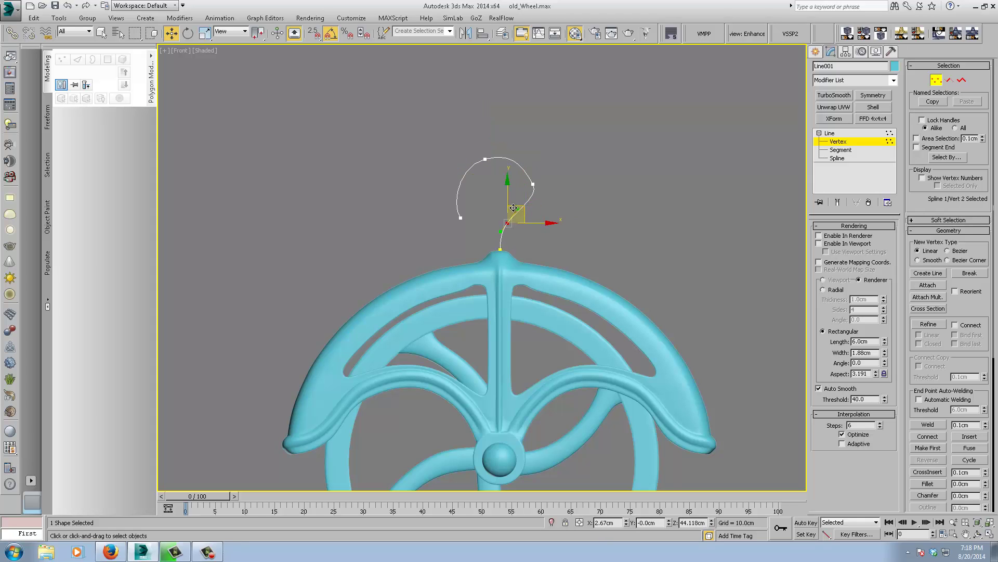
- Raise and widen the hook's loop by repositioning its upper vertices and nudging the lower neck vertex inward
{"action": "left_click", "coordinate": [533, 178]}
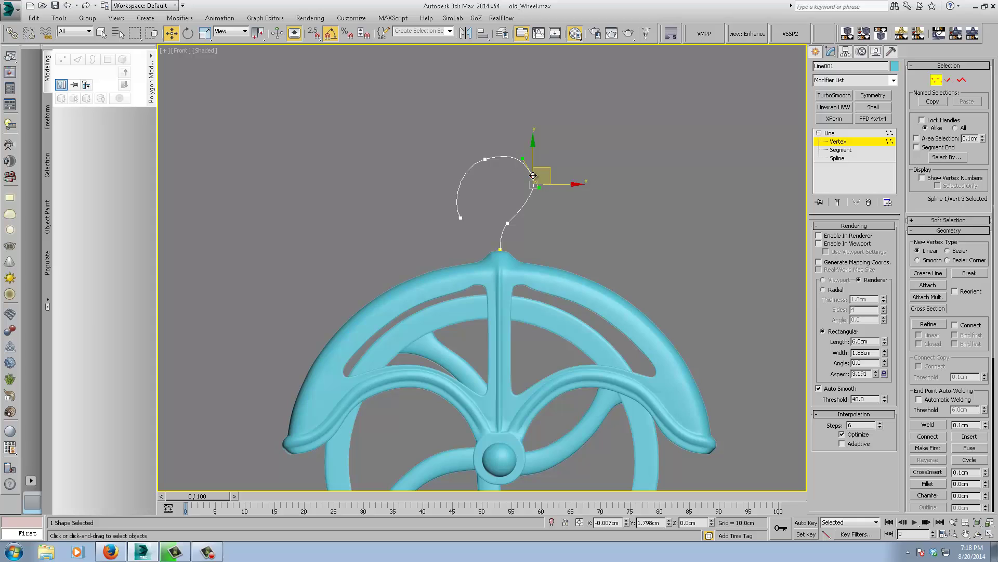
{"action": "left_click_drag", "start_coordinate": [540, 188], "coordinate": [546, 193]}
{"action": "left_click_drag", "start_coordinate": [487, 159], "coordinate": [542, 179]}
{"action": "left_click", "coordinate": [533, 177]}
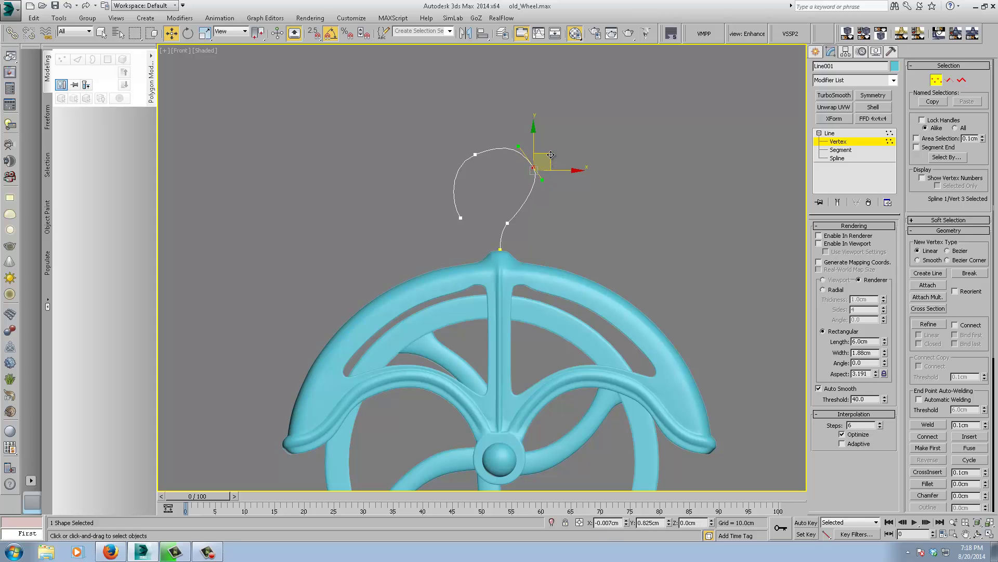
{"action": "left_click", "coordinate": [507, 224]}
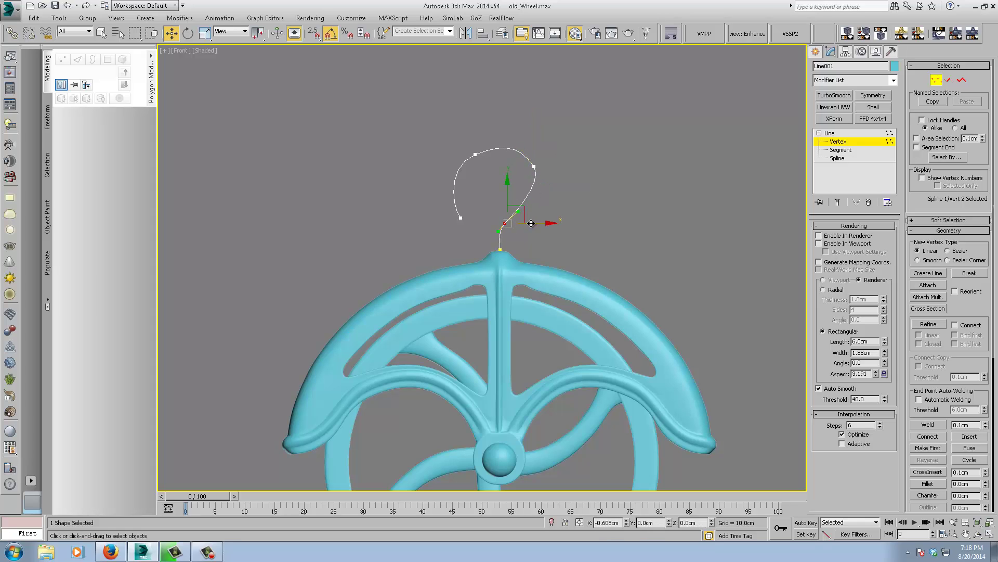
{"action": "left_click", "coordinate": [536, 165]}
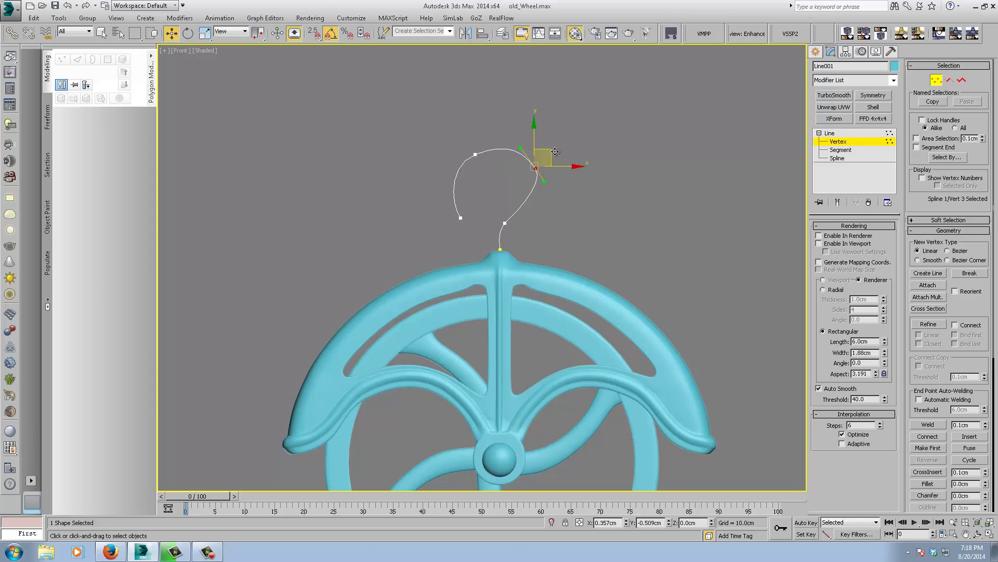
- Raise the hook's open tip slightly and reposition the vertex on the loop's right side
{"action": "left_click", "coordinate": [461, 217]}
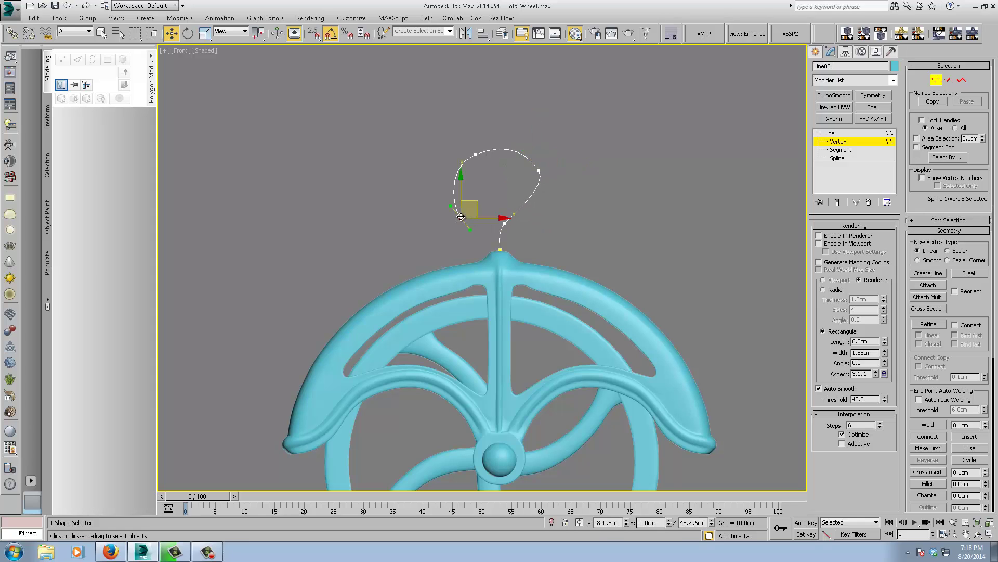
{"action": "left_click_drag", "start_coordinate": [478, 201], "coordinate": [474, 189]}
{"action": "left_click", "coordinate": [539, 171]}
{"action": "left_click_drag", "start_coordinate": [564, 170], "coordinate": [512, 147]}
- Rotate the loop's right-side vertex to smooth the bend into the neck, then deselect it
{"action": "right_click", "coordinate": [534, 186]}
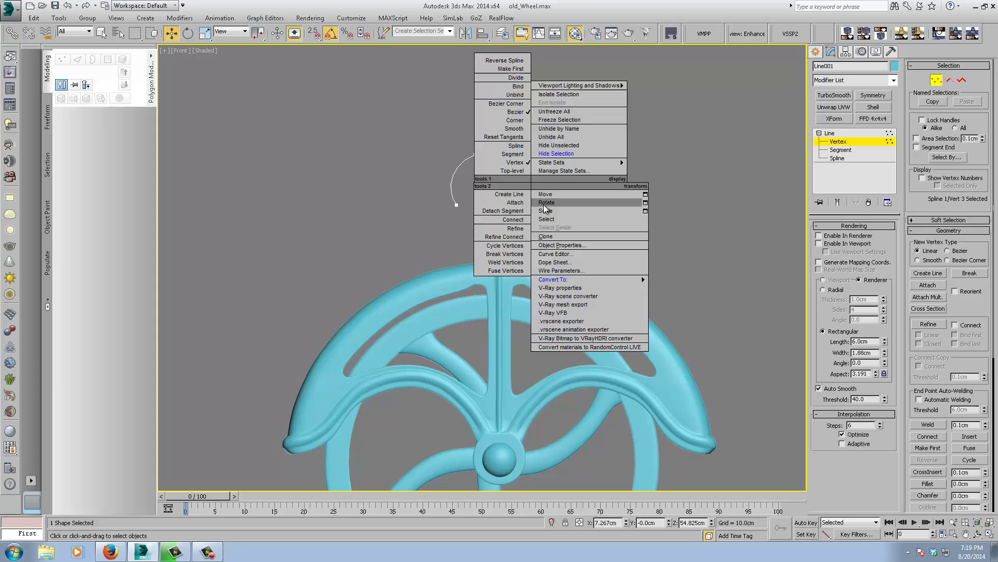
{"action": "left_click", "coordinate": [553, 197]}
{"action": "mouse_move", "coordinate": [562, 153]}
{"action": "left_mouse_down"}
{"action": "mouse_move", "coordinate": [554, 147]}
{"action": "mouse_move", "coordinate": [571, 154]}
{"action": "left_mouse_up"}
{"action": "left_click", "coordinate": [663, 222]}
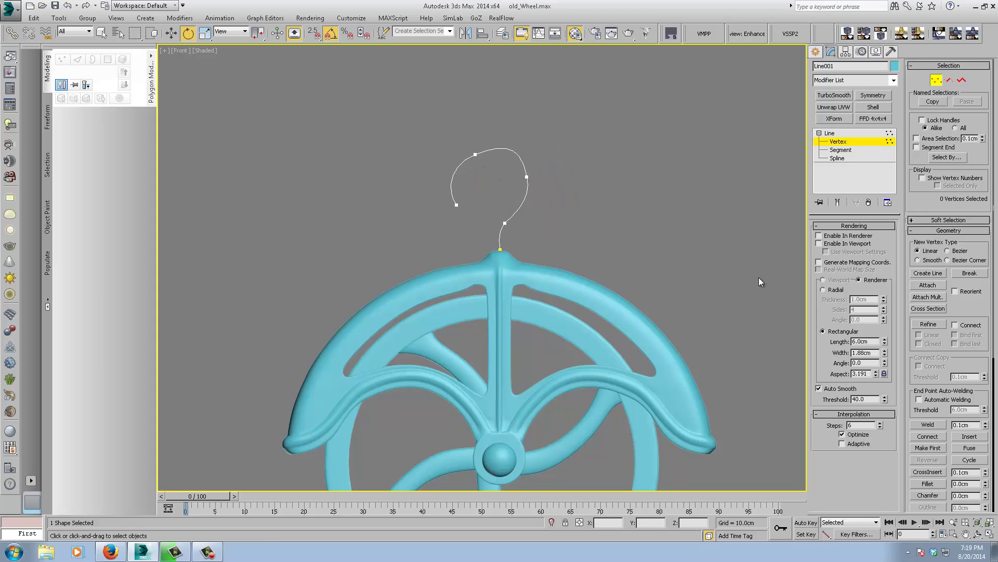
- Enable the hook line's viewport rendering with a radial section of 2.24 cm thickness and 8 sides
{"action": "left_click", "coordinate": [818, 243]}
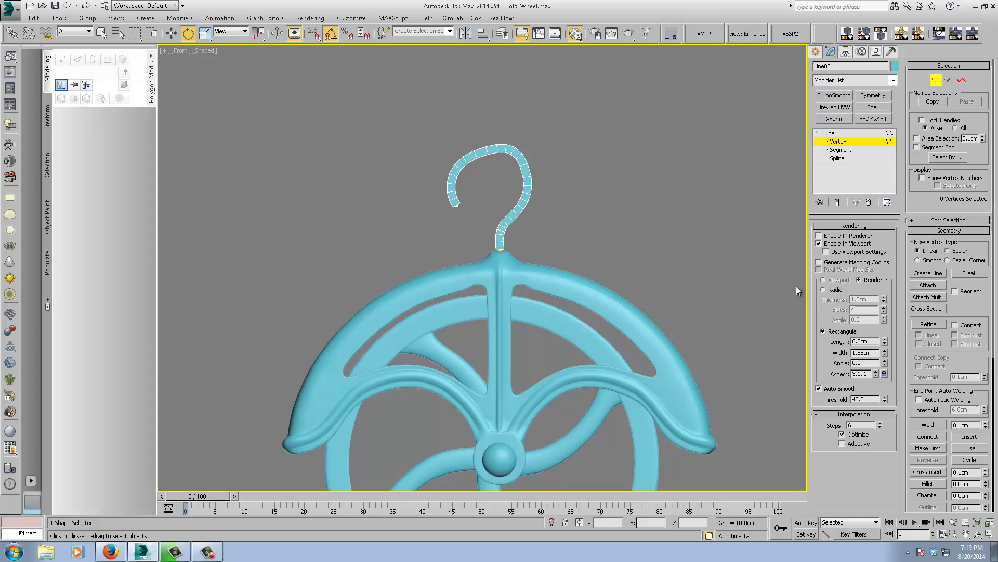
{"action": "left_click", "coordinate": [823, 290]}
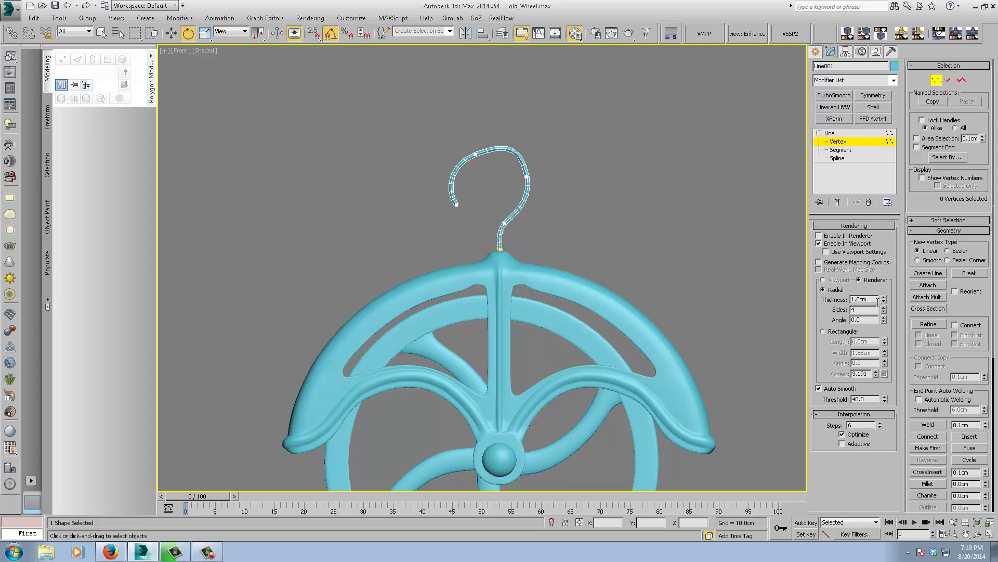
{"action": "left_click_drag", "start_coordinate": [884, 299], "coordinate": [884, 240]}
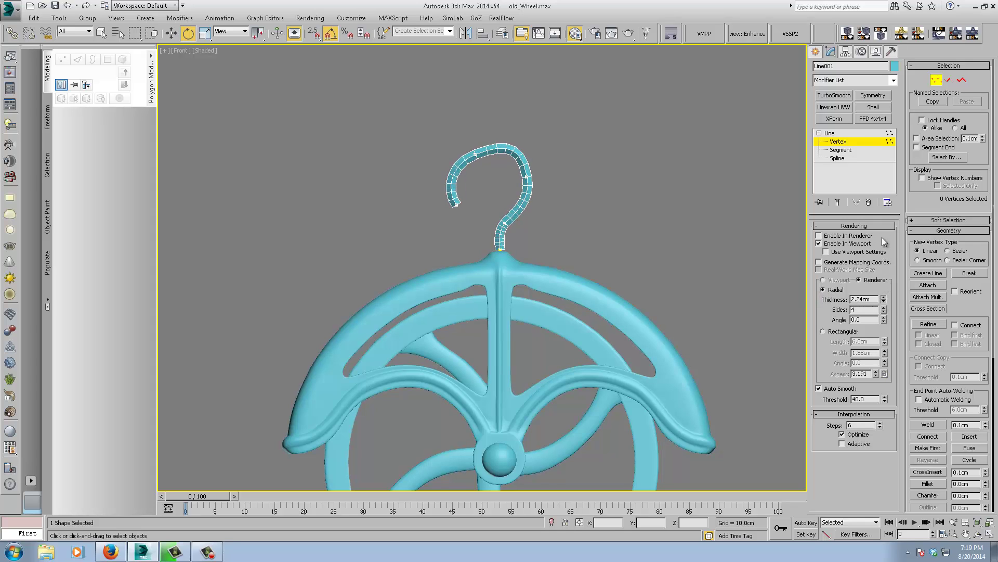
{"action": "left_click", "coordinate": [883, 308]}
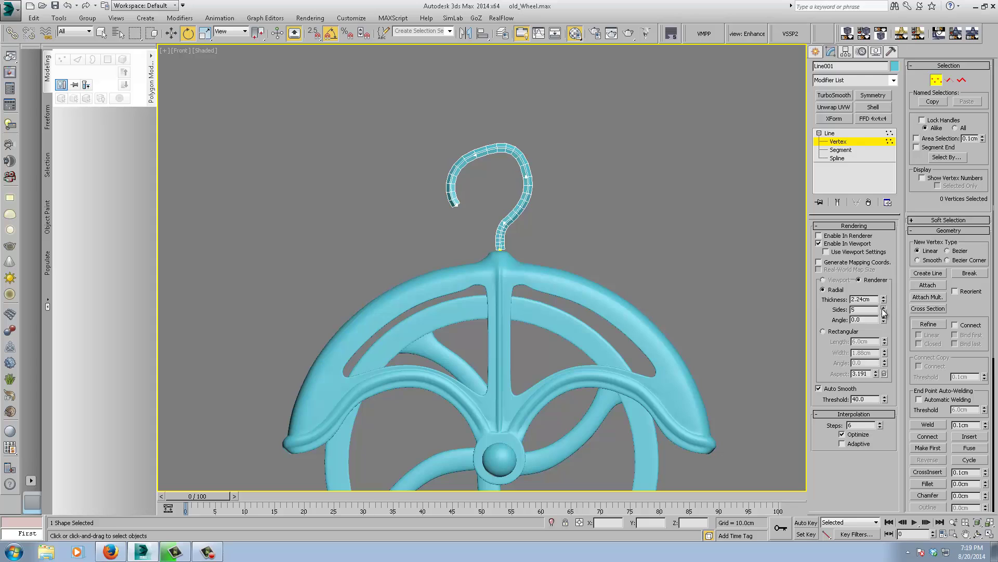
{"action": "left_click", "coordinate": [883, 308]}
{"action": "left_click", "coordinate": [882, 307]}
{"action": "left_click", "coordinate": [883, 308]}
{"action": "middle_click_drag", "start_coordinate": [564, 192], "coordinate": [496, 192]}
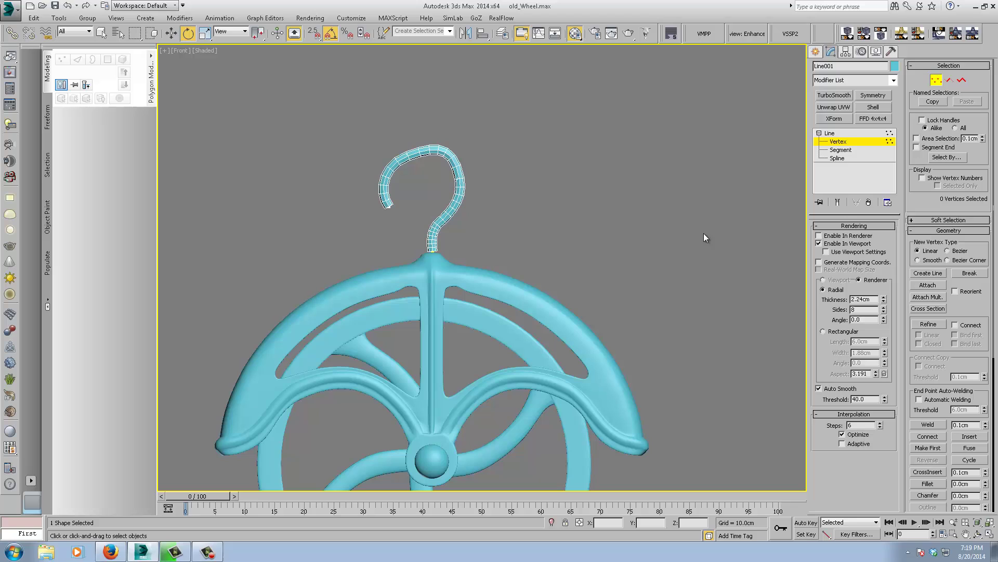
- Move the hook's upper-left vertex slightly upward and adjust its Bezier handle to smooth the top arc
{"action": "left_click_drag", "start_coordinate": [394, 143], "coordinate": [417, 171]}
{"action": "right_click", "coordinate": [436, 128]}
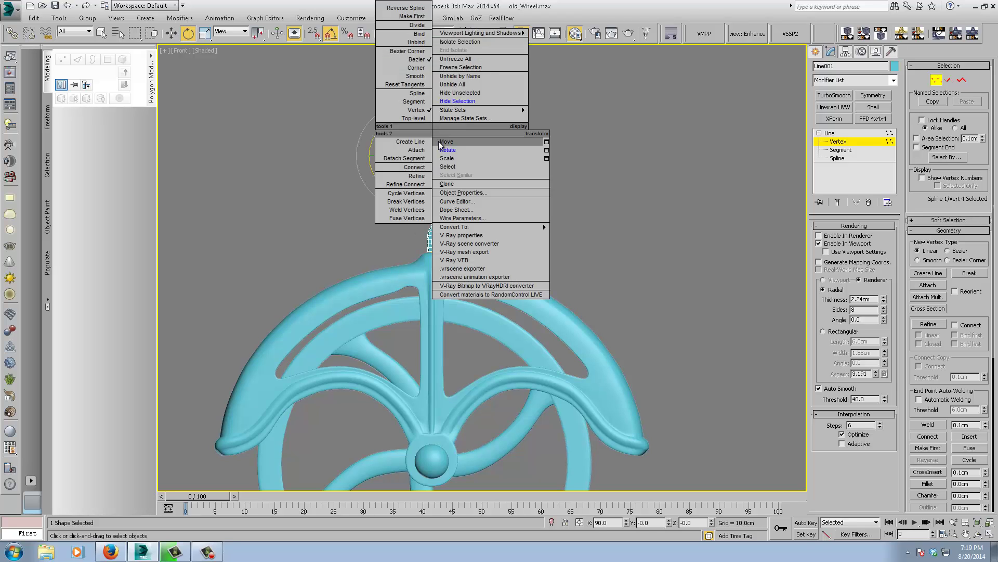
{"action": "left_click", "coordinate": [444, 140]}
{"action": "left_click_drag", "start_coordinate": [405, 125], "coordinate": [406, 121]}
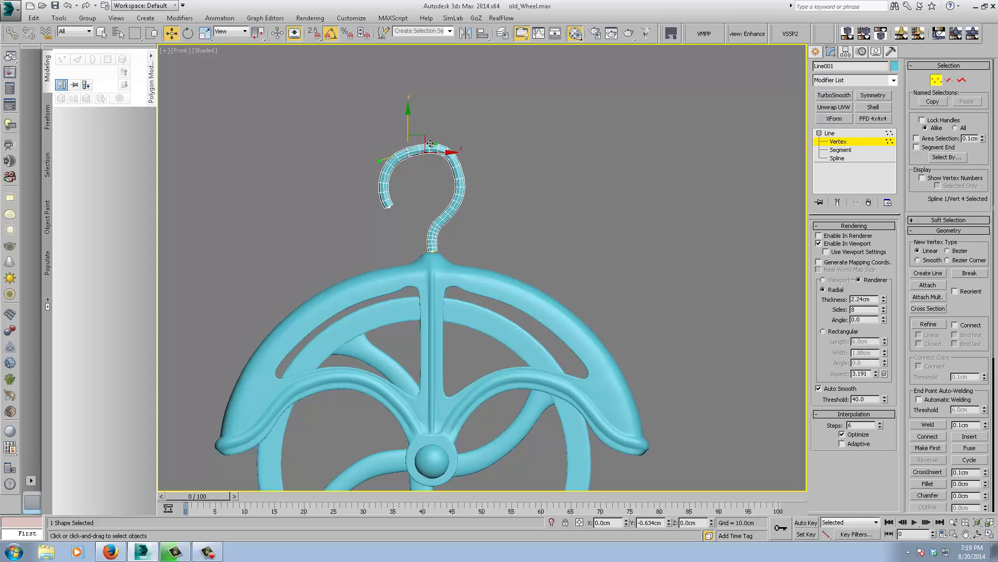
{"action": "left_click_drag", "start_coordinate": [380, 161], "coordinate": [384, 160]}
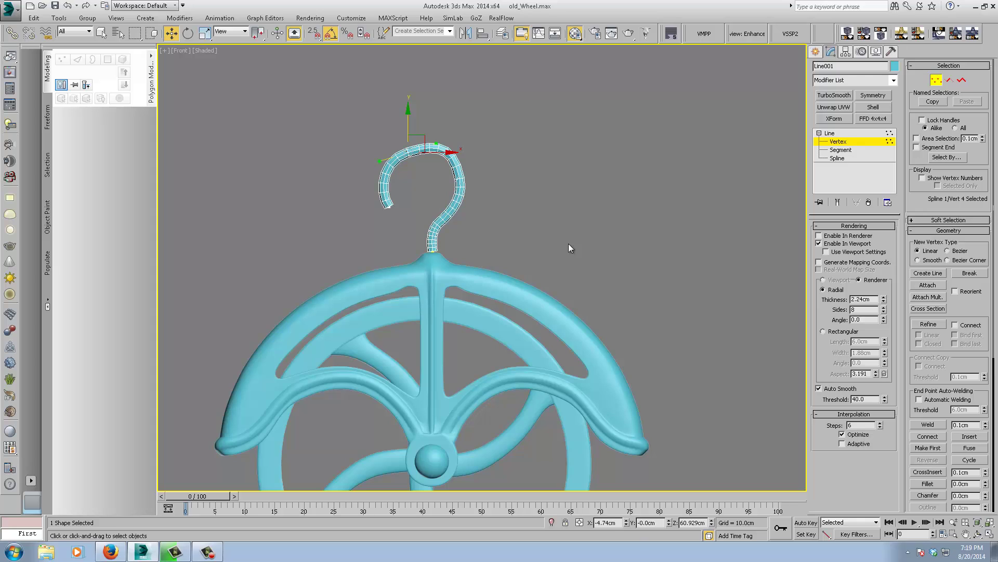
- Reduce the hook line's interpolation steps to 1
{"action": "left_click", "coordinate": [881, 427]}
{"action": "left_click", "coordinate": [881, 428]}
{"action": "left_click", "coordinate": [881, 427]}
{"action": "left_click", "coordinate": [880, 428]}
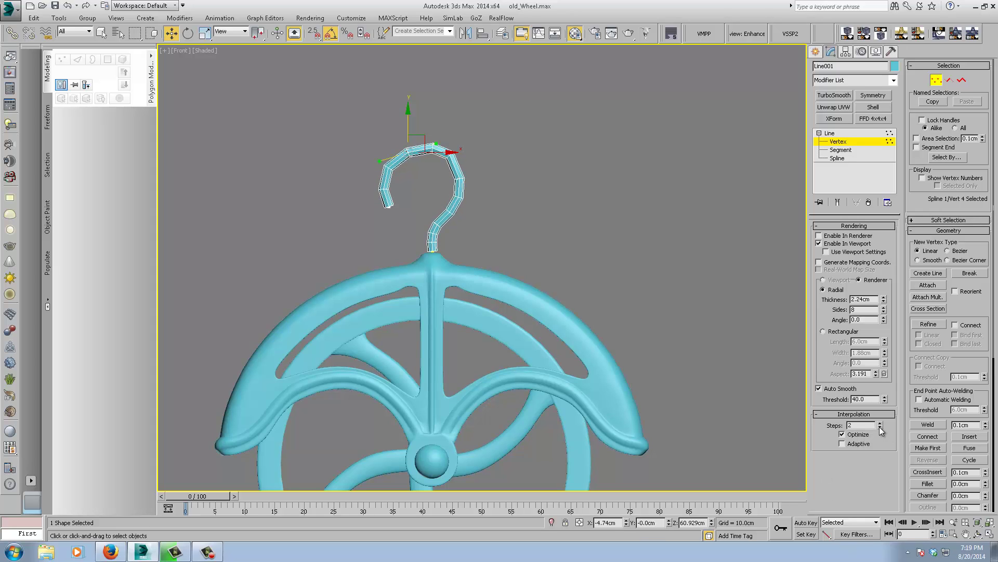
{"action": "left_click", "coordinate": [881, 427]}
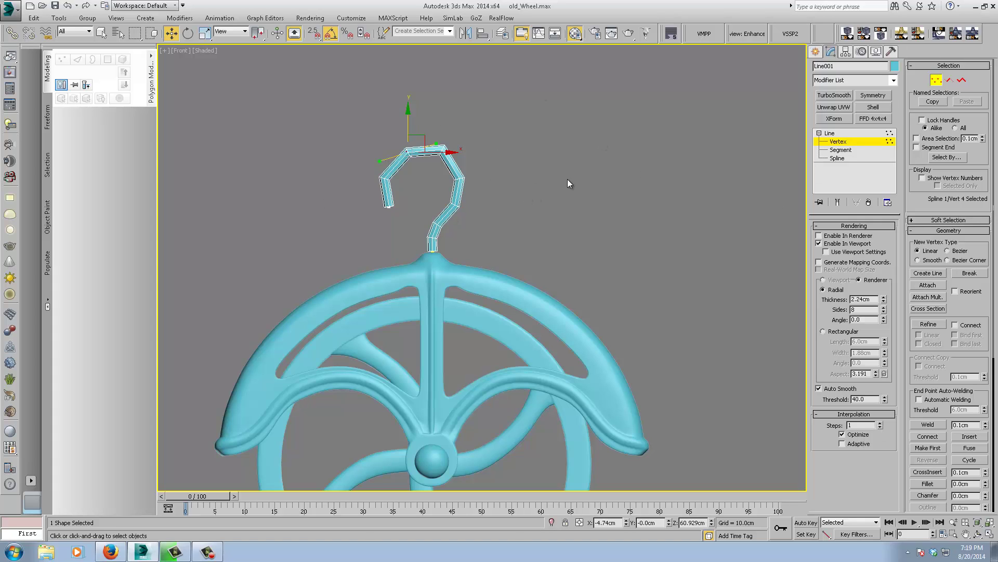
- Return to the hook line's top level and convert it to an Editable Poly
{"action": "left_click", "coordinate": [830, 133]}
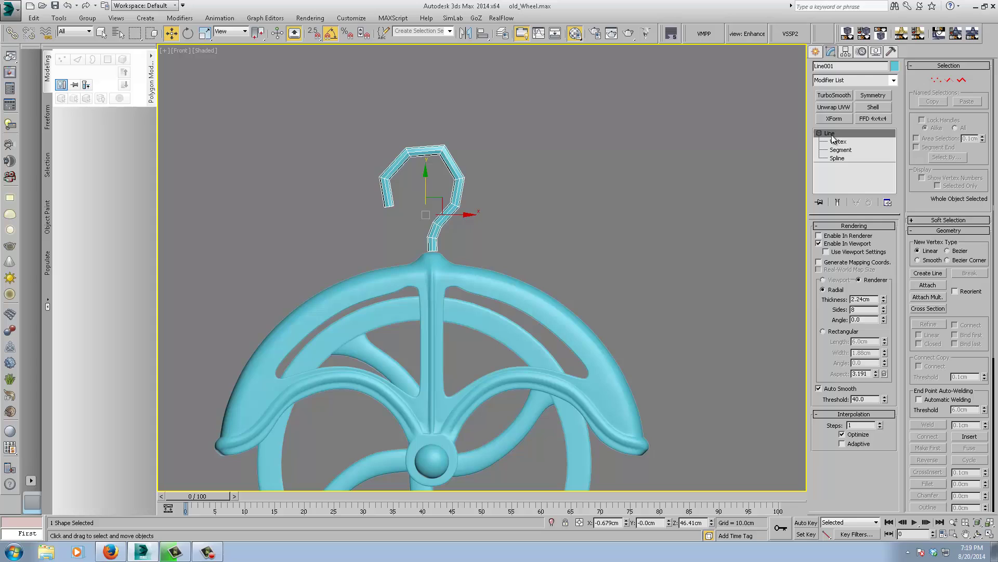
{"action": "right_click", "coordinate": [456, 189]}
{"action": "mouse_move", "coordinate": [487, 283]}
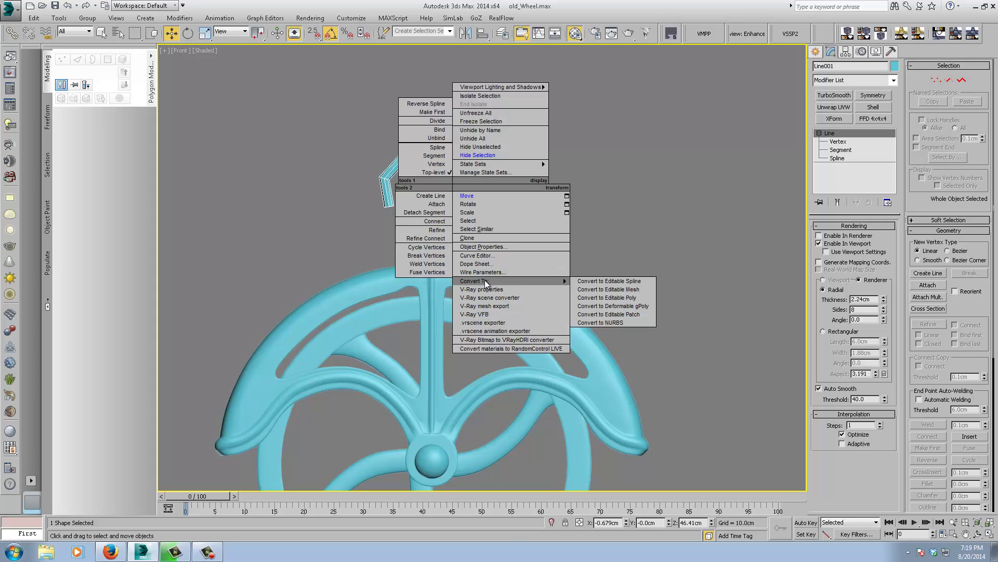
{"action": "left_click", "coordinate": [298, 175]}
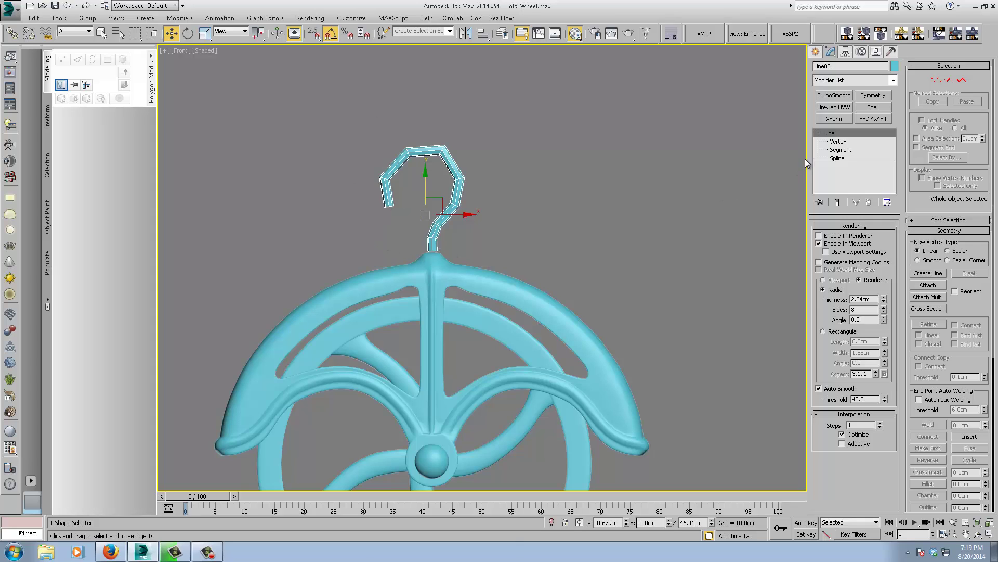
{"action": "right_click", "coordinate": [452, 166]}
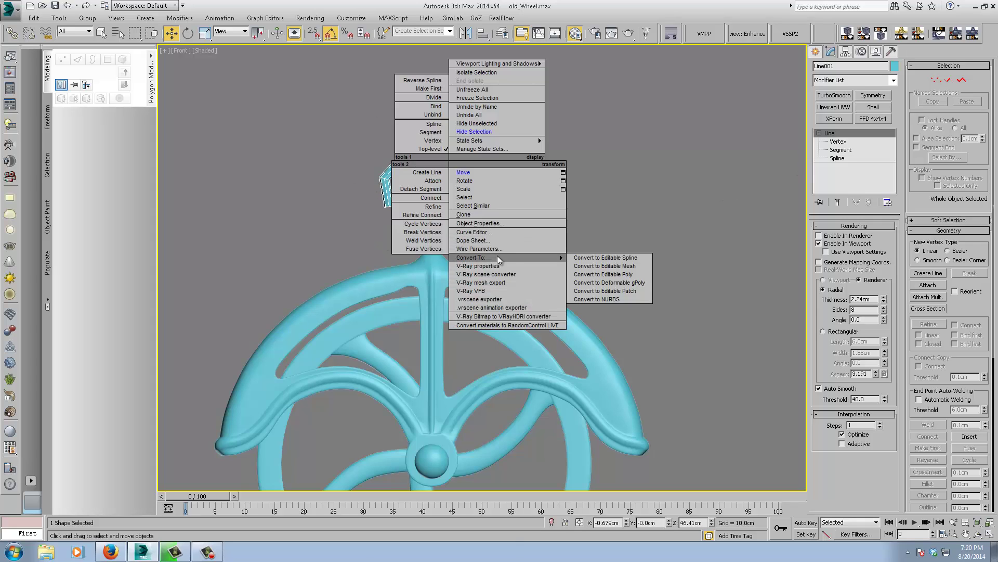
{"action": "mouse_move", "coordinate": [567, 255]}
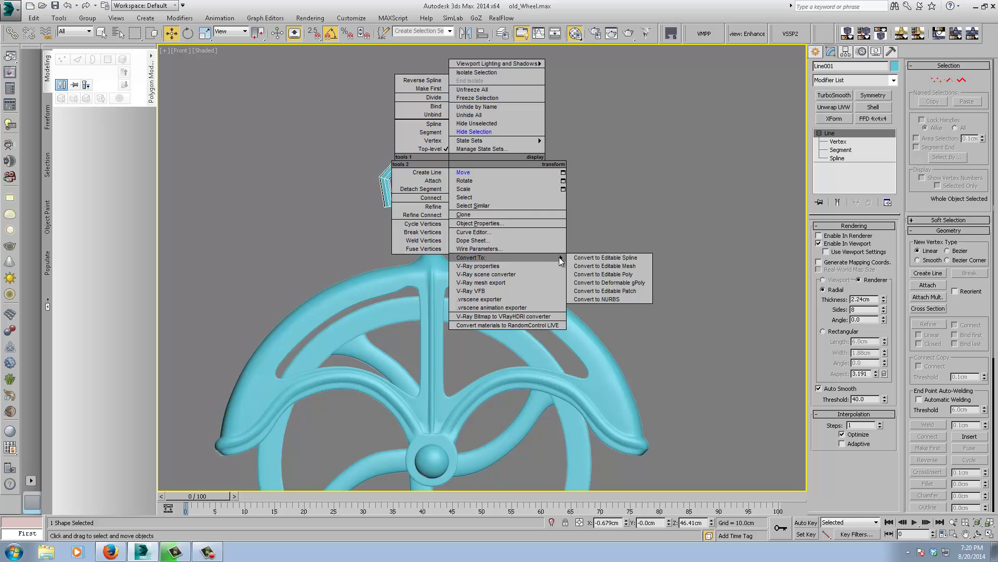
{"action": "left_click", "coordinate": [585, 272]}
- Select the three lowest vertex rings of the hook's neck and scale them up to thicken it above the knob
{"action": "left_click", "coordinate": [827, 238]}
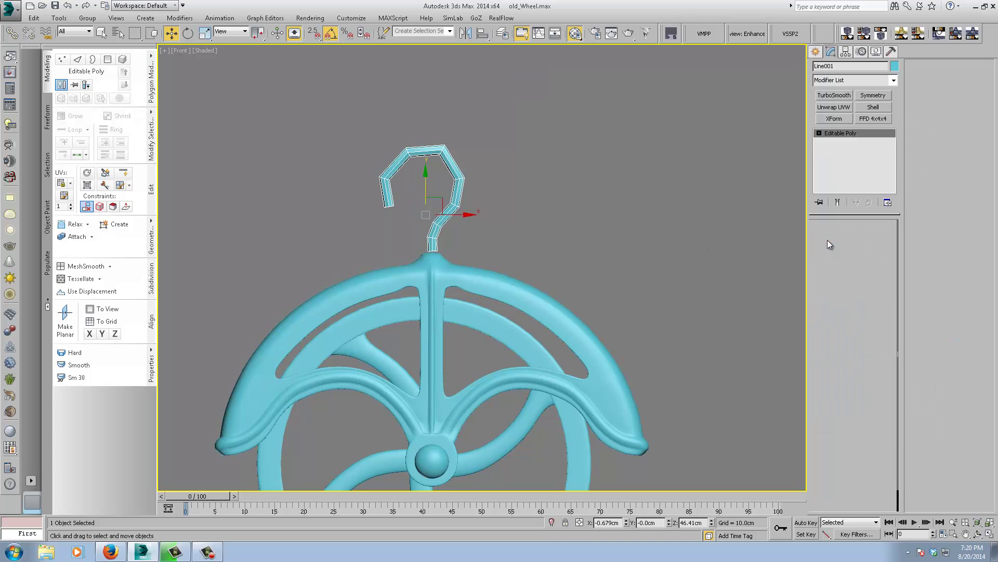
{"action": "left_click_drag", "start_coordinate": [452, 257], "coordinate": [453, 216]}
{"action": "right_click", "coordinate": [448, 214]}
{"action": "left_click", "coordinate": [458, 243]}
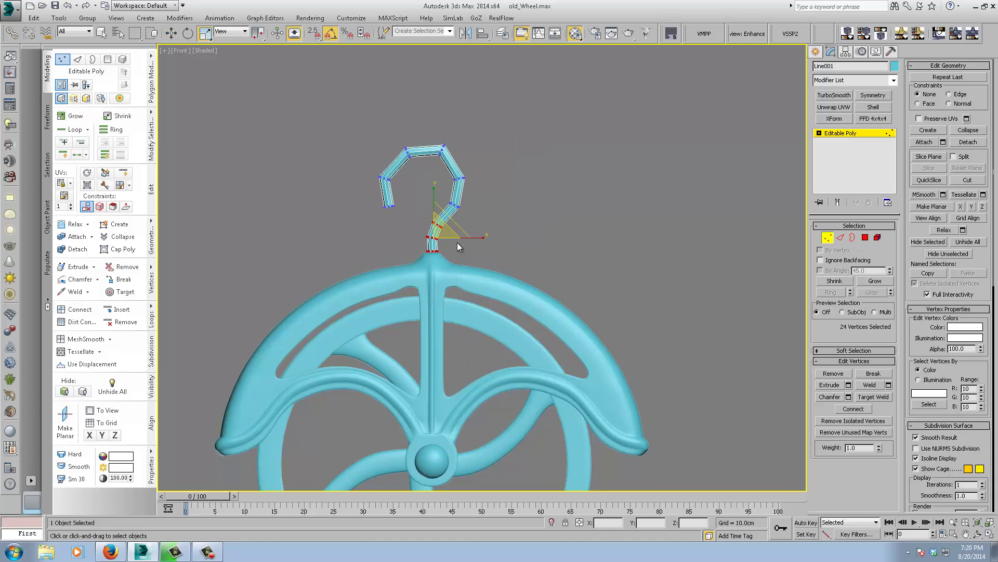
{"action": "left_click_drag", "start_coordinate": [439, 236], "coordinate": [467, 213]}
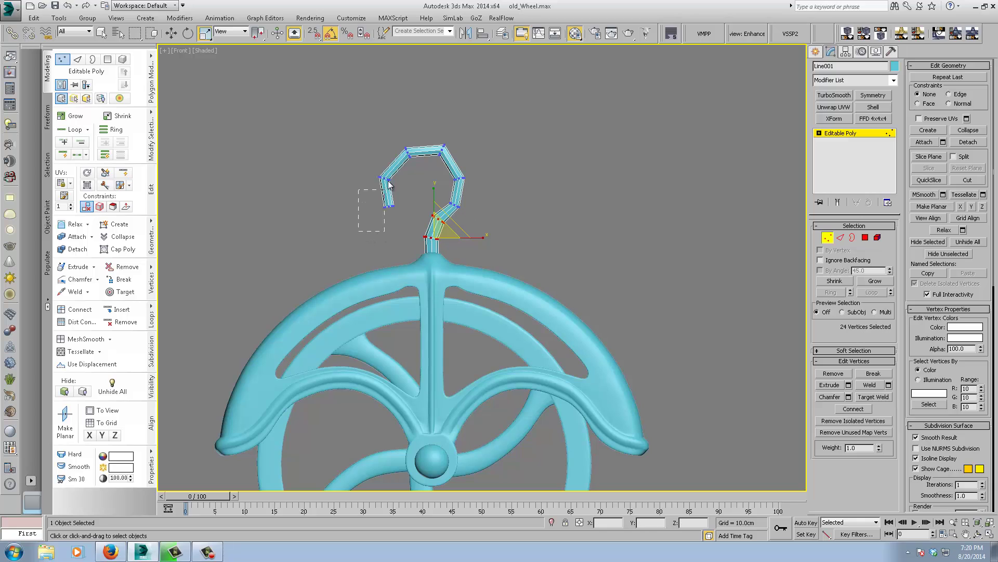
- Scale the hook's tip vertex ring down to taper the end, and slightly resize the ring where the bend meets the neck
{"action": "left_click_drag", "start_coordinate": [388, 181], "coordinate": [385, 263]}
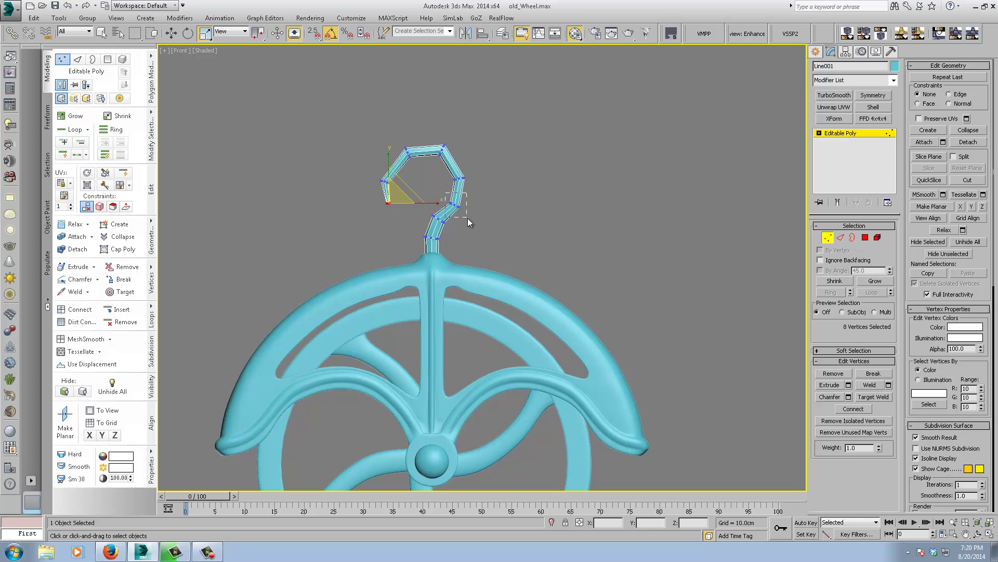
{"action": "left_click_drag", "start_coordinate": [467, 217], "coordinate": [468, 215]}
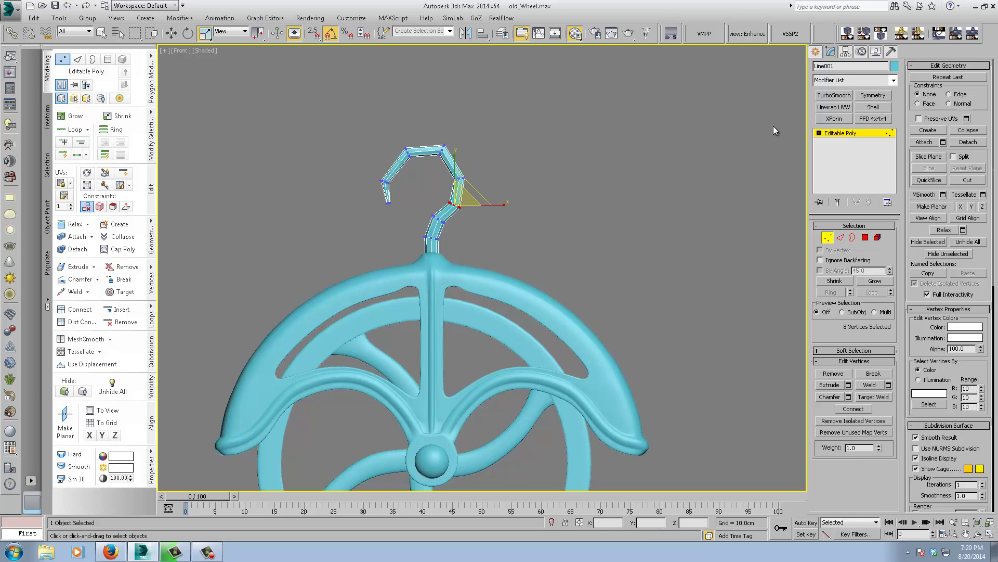
{"action": "left_click", "coordinate": [846, 132]}
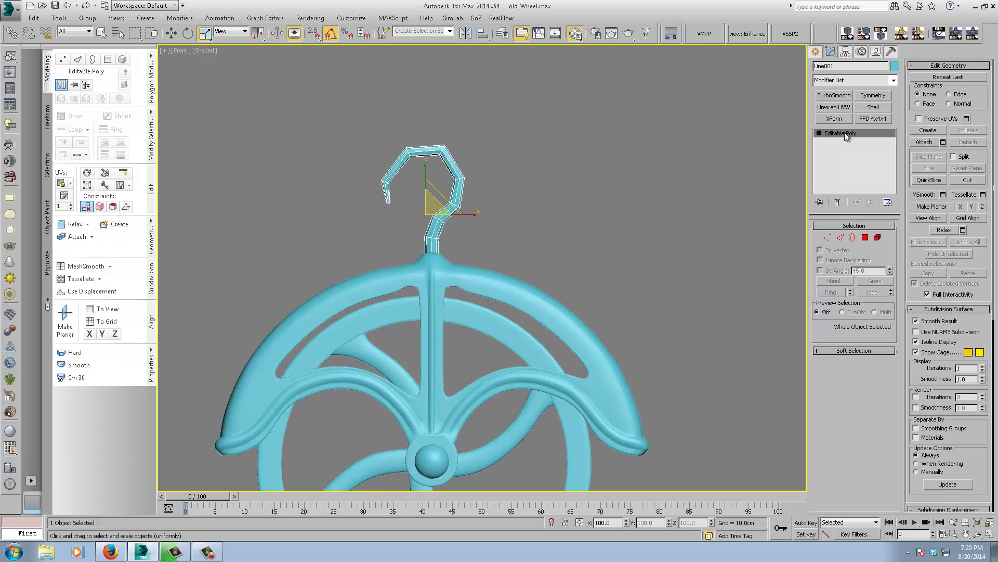
- Isolate the hook and delete the cap polygon at the base of its neck
{"action": "left_click", "coordinate": [552, 523]}
{"action": "middle_click_drag", "start_coordinate": [539, 386], "coordinate": [536, 322], "text": "alt"}
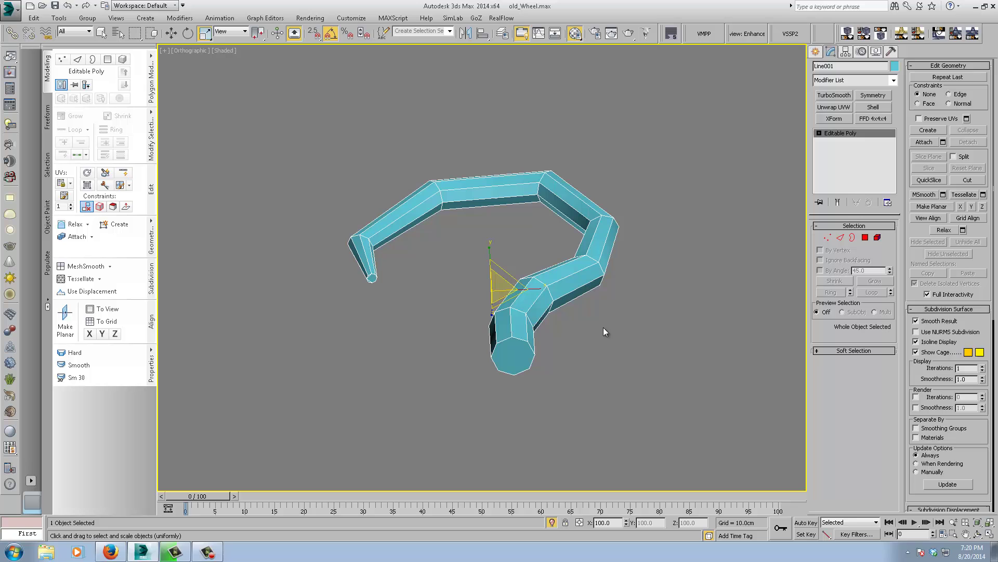
{"action": "left_click", "coordinate": [865, 237]}
{"action": "left_click", "coordinate": [514, 349]}
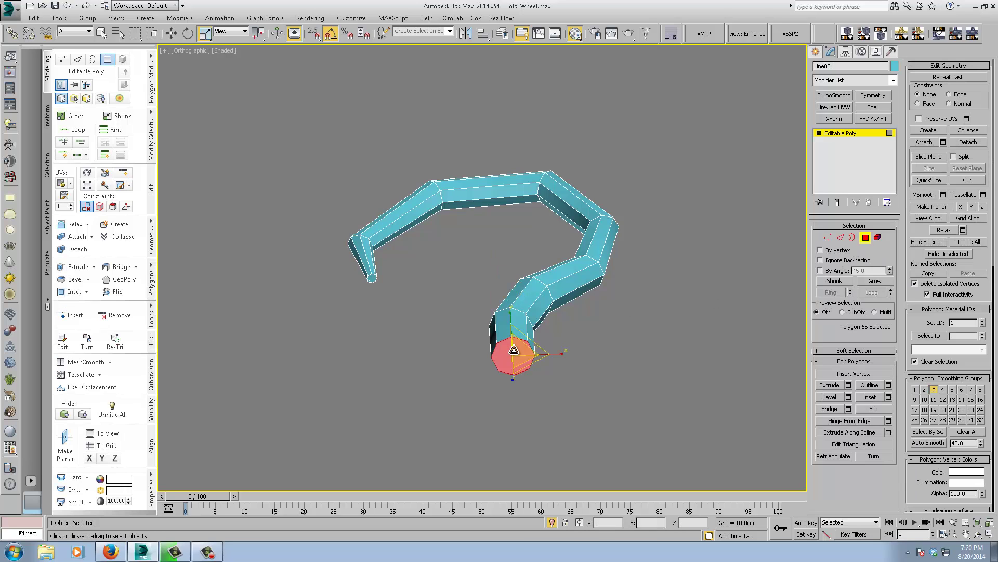
{"action": "left_click", "coordinate": [514, 349], "text": "alt"}
- Select the three cap polygons at the hook's tip and scale them down to narrow the point
{"action": "scroll", "coordinate": [364, 254], "scroll_direction": "up", "scroll_amount": 5}
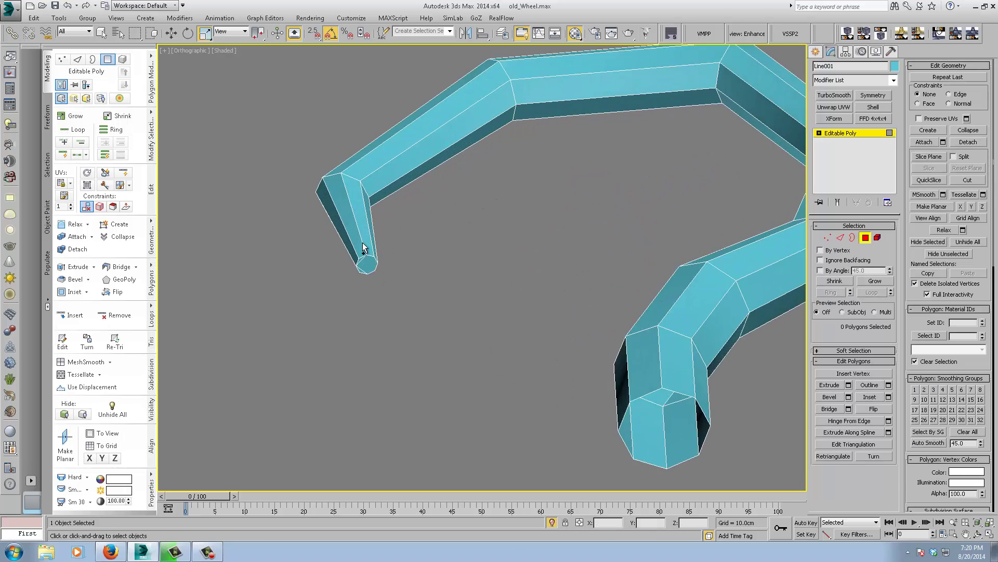
{"action": "left_click", "coordinate": [365, 256]}
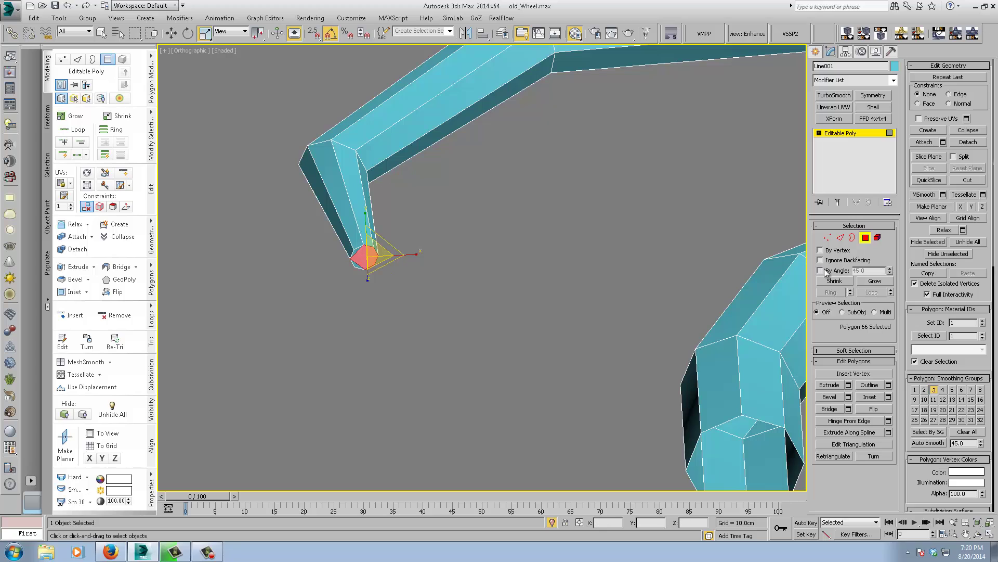
{"action": "left_click", "coordinate": [875, 281]}
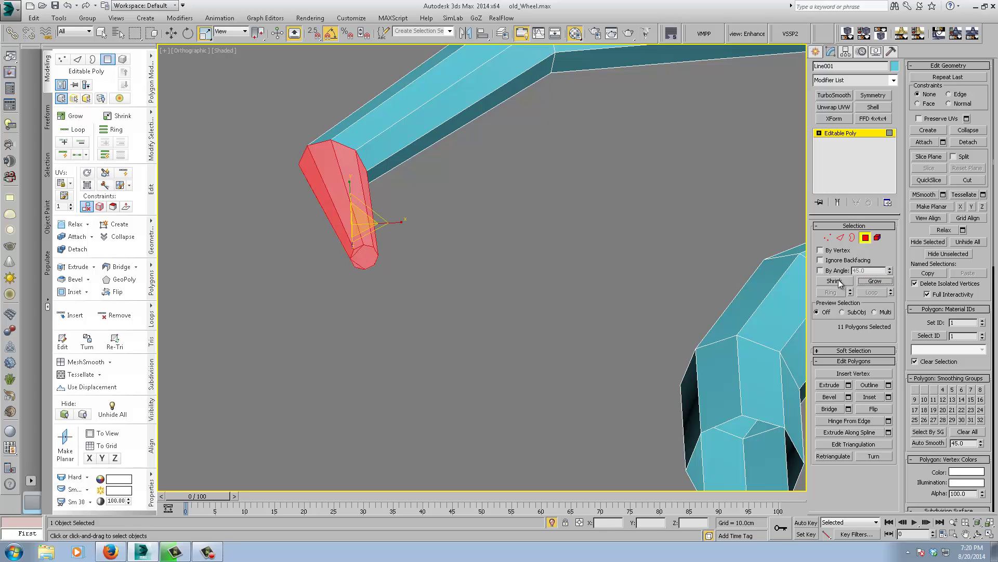
{"action": "left_click", "coordinate": [834, 281]}
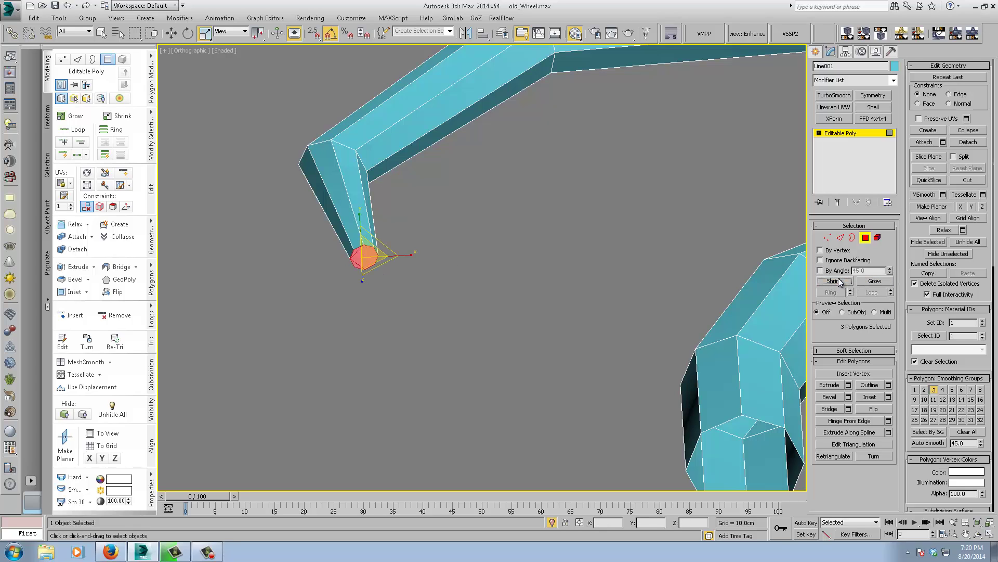
{"action": "left_click", "coordinate": [967, 130]}
{"action": "key", "text": "ctrl+z"}
{"action": "middle_click_drag", "start_coordinate": [383, 263], "coordinate": [357, 267], "text": "alt"}
{"action": "left_click_drag", "start_coordinate": [362, 253], "coordinate": [395, 359]}
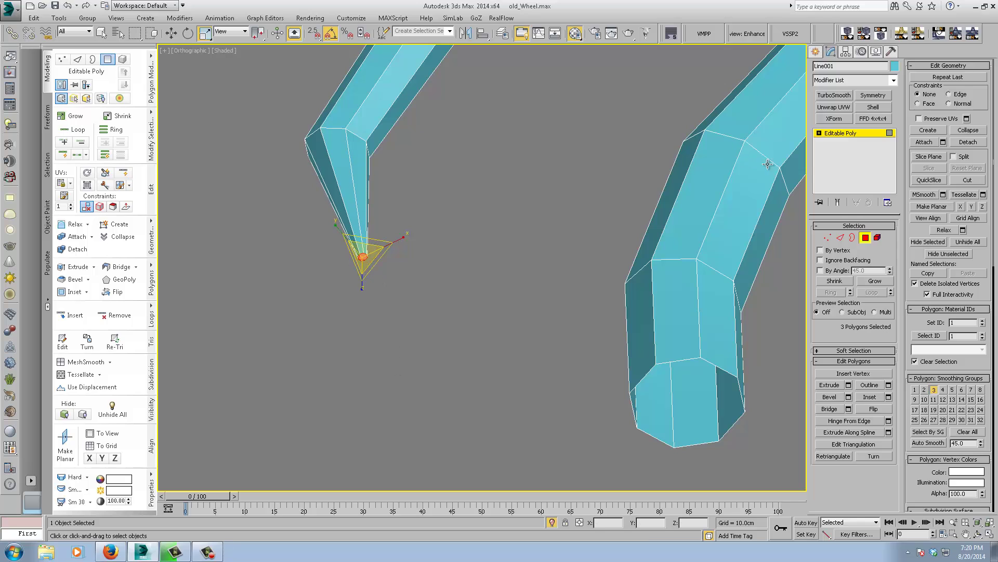
- Return to the hook's object level and apply TurboSmooth to it
{"action": "left_click", "coordinate": [846, 135]}
{"action": "left_click", "coordinate": [844, 97]}
{"action": "middle_click_drag", "start_coordinate": [478, 247], "coordinate": [451, 239]}
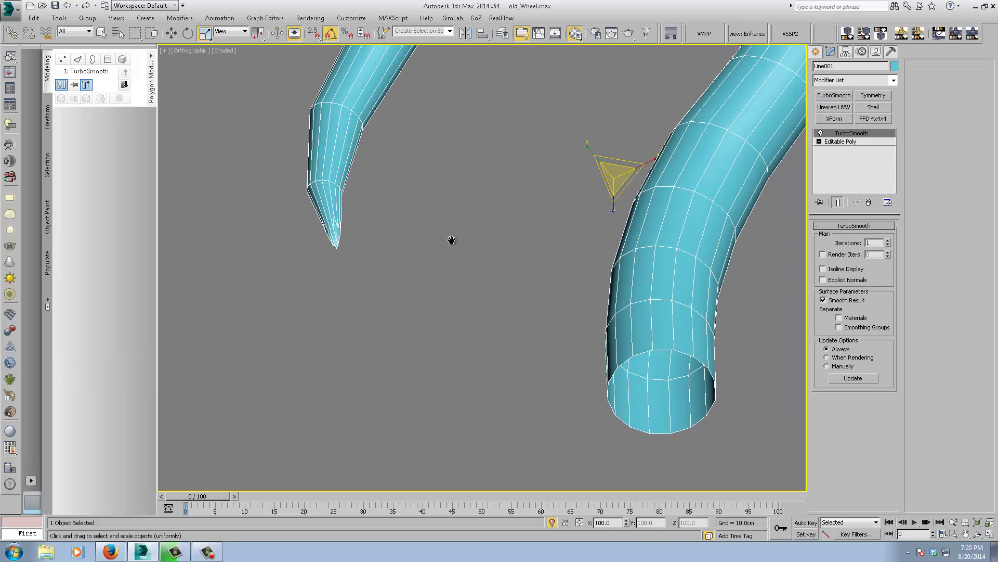
{"action": "scroll", "coordinate": [420, 254], "scroll_direction": "up", "scroll_amount": 3}
{"action": "middle_click_drag", "start_coordinate": [306, 234], "coordinate": [491, 276]}
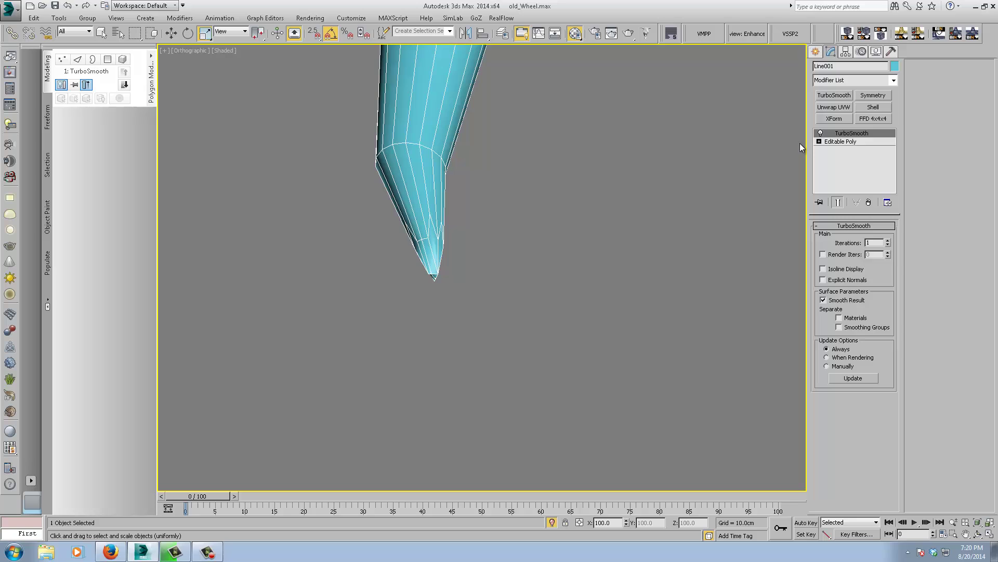
- Return to the hook's Editable Poly below TurboSmooth and delete the cap polygons at its tip
{"action": "left_click", "coordinate": [841, 142]}
{"action": "middle_click_drag", "start_coordinate": [533, 247], "coordinate": [550, 260]}
{"action": "left_click", "coordinate": [865, 237]}
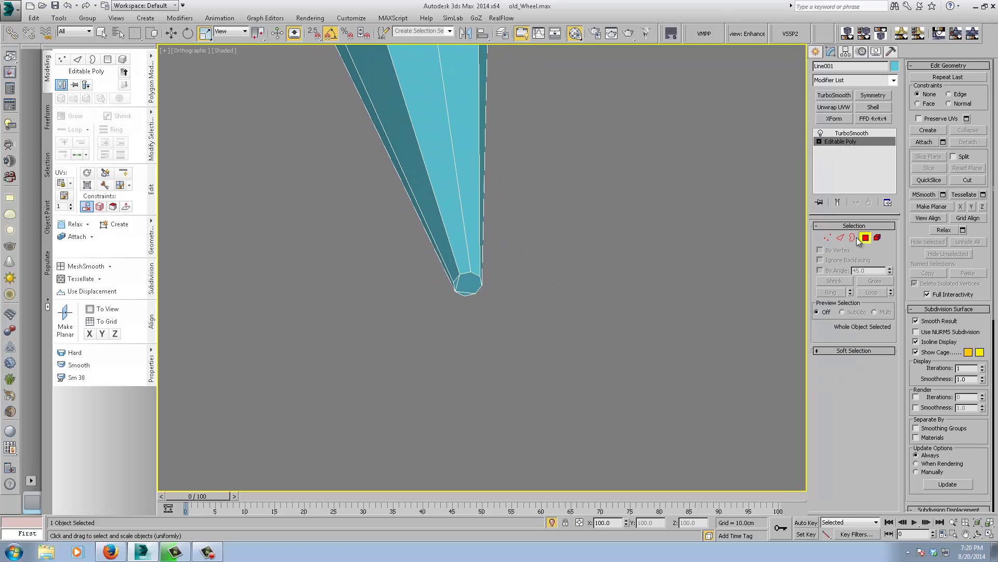
{"action": "left_click", "coordinate": [525, 275]}
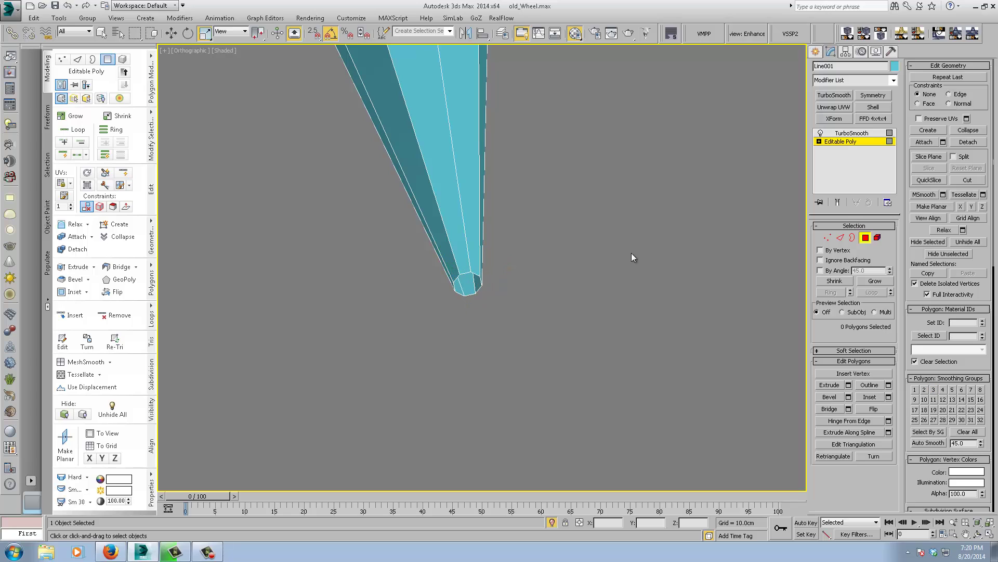
- Scale the open border at the hook's tip down to a sharp point and reactivate the TurboSmooth result in the front view
{"action": "left_click", "coordinate": [852, 237]}
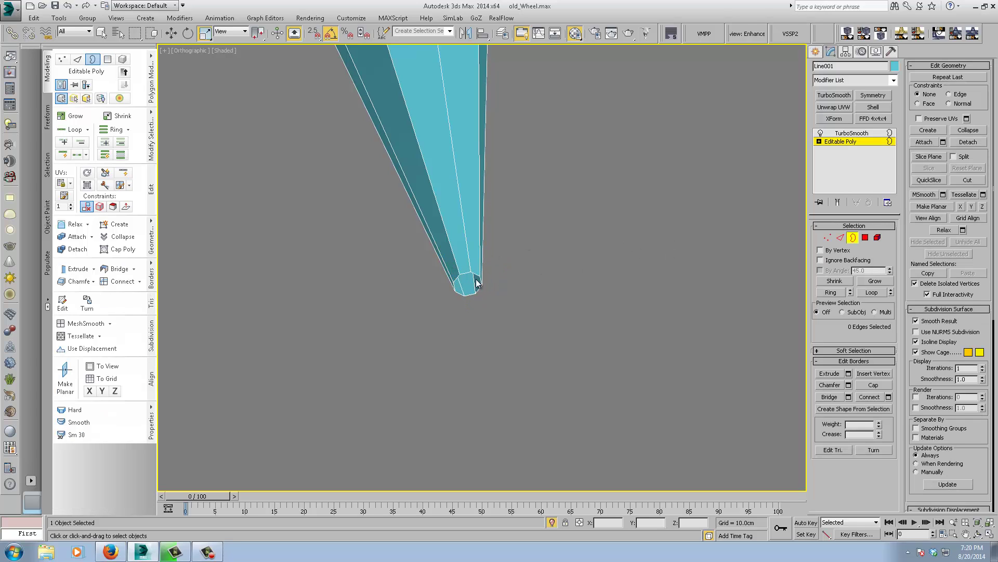
{"action": "left_click", "coordinate": [469, 273]}
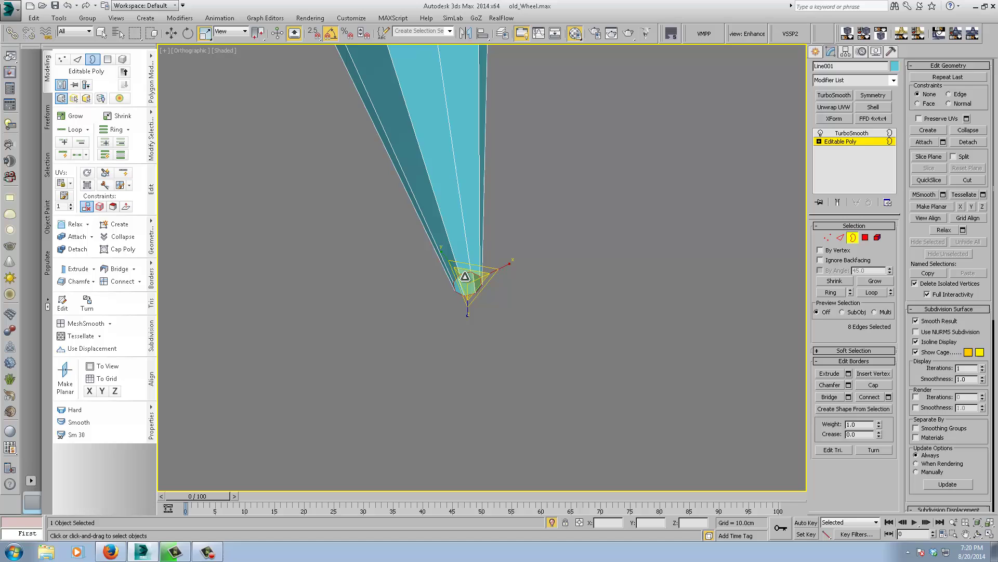
{"action": "left_click_drag", "start_coordinate": [467, 279], "coordinate": [507, 344]}
{"action": "left_click", "coordinate": [854, 134]}
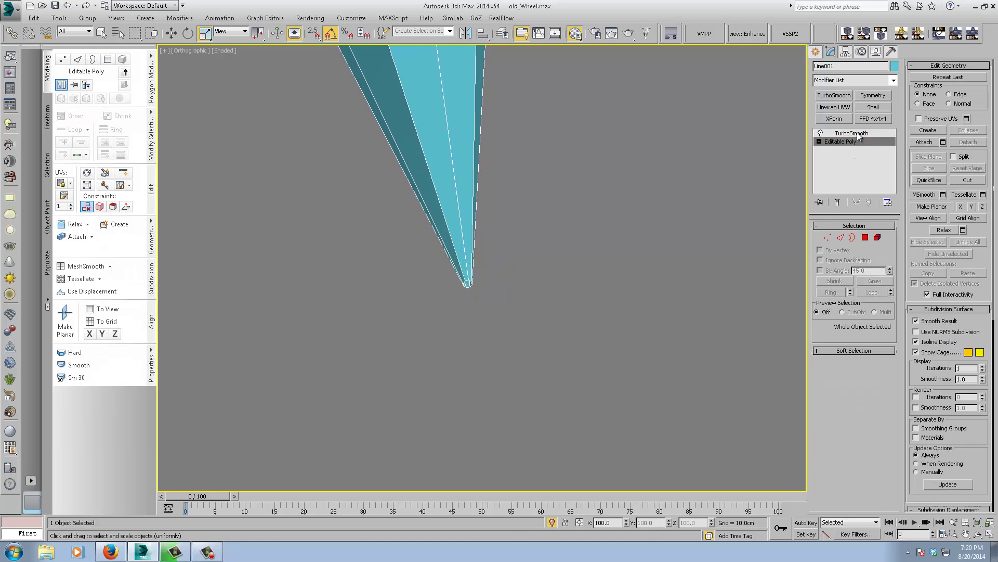
{"action": "scroll", "coordinate": [591, 177], "scroll_direction": "down", "scroll_amount": 8}
{"action": "middle_click_drag", "start_coordinate": [619, 147], "coordinate": [522, 206]}
{"action": "middle_click_drag", "start_coordinate": [522, 205], "coordinate": [503, 247], "text": "alt"}
{"action": "key", "text": "f"}
{"action": "key", "text": "z"}
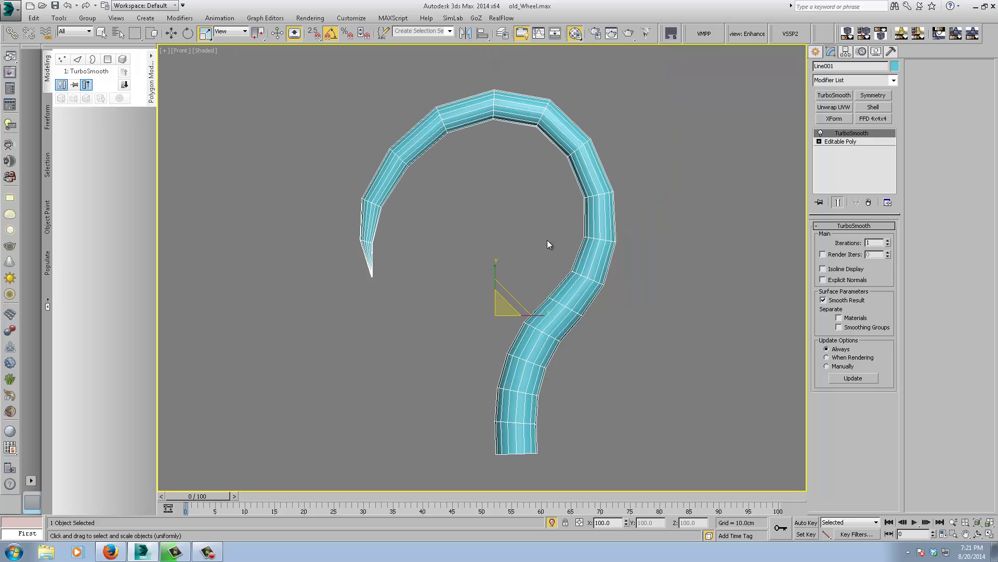
- End the isolation and scale the whole hook down in proportion to the pulley
{"action": "middle_click_drag", "start_coordinate": [665, 235], "coordinate": [608, 180]}
{"action": "scroll", "coordinate": [609, 179], "scroll_direction": "down", "scroll_amount": 5}
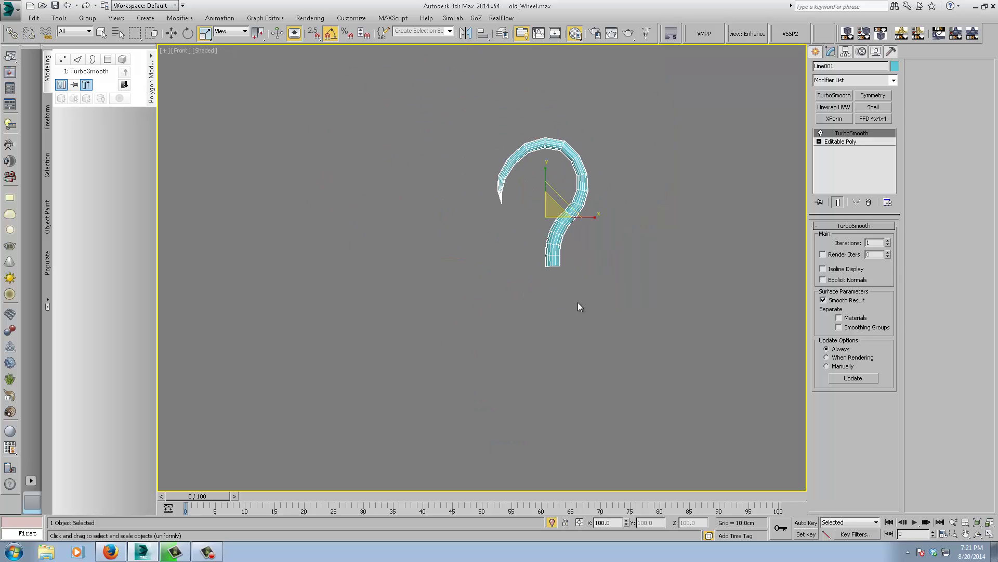
{"action": "left_click", "coordinate": [552, 522]}
{"action": "scroll", "coordinate": [671, 225], "scroll_direction": "down", "scroll_amount": 3}
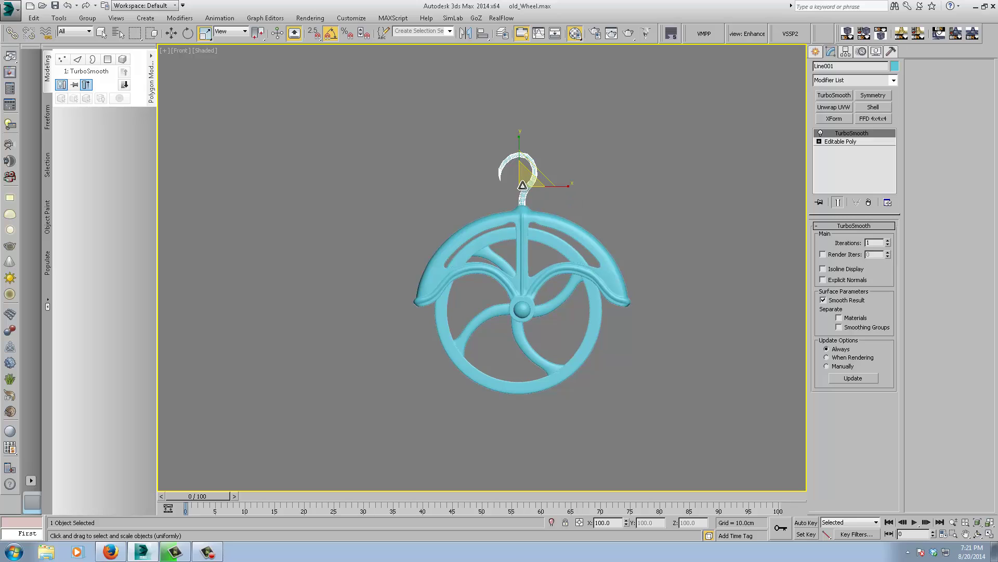
{"action": "left_click_drag", "start_coordinate": [521, 188], "coordinate": [517, 198]}
- Lower the hook onto the cover's knob, to about 44.7 cm in Z
{"action": "right_click", "coordinate": [515, 196]}
{"action": "left_click", "coordinate": [541, 208]}
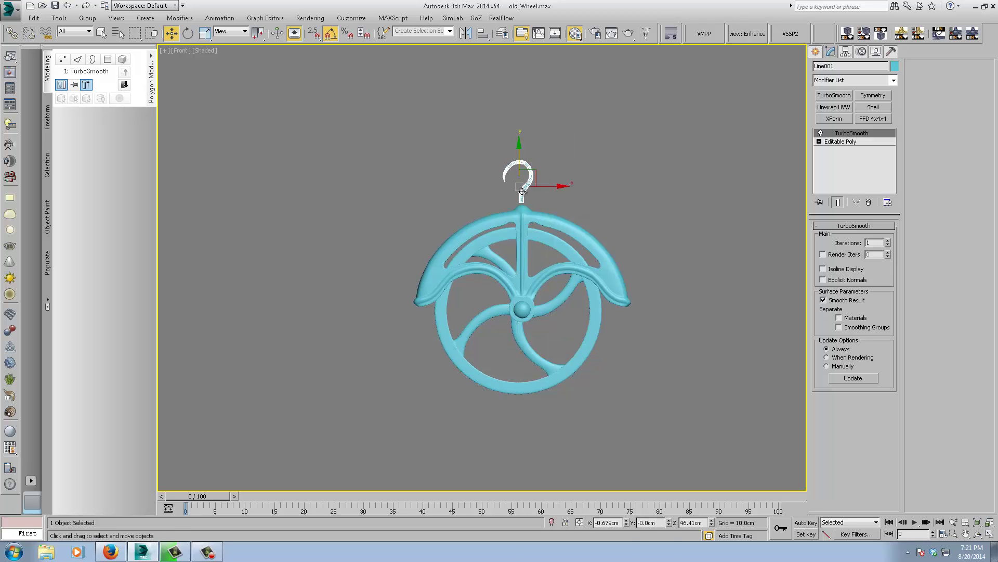
{"action": "left_click_drag", "start_coordinate": [516, 152], "coordinate": [517, 158]}
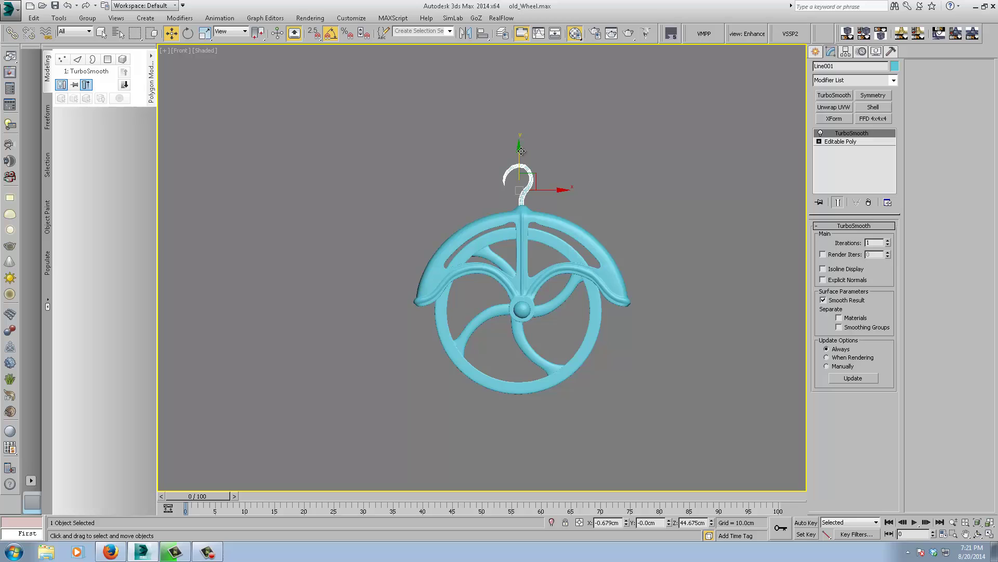
- In the top view, shift the hook about -2.7 cm along Y to centre it on the cover's knob, and check the joint
{"action": "key", "text": "t"}
{"action": "key", "text": "z"}
{"action": "middle_click_drag", "start_coordinate": [558, 269], "coordinate": [516, 164]}
{"action": "scroll", "coordinate": [517, 164], "scroll_direction": "down", "scroll_amount": 3}
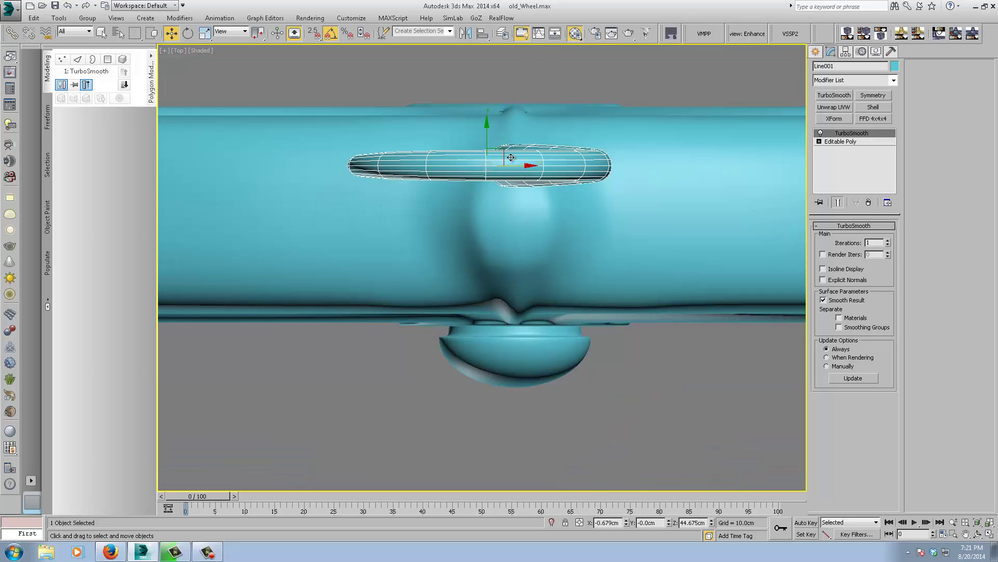
{"action": "left_click_drag", "start_coordinate": [485, 131], "coordinate": [488, 182]}
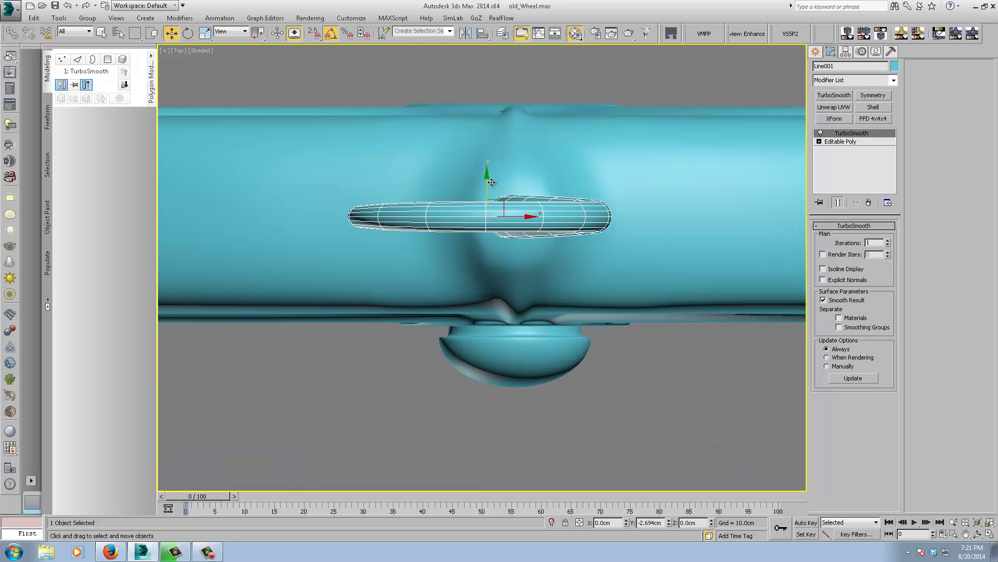
{"action": "middle_click_drag", "start_coordinate": [588, 298], "coordinate": [572, 263], "text": "alt"}
{"action": "scroll", "coordinate": [572, 263], "scroll_direction": "up", "scroll_amount": 2}
{"action": "middle_click_drag", "start_coordinate": [544, 295], "coordinate": [720, 212]}
{"action": "scroll", "coordinate": [712, 215], "scroll_direction": "down", "scroll_amount": 4}
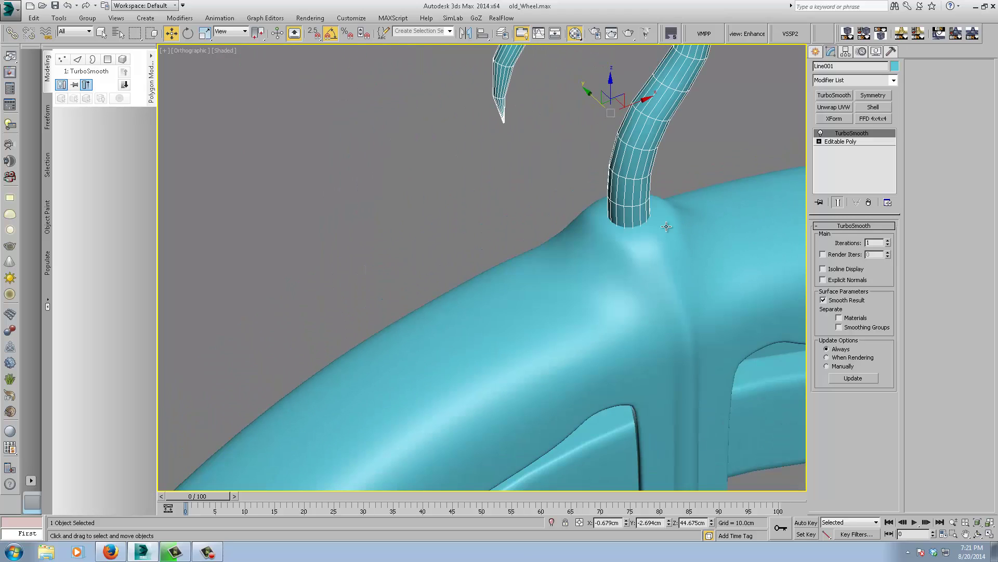
- In the cover's Editable Poly, select the four polygons on top of the knob around the hook's neck and inset them
{"action": "left_click", "coordinate": [655, 241]}
{"action": "left_click", "coordinate": [847, 141]}
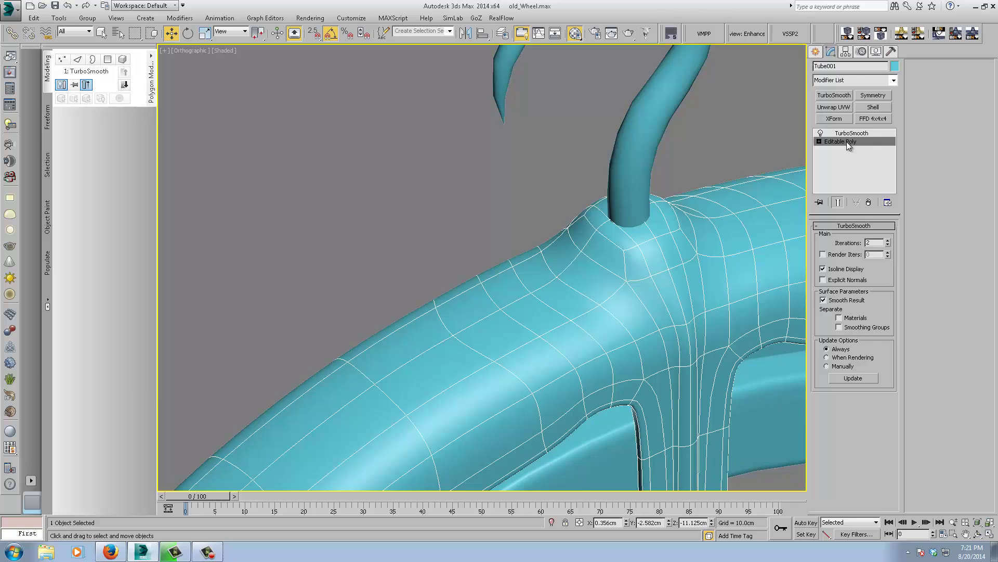
{"action": "middle_click_drag", "start_coordinate": [708, 245], "coordinate": [695, 260], "text": "alt"}
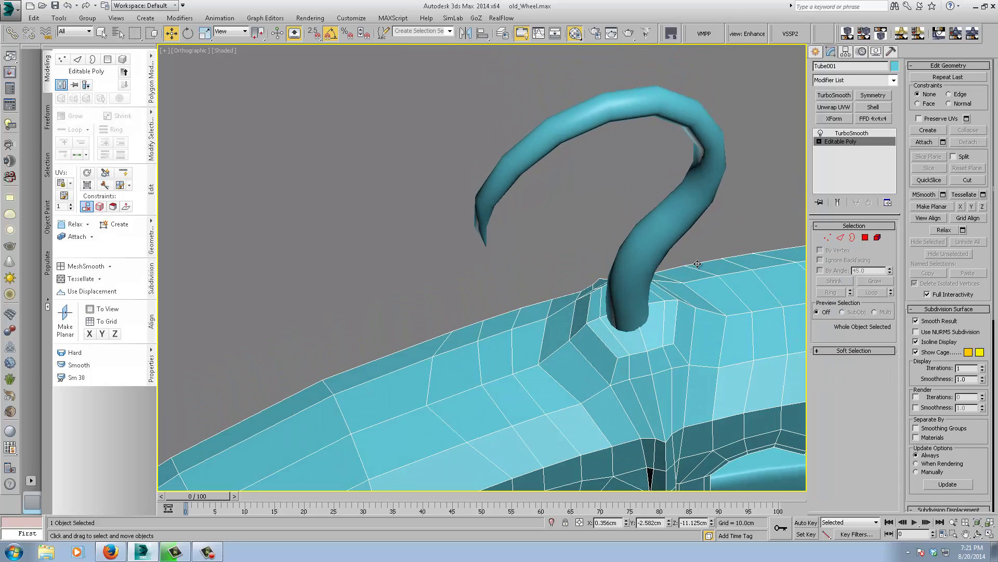
{"action": "left_click", "coordinate": [865, 237]}
{"action": "key", "text": "4"}
{"action": "left_click", "coordinate": [632, 341]}
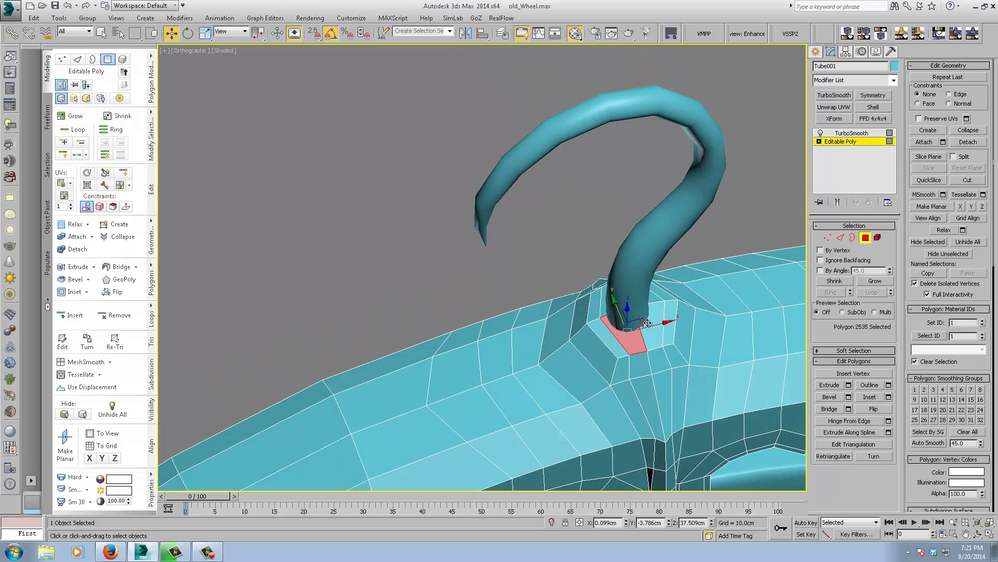
{"action": "left_click", "coordinate": [651, 306], "text": "ctrl"}
{"action": "left_click", "coordinate": [654, 297], "text": "ctrl"}
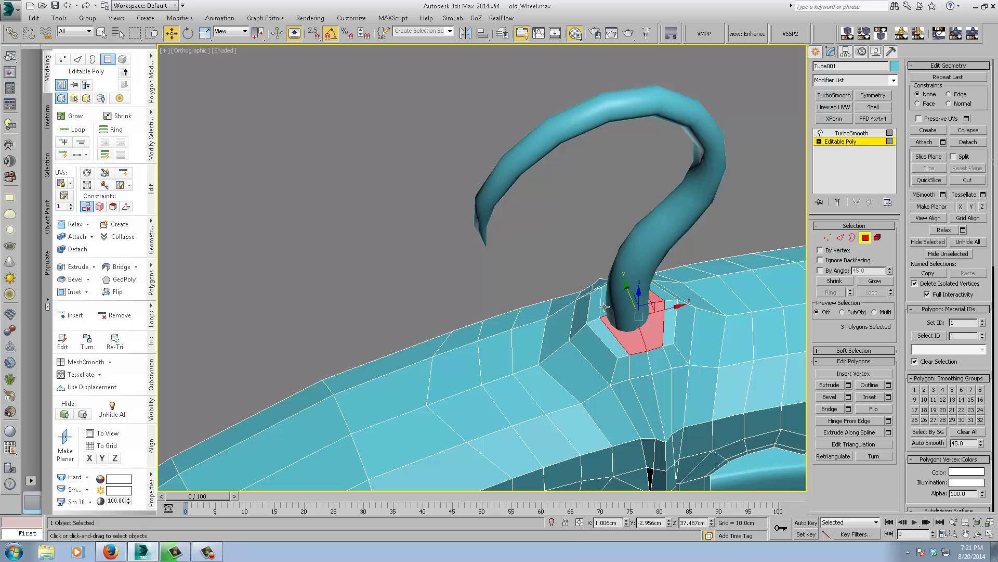
{"action": "middle_click_drag", "start_coordinate": [598, 306], "coordinate": [629, 307], "text": "alt"}
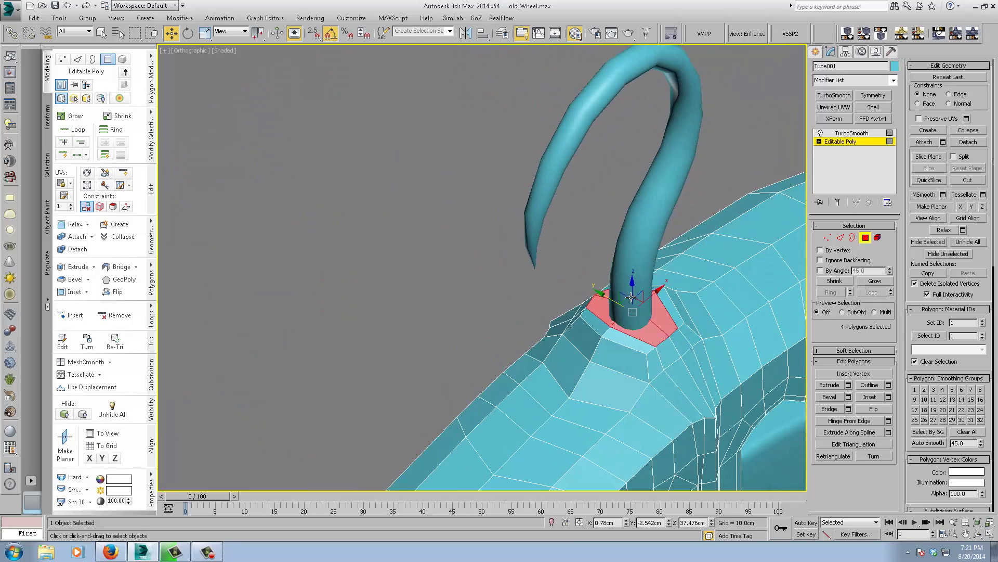
{"action": "right_click", "coordinate": [629, 307]}
{"action": "left_click", "coordinate": [612, 349]}
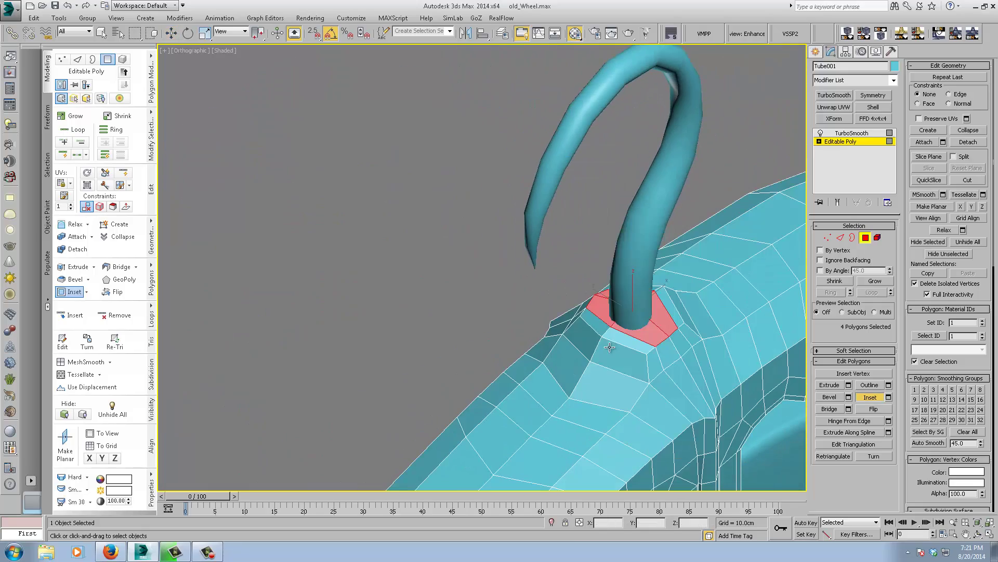
{"action": "right_click", "coordinate": [605, 311]}
- Scale the inset polygons on the knob to about 69% along Y and delete them to open a hole around the hook's neck
{"action": "right_click", "coordinate": [612, 315]}
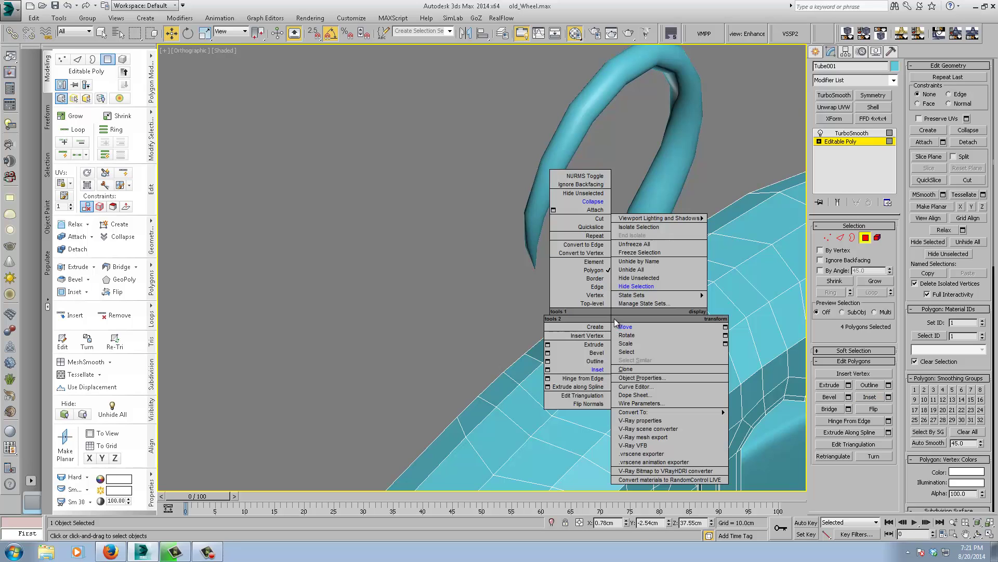
{"action": "left_click", "coordinate": [625, 344]}
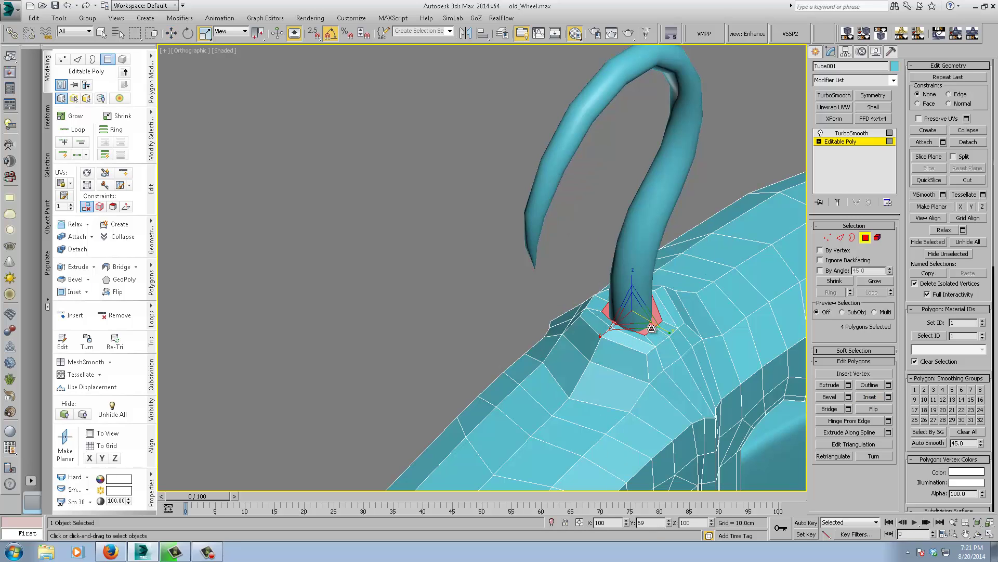
{"action": "scroll", "coordinate": [620, 321], "scroll_direction": "up", "scroll_amount": 2}
{"action": "middle_click_drag", "start_coordinate": [620, 321], "coordinate": [650, 304], "text": "alt"}
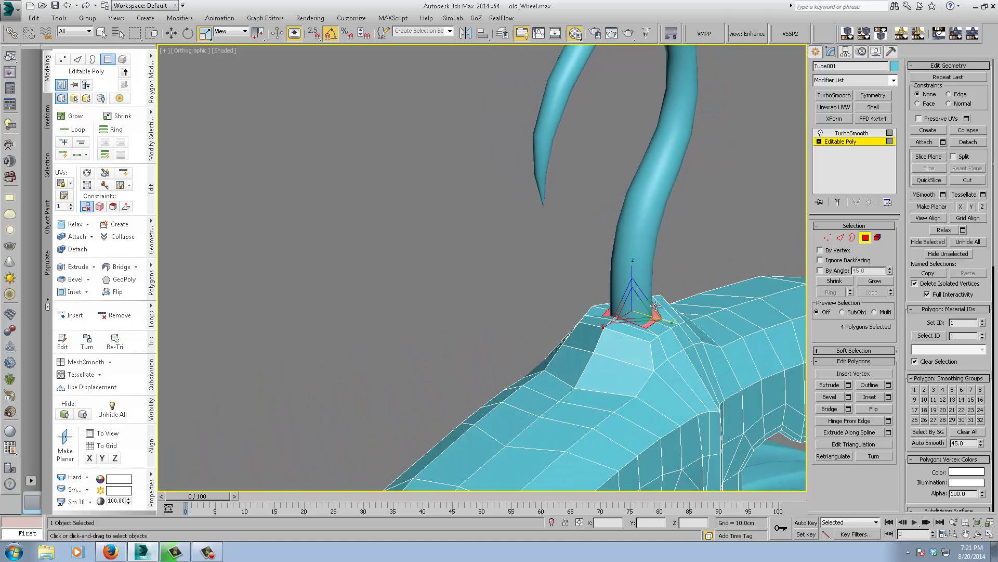
{"action": "right_click", "coordinate": [650, 304]}
{"action": "left_click", "coordinate": [656, 315]}
{"action": "left_click", "coordinate": [865, 238]}
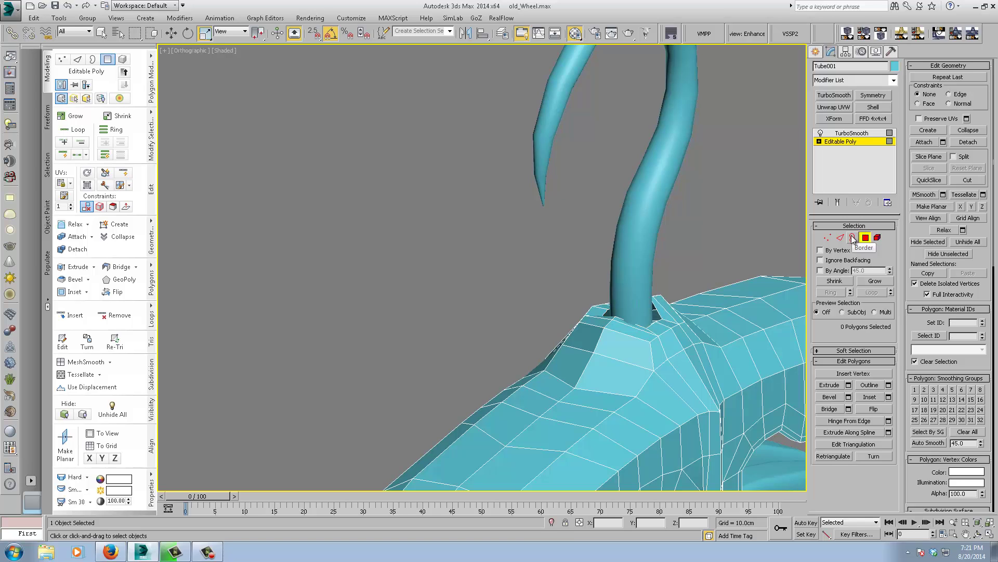
- Select the open border of the hole around the hook's neck and lower it to about 37.0 cm in Z
{"action": "left_click", "coordinate": [657, 311]}
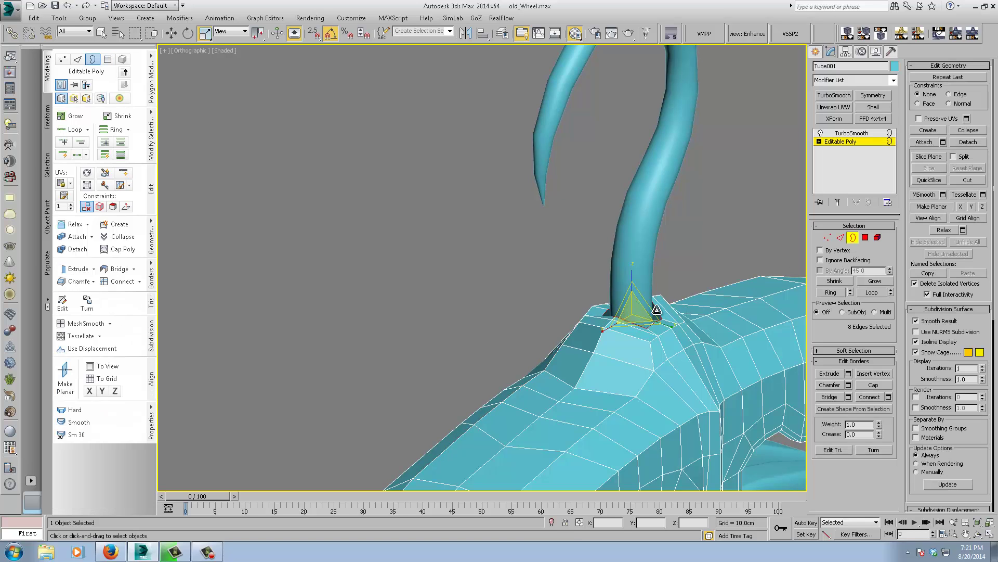
{"action": "right_click", "coordinate": [647, 293]}
{"action": "left_click", "coordinate": [659, 306]}
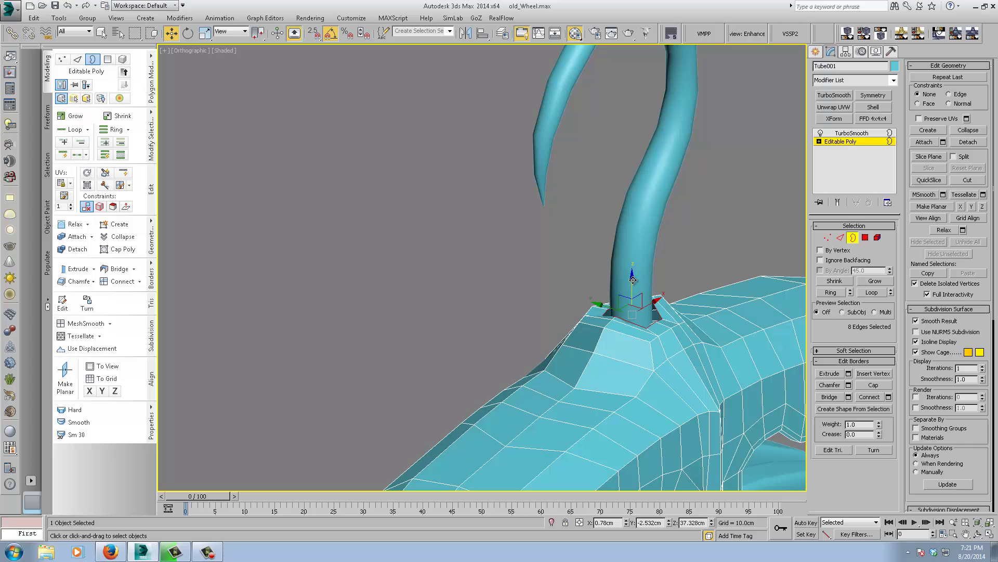
{"action": "left_click_drag", "start_coordinate": [633, 280], "coordinate": [633, 283]}
{"action": "left_click_drag", "start_coordinate": [639, 288], "coordinate": [640, 293]}
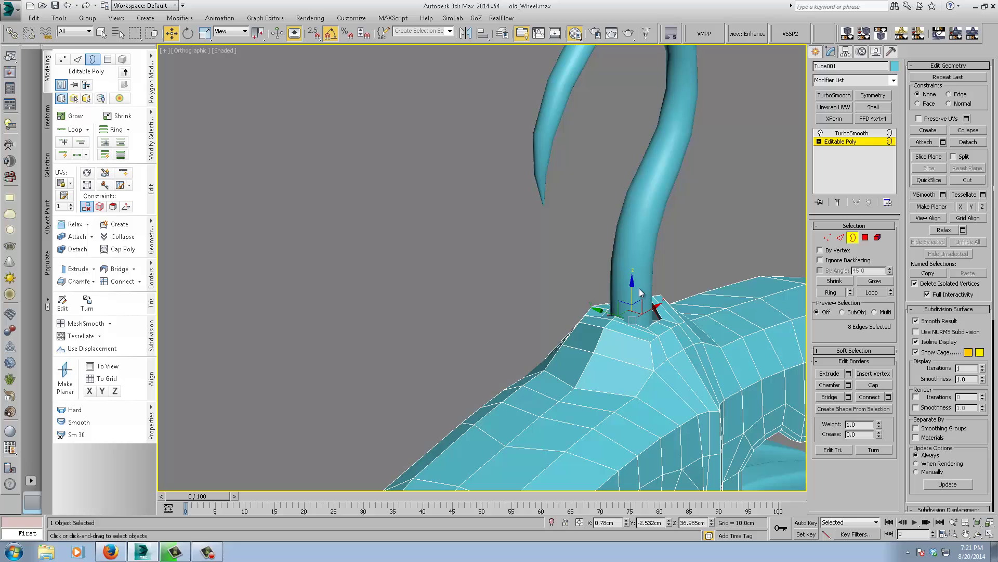
{"action": "left_click", "coordinate": [852, 142]}
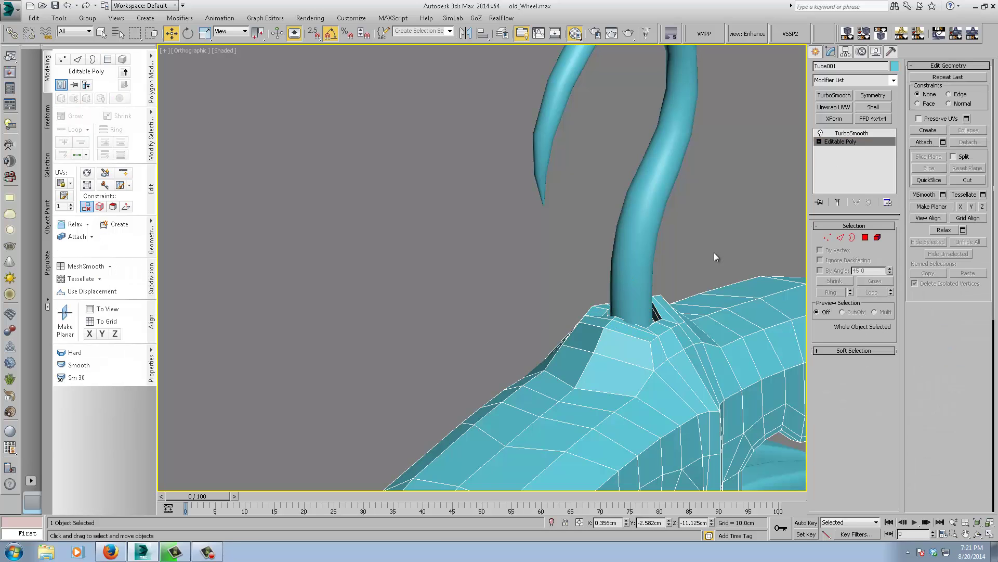
- Select the hook and lower it into the knob's hole, to about 44.1 cm in Z, checking the joint
{"action": "middle_click_drag", "start_coordinate": [714, 252], "coordinate": [612, 196]}
{"action": "key", "text": "f"}
{"action": "key", "text": "z"}
{"action": "scroll", "coordinate": [612, 201], "scroll_direction": "up", "scroll_amount": 5}
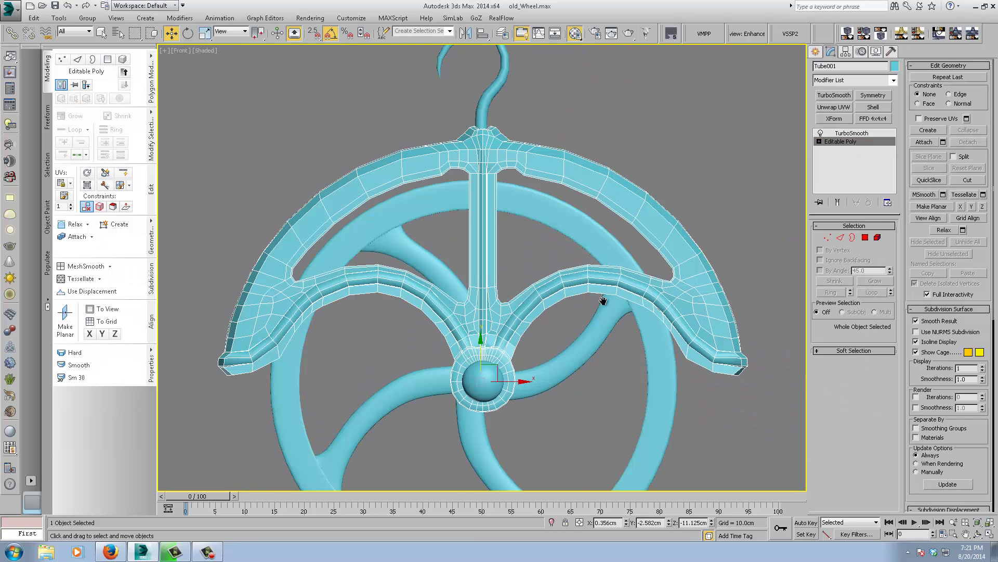
{"action": "middle_click_drag", "start_coordinate": [602, 299], "coordinate": [589, 242]}
{"action": "middle_click_drag", "start_coordinate": [514, 64], "coordinate": [519, 286]}
{"action": "scroll", "coordinate": [519, 183], "scroll_direction": "up", "scroll_amount": 3}
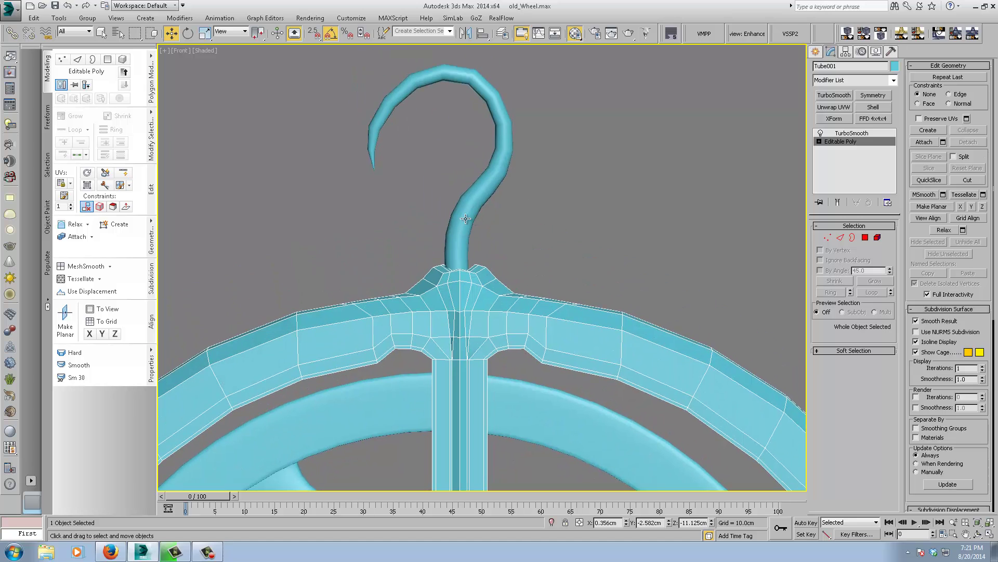
{"action": "left_click", "coordinate": [476, 221]}
{"action": "left_click_drag", "start_coordinate": [472, 192], "coordinate": [474, 192]}
{"action": "middle_click_drag", "start_coordinate": [475, 192], "coordinate": [517, 287], "text": "alt"}
{"action": "scroll", "coordinate": [519, 239], "scroll_direction": "up", "scroll_amount": 5}
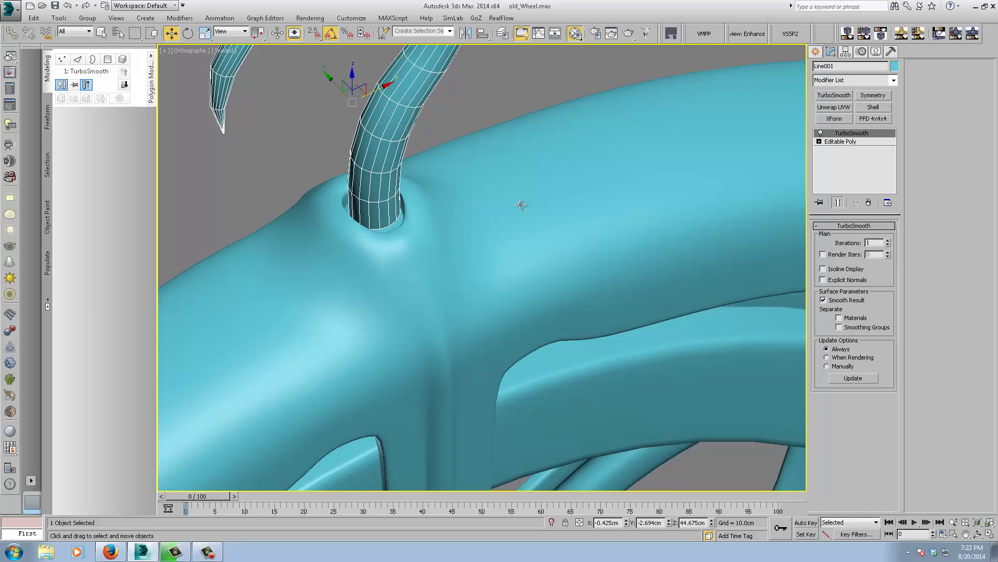
{"action": "middle_click_drag", "start_coordinate": [522, 205], "coordinate": [597, 258]}
{"action": "scroll", "coordinate": [555, 245], "scroll_direction": "down", "scroll_amount": 4}
{"action": "scroll", "coordinate": [598, 247], "scroll_direction": "down", "scroll_amount": 5}
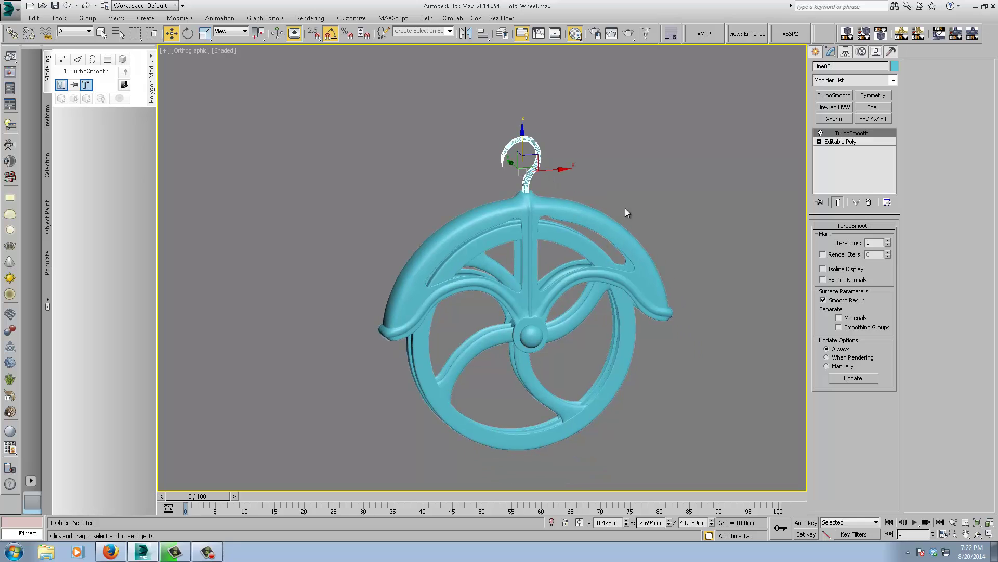
- Set the TurboSmooth iterations of the hook to 3
{"action": "left_click", "coordinate": [646, 171]}
{"action": "left_click", "coordinate": [512, 145]}
{"action": "left_click", "coordinate": [888, 240]}
{"action": "left_click", "coordinate": [888, 240]}
{"action": "mouse_move", "coordinate": [389, 166]}
{"action": "middle_mouse_down"}
{"action": "mouse_move", "coordinate": [395, 172]}
{"action": "mouse_move", "coordinate": [399, 153]}
{"action": "middle_mouse_up"}
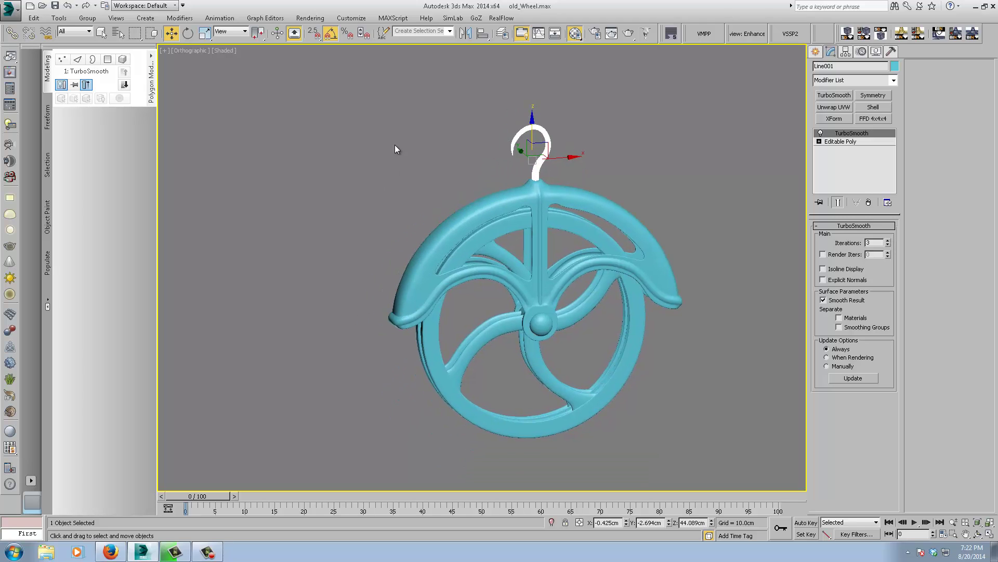
- Switch the viewport shading to Clay and clear the selection
{"action": "right_click", "coordinate": [221, 48]}
{"action": "left_click", "coordinate": [225, 50]}
{"action": "left_click", "coordinate": [263, 157]}
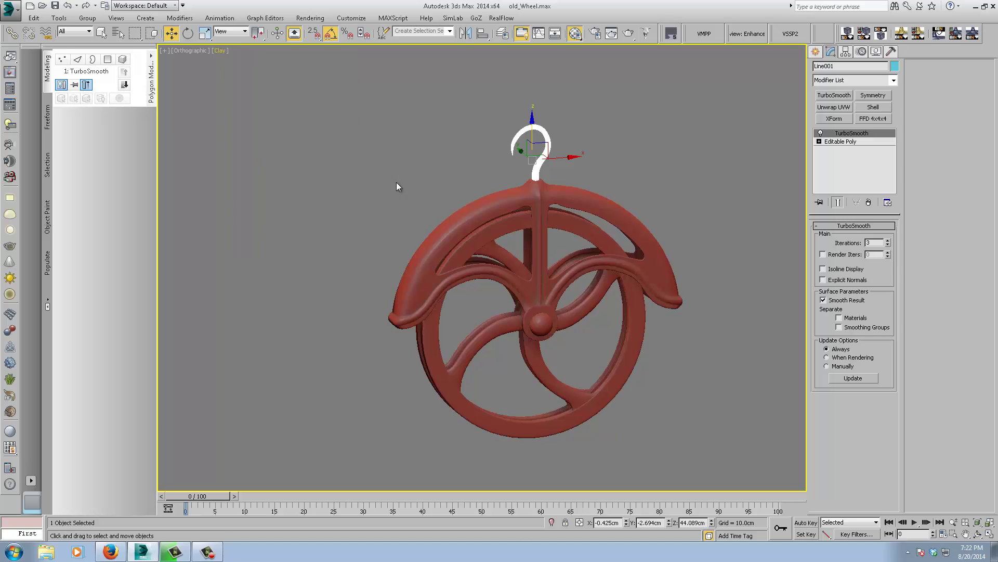
{"action": "left_click", "coordinate": [434, 175]}
{"action": "middle_click_drag", "start_coordinate": [467, 170], "coordinate": [390, 170]}
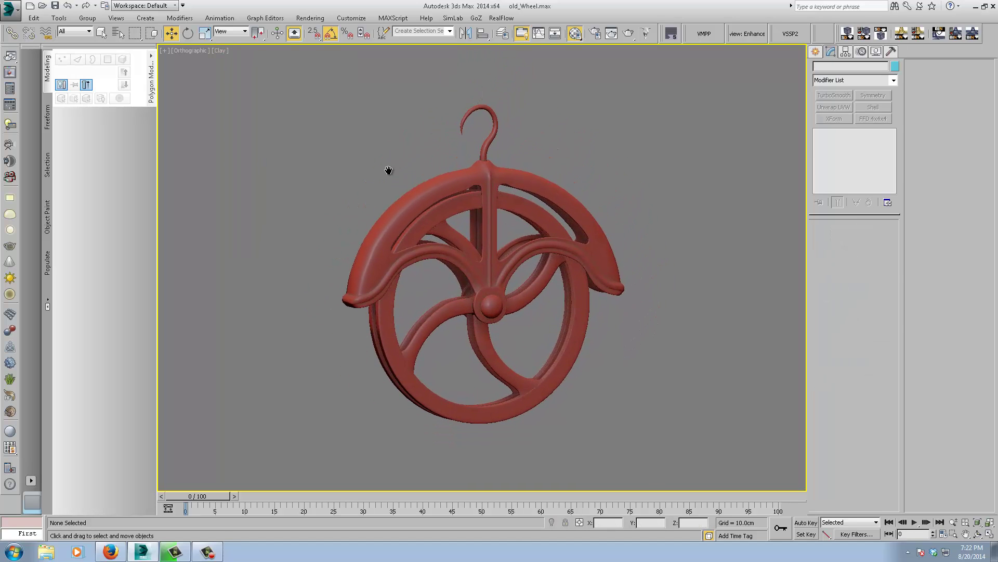
- Look at the pulley reference photo in Firefox and compare it with the modelled hook in 3ds Max
{"action": "left_click", "coordinate": [117, 552]}
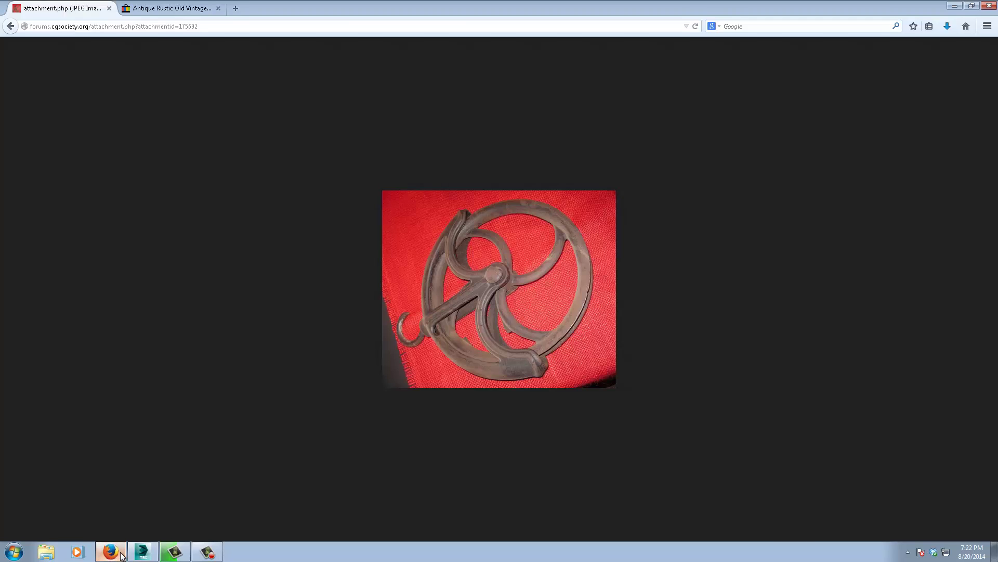
{"action": "left_click", "coordinate": [121, 555]}
{"action": "scroll", "coordinate": [441, 247], "scroll_direction": "up", "scroll_amount": 5}
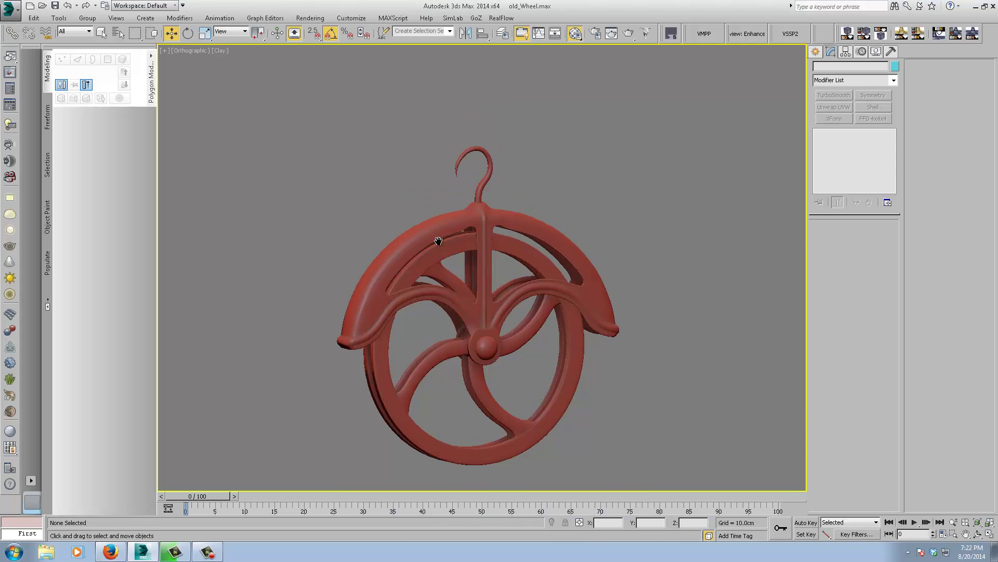
{"action": "scroll", "coordinate": [441, 244], "scroll_direction": "up", "scroll_amount": 2}
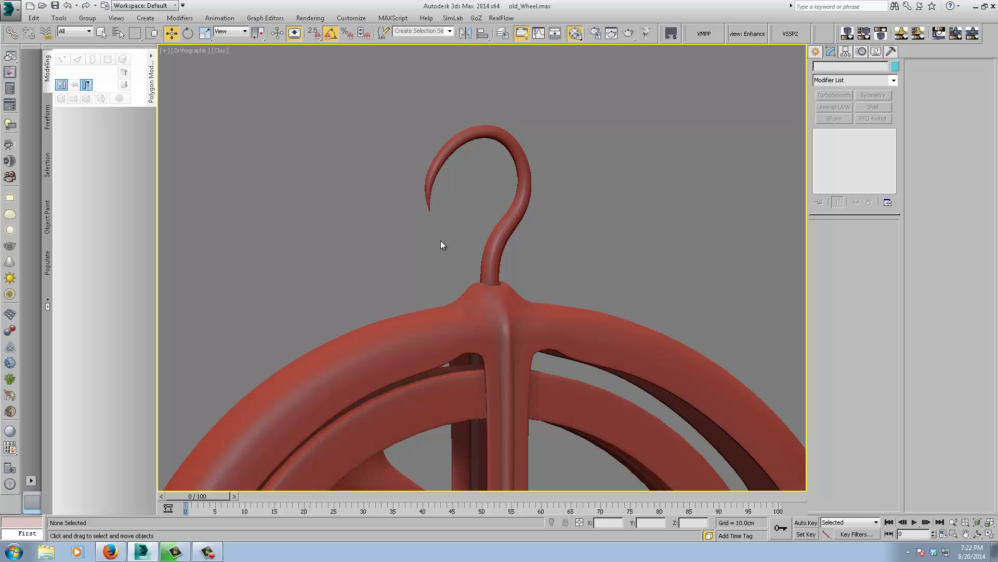
- In the hook's Editable Poly, select the border at the hook's tip and scale it up uniformly to blunt the point
{"action": "left_click", "coordinate": [494, 134]}
{"action": "left_click", "coordinate": [850, 141]}
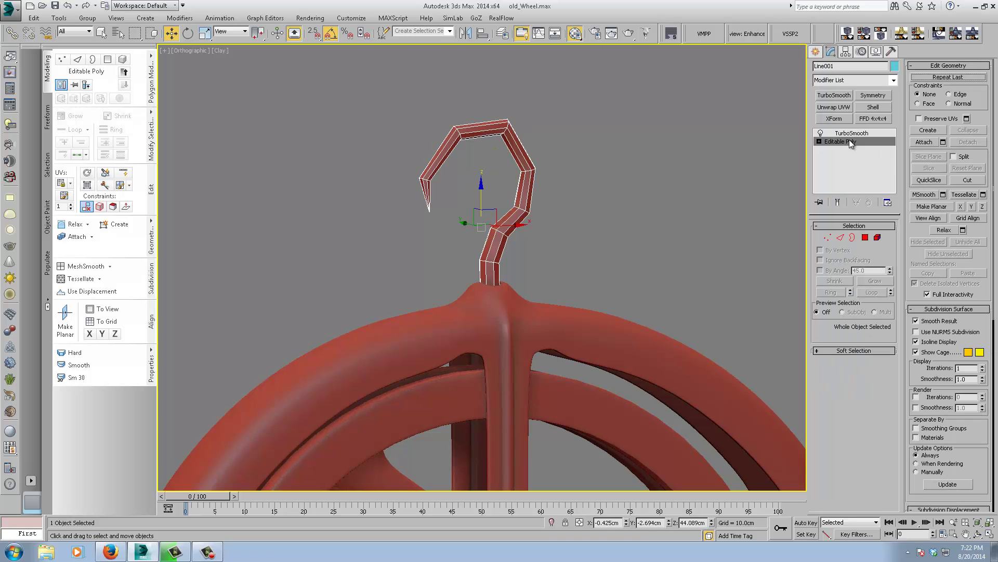
{"action": "left_click", "coordinate": [852, 237]}
{"action": "left_click", "coordinate": [425, 204]}
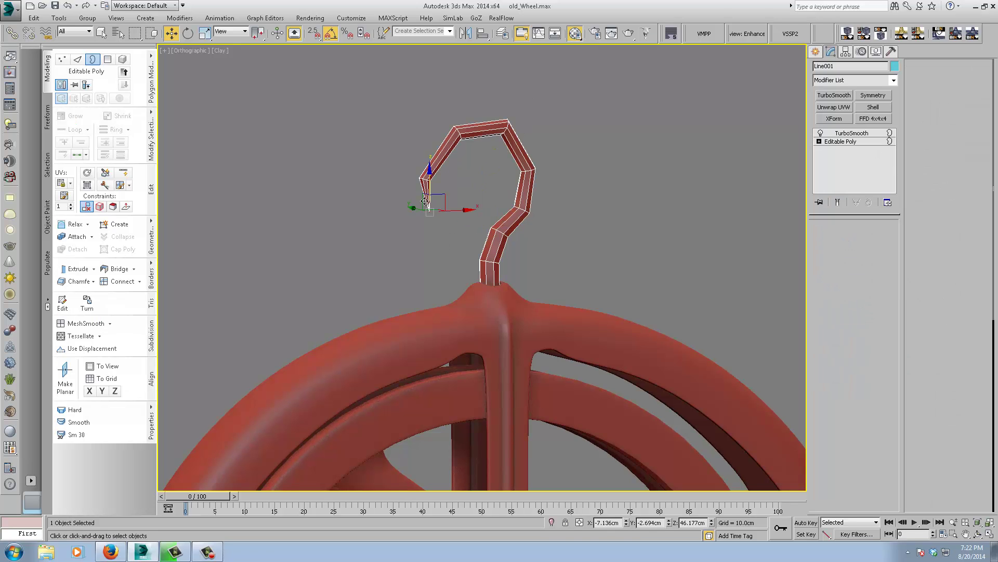
{"action": "right_click", "coordinate": [450, 194]}
{"action": "left_click", "coordinate": [455, 217]}
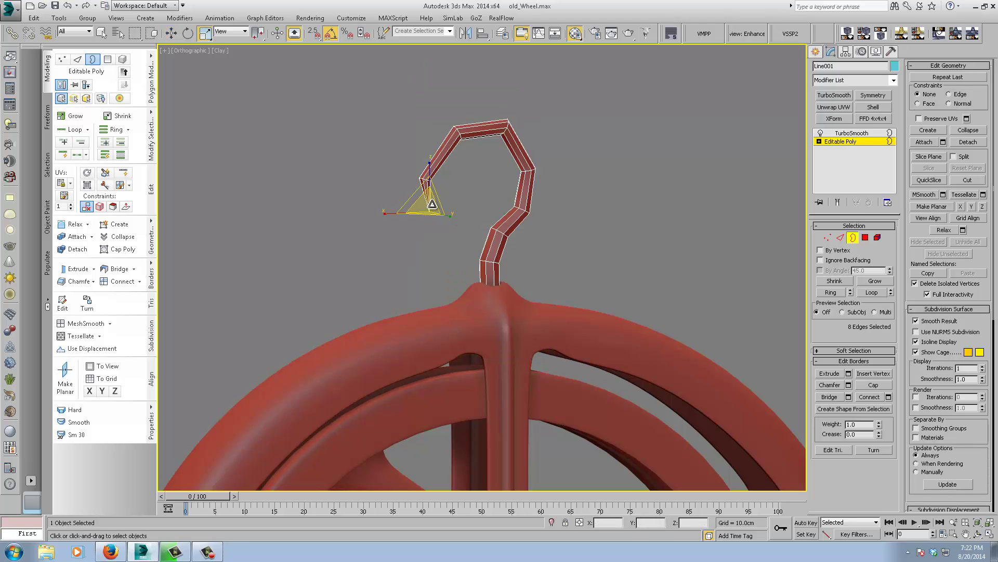
{"action": "middle_click_drag", "start_coordinate": [432, 203], "coordinate": [446, 223], "text": "alt"}
{"action": "left_click_drag", "start_coordinate": [431, 210], "coordinate": [524, 5]}
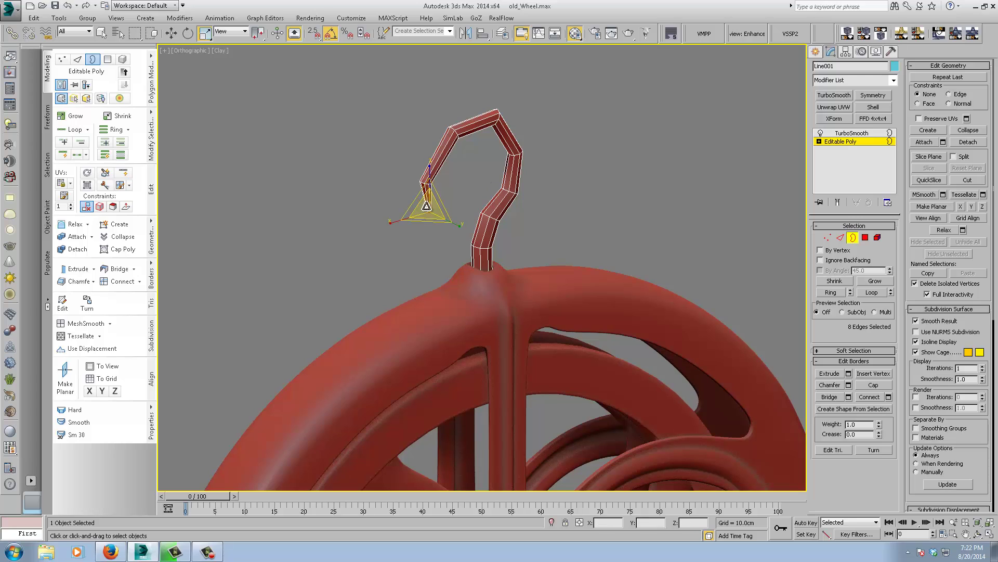
- Select the ring of eight vertices just above the hook's tip and scale it uniformly to about 130%
{"action": "left_click", "coordinate": [451, 196]}
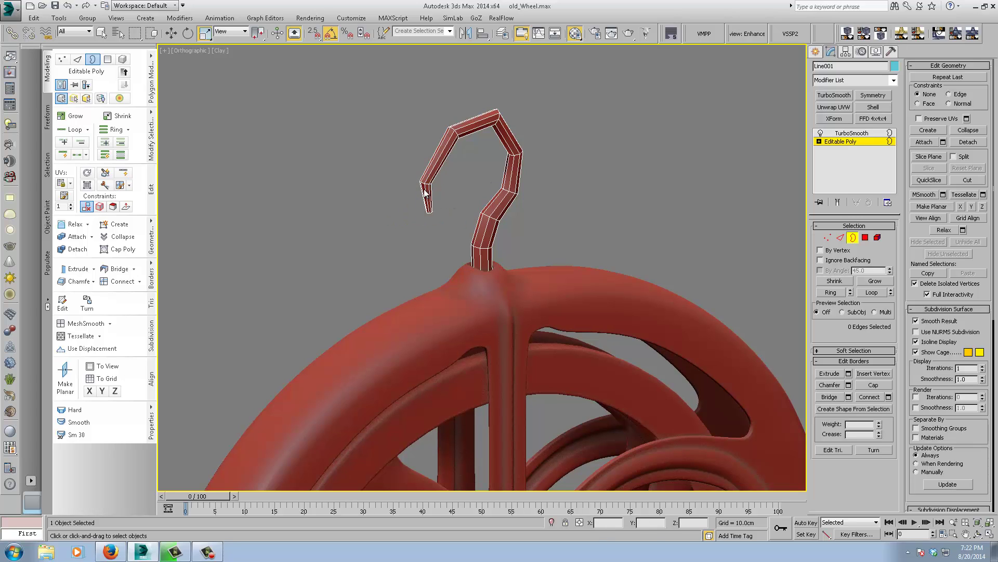
{"action": "left_click", "coordinate": [827, 240]}
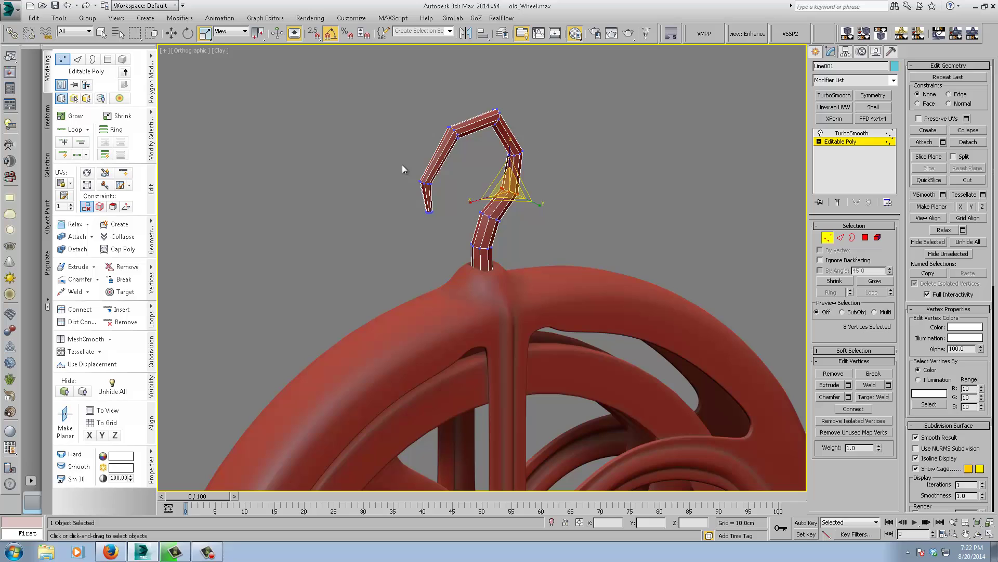
{"action": "left_click_drag", "start_coordinate": [401, 164], "coordinate": [445, 202]}
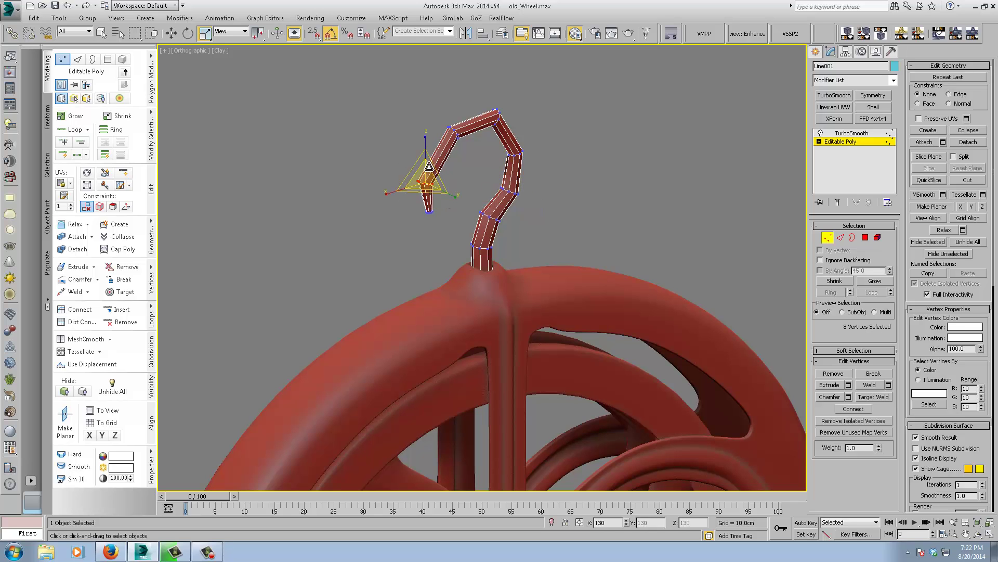
- Thicken the whole hook sideways by scaling it along the view's Y axis to about 119%
{"action": "middle_click_drag", "start_coordinate": [516, 192], "coordinate": [550, 193], "text": "alt"}
{"action": "right_click", "coordinate": [550, 192]}
{"action": "right_click", "coordinate": [530, 193]}
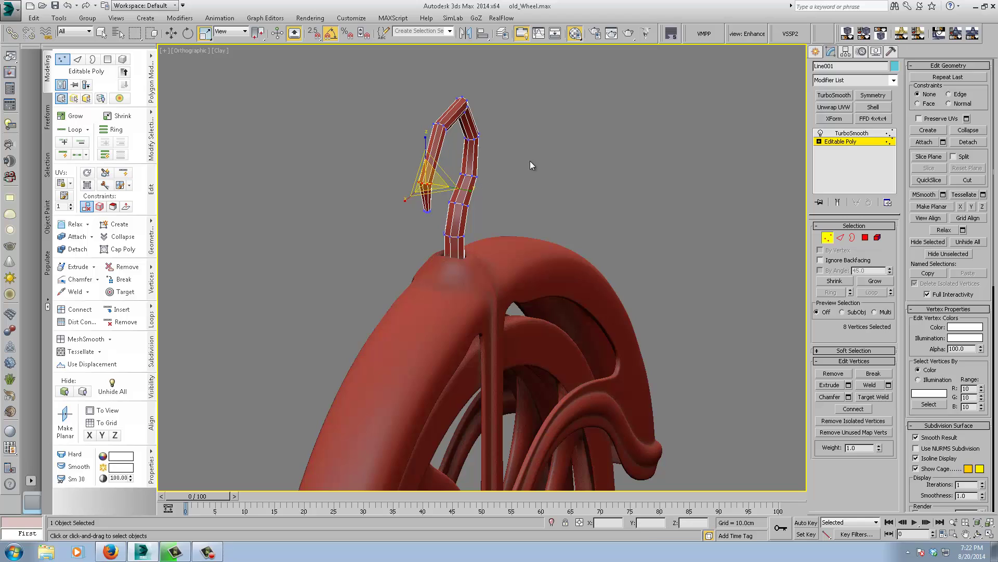
{"action": "left_click", "coordinate": [845, 142]}
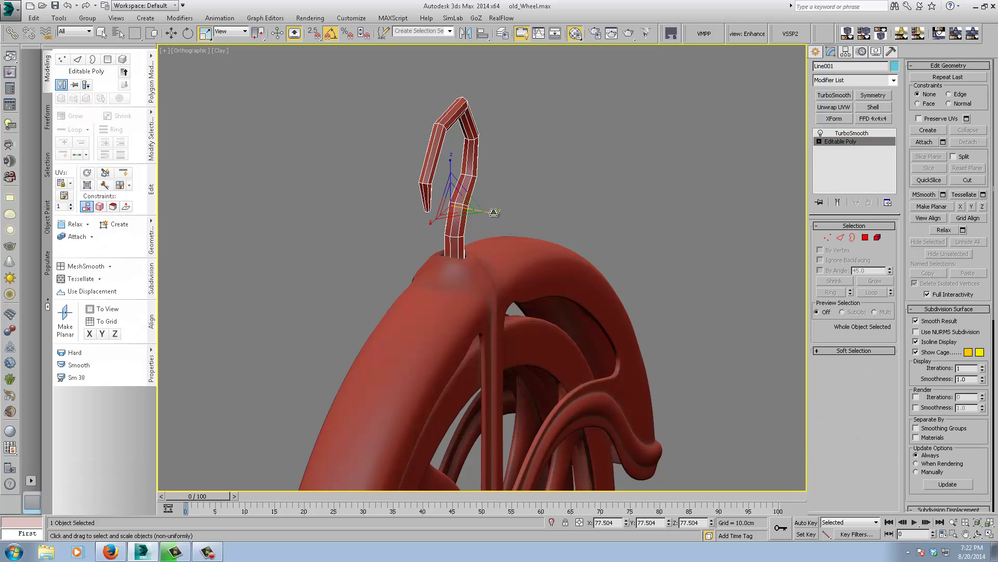
{"action": "left_click_drag", "start_coordinate": [491, 211], "coordinate": [514, 210]}
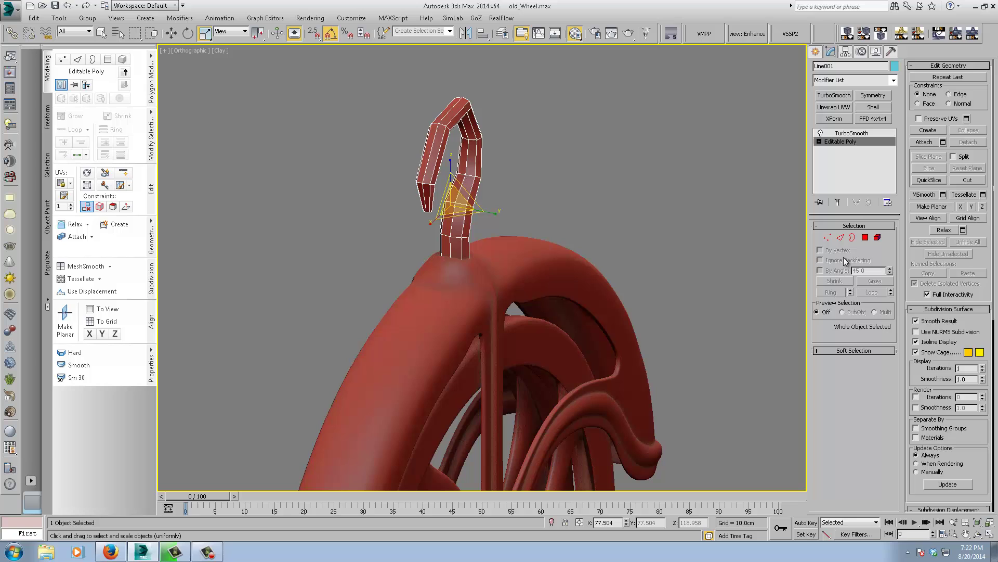
- Select an edge loop running along the hook, move it about -0.5 cm in Z with the Normal constraint, and return to TurboSmooth
{"action": "left_click", "coordinate": [843, 237]}
{"action": "left_click", "coordinate": [842, 238]}
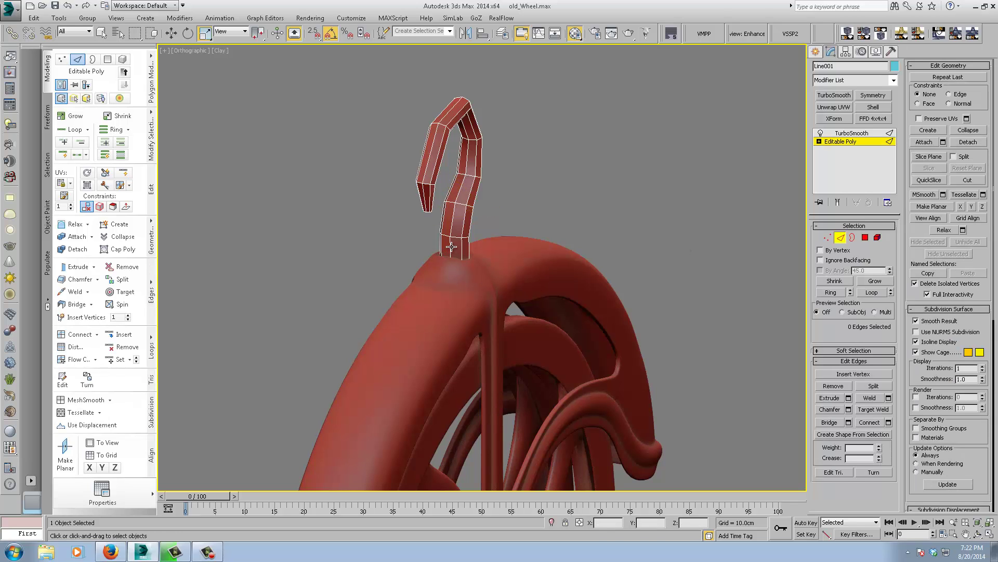
{"action": "double_click", "coordinate": [452, 246]}
{"action": "middle_click_drag", "start_coordinate": [451, 247], "coordinate": [472, 243], "text": "alt"}
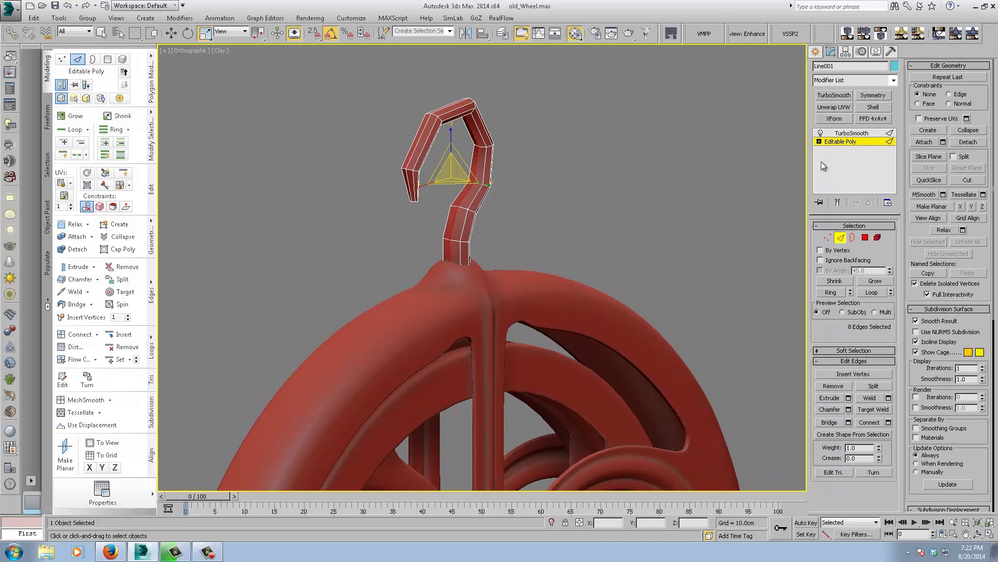
{"action": "right_click", "coordinate": [507, 201]}
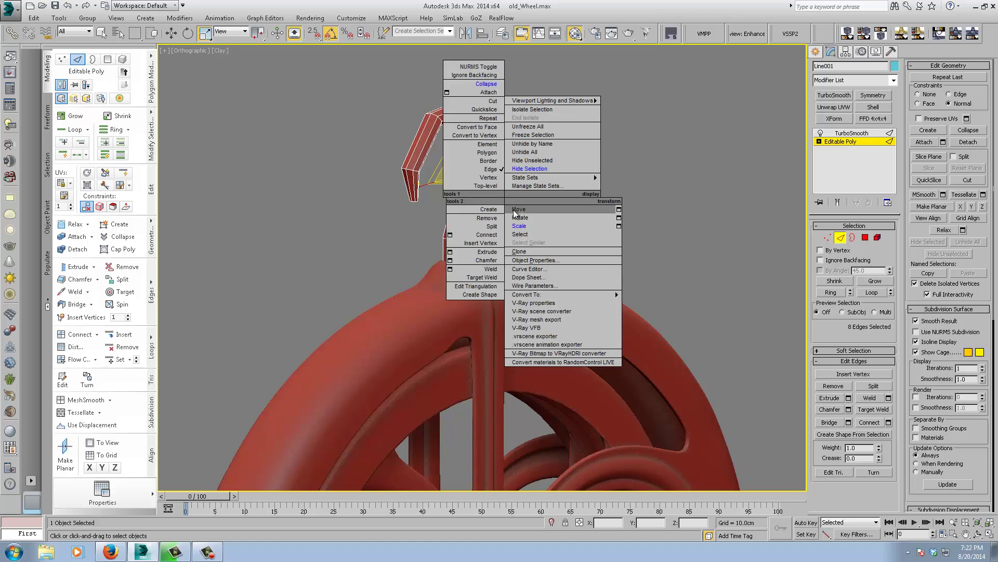
{"action": "left_click", "coordinate": [525, 212]}
{"action": "left_click_drag", "start_coordinate": [451, 144], "coordinate": [452, 147]}
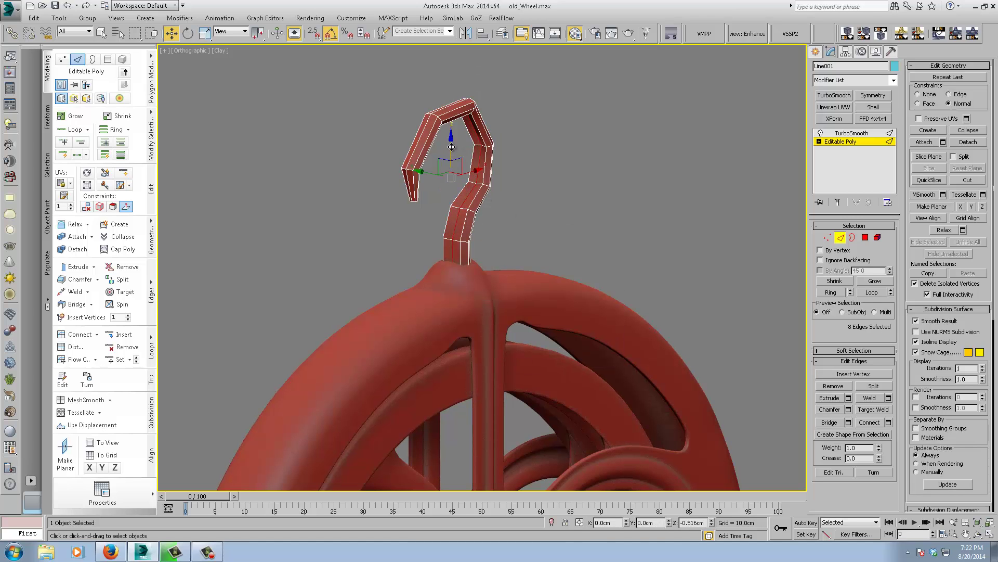
{"action": "mouse_move", "coordinate": [553, 196]}
{"action": "middle_mouse_down", "text": "alt"}
{"action": "mouse_move", "coordinate": [510, 195]}
{"action": "mouse_move", "coordinate": [567, 194]}
{"action": "middle_mouse_up", "text": "alt"}
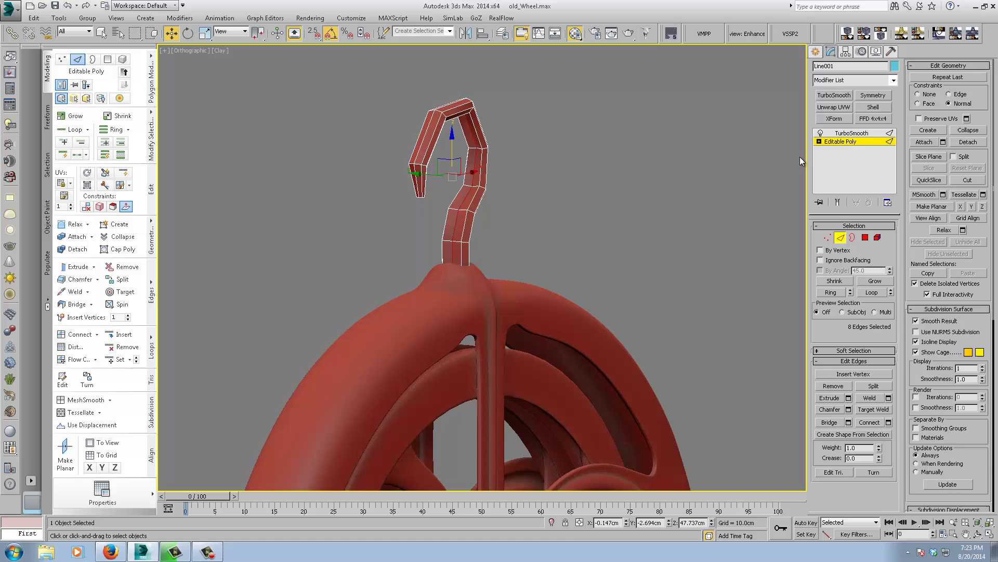
{"action": "left_click", "coordinate": [852, 133]}
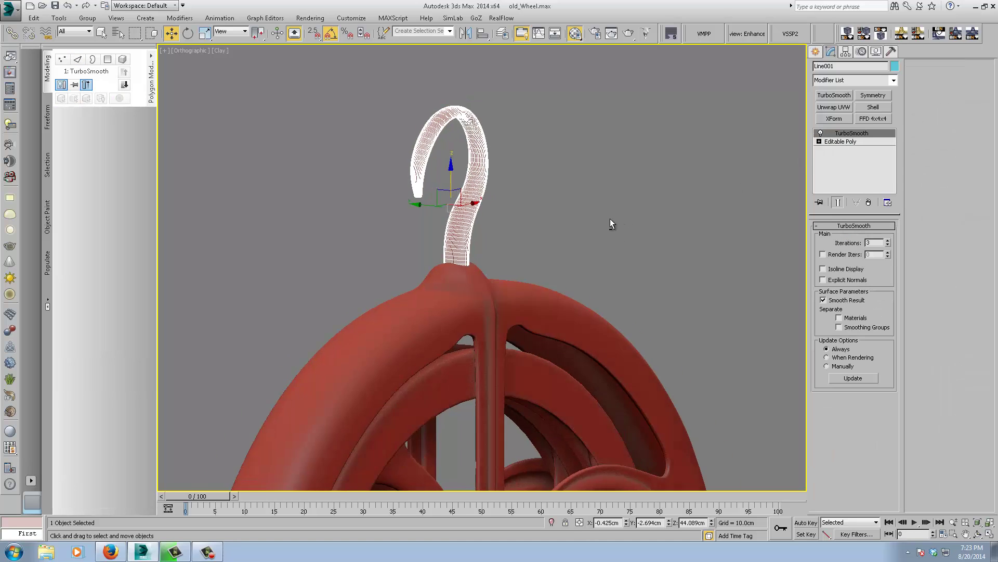
{"action": "left_click", "coordinate": [598, 220]}
- Examine the smoothed pulley and the joint between hook and knob from several angles, and select the cover
{"action": "scroll", "coordinate": [612, 221], "scroll_direction": "down", "scroll_amount": 5}
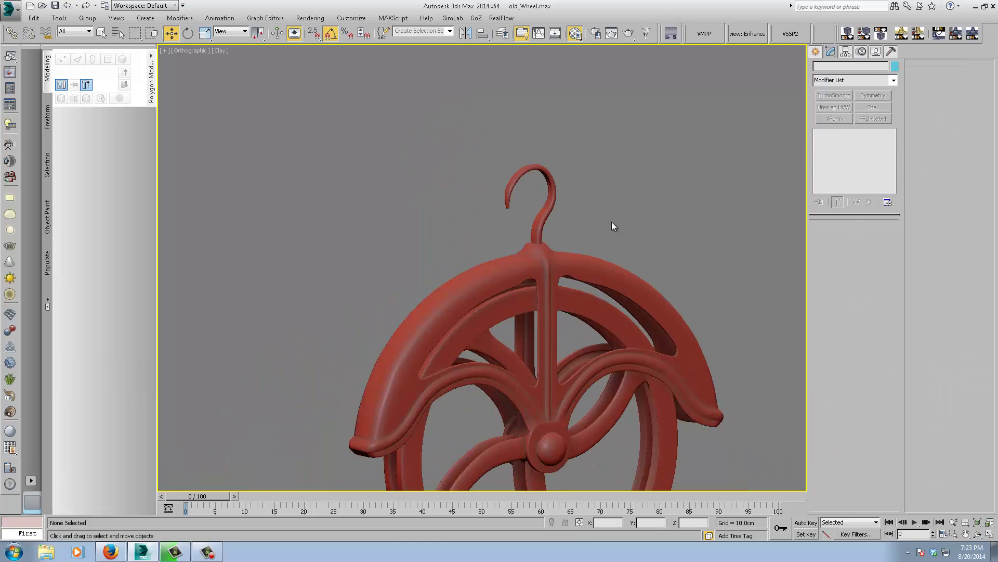
{"action": "middle_click_drag", "start_coordinate": [612, 221], "coordinate": [554, 190]}
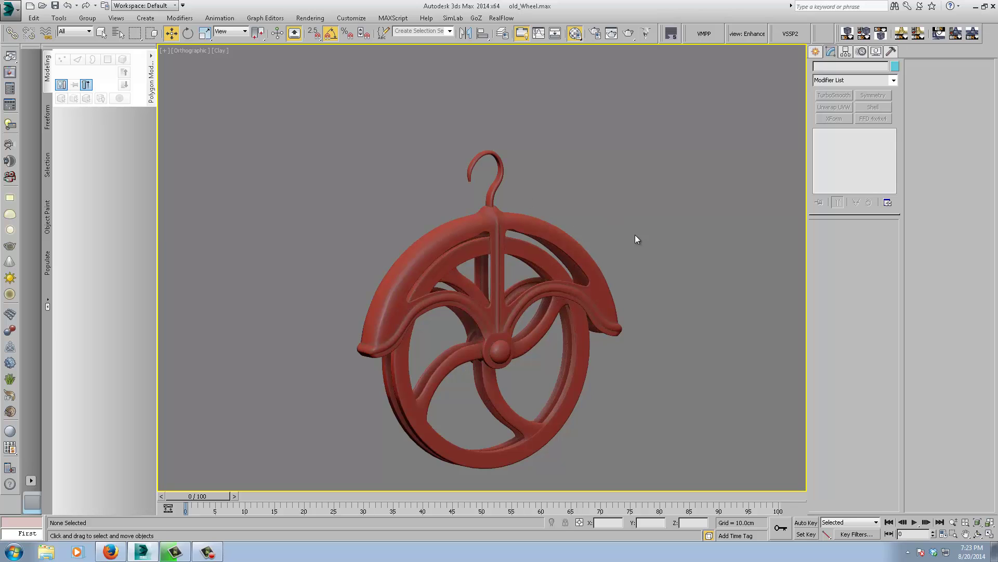
{"action": "middle_click_drag", "start_coordinate": [635, 235], "coordinate": [603, 227]}
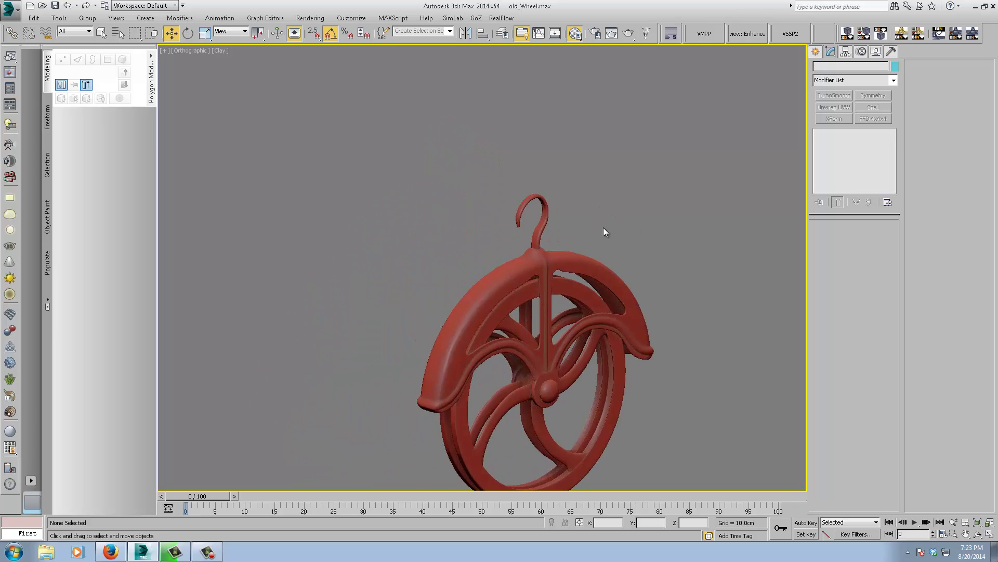
{"action": "scroll", "coordinate": [603, 227], "scroll_direction": "up", "scroll_amount": 5}
{"action": "middle_click_drag", "start_coordinate": [542, 261], "coordinate": [617, 217]}
{"action": "scroll", "coordinate": [616, 216], "scroll_direction": "up", "scroll_amount": 5}
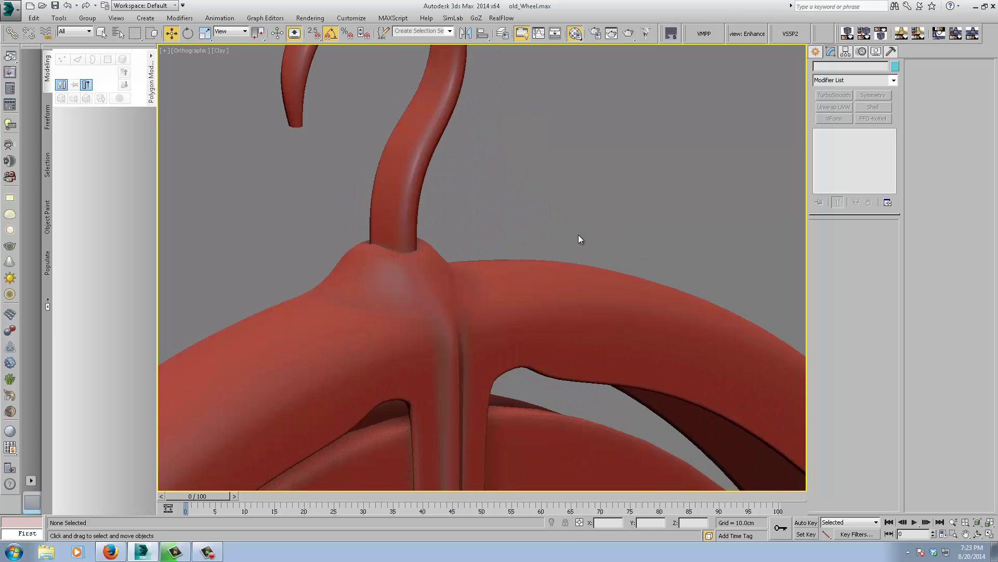
{"action": "left_click", "coordinate": [395, 268]}
{"action": "middle_click_drag", "start_coordinate": [408, 267], "coordinate": [385, 279], "text": "alt"}
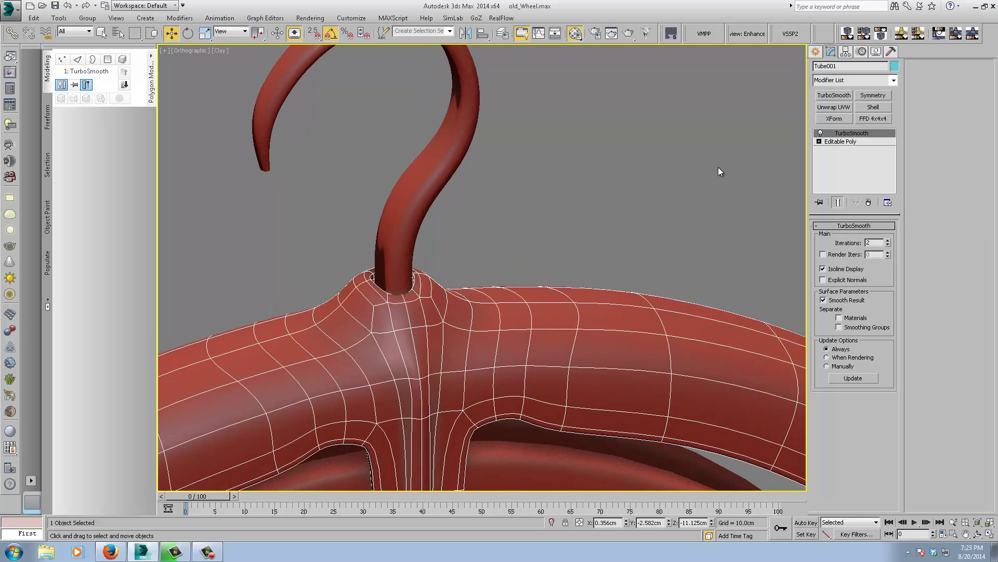
- Insert an edge loop with SwiftLoop close to the rim of the cover's knob opening, and return to TurboSmooth
{"action": "left_click", "coordinate": [833, 141]}
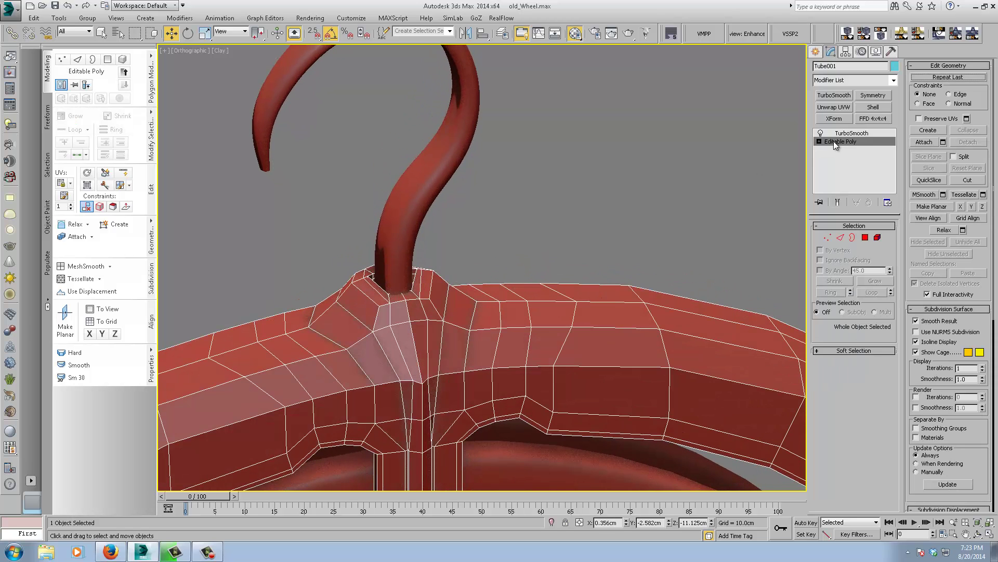
{"action": "left_click", "coordinate": [123, 172]}
{"action": "middle_click_drag", "start_coordinate": [285, 225], "coordinate": [282, 241], "text": "alt"}
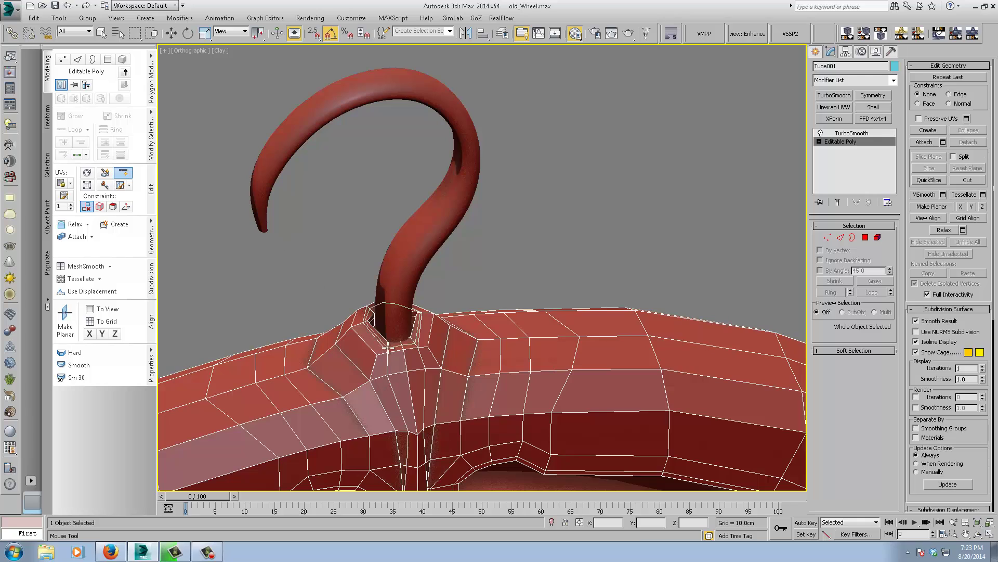
{"action": "left_click", "coordinate": [389, 345]}
{"action": "right_click", "coordinate": [550, 437]}
{"action": "left_click", "coordinate": [843, 133]}
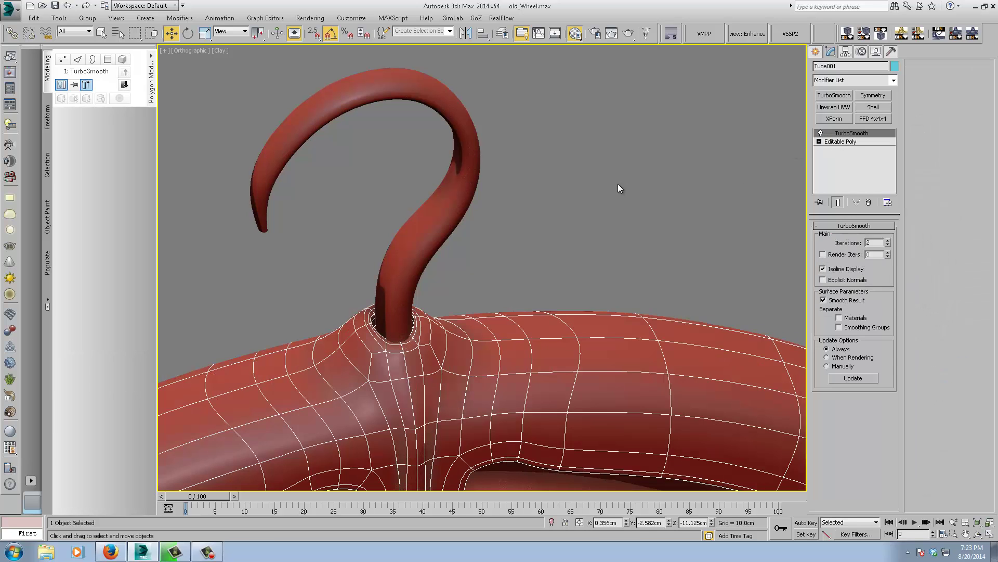
- Deselect the cover and examine the whole smoothed pulley, including the hook, cover and paired wheels, from several angles
{"action": "left_click", "coordinate": [617, 183]}
{"action": "scroll", "coordinate": [607, 215], "scroll_direction": "down", "scroll_amount": 6}
{"action": "middle_click_drag", "start_coordinate": [622, 274], "coordinate": [502, 233]}
{"action": "scroll", "coordinate": [568, 224], "scroll_direction": "down", "scroll_amount": 3}
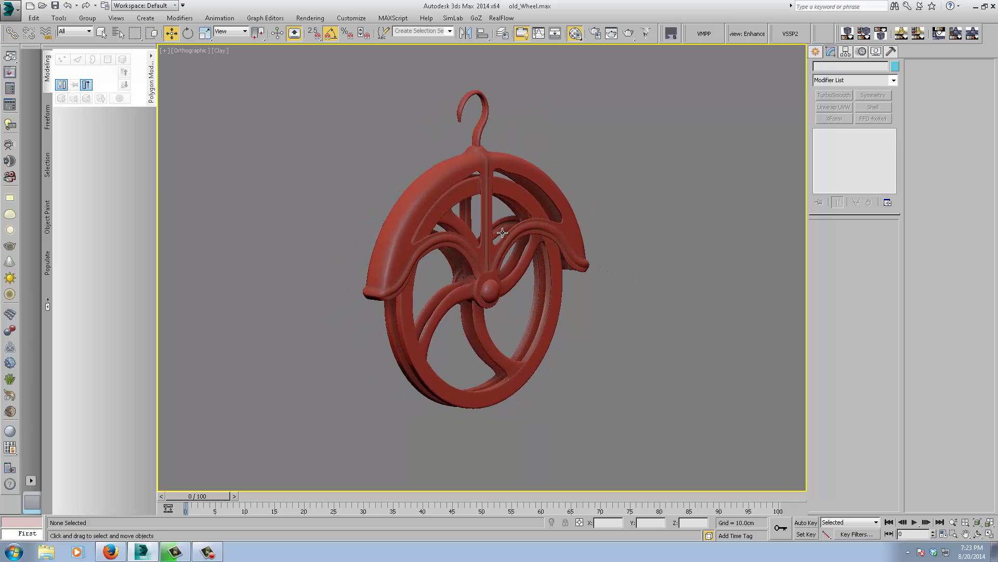
{"action": "middle_click_drag", "start_coordinate": [640, 350], "coordinate": [554, 332]}
{"action": "scroll", "coordinate": [566, 333], "scroll_direction": "up", "scroll_amount": 2}
{"action": "middle_click_drag", "start_coordinate": [712, 351], "coordinate": [715, 339]}
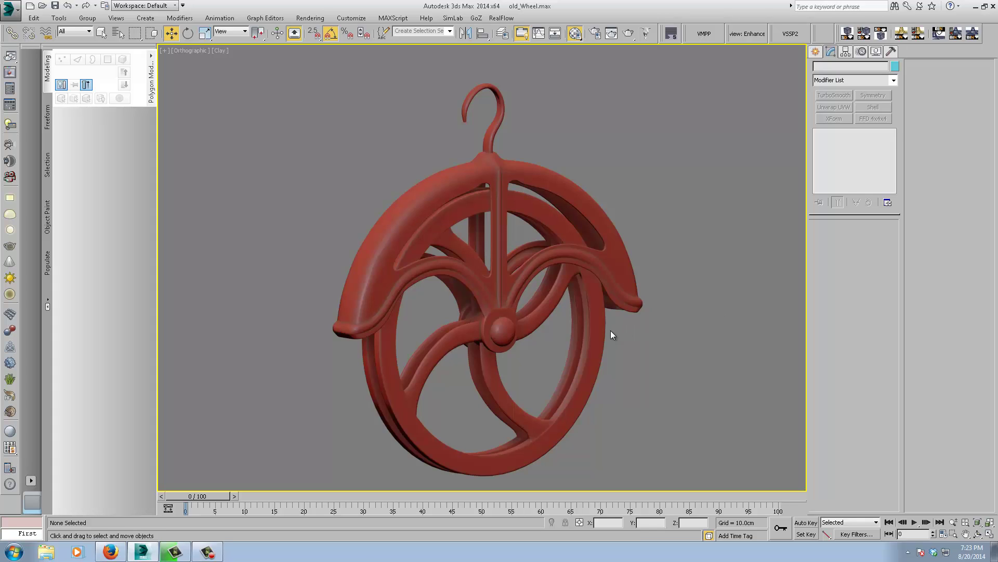
{"action": "middle_click_drag", "start_coordinate": [608, 329], "coordinate": [584, 339]}
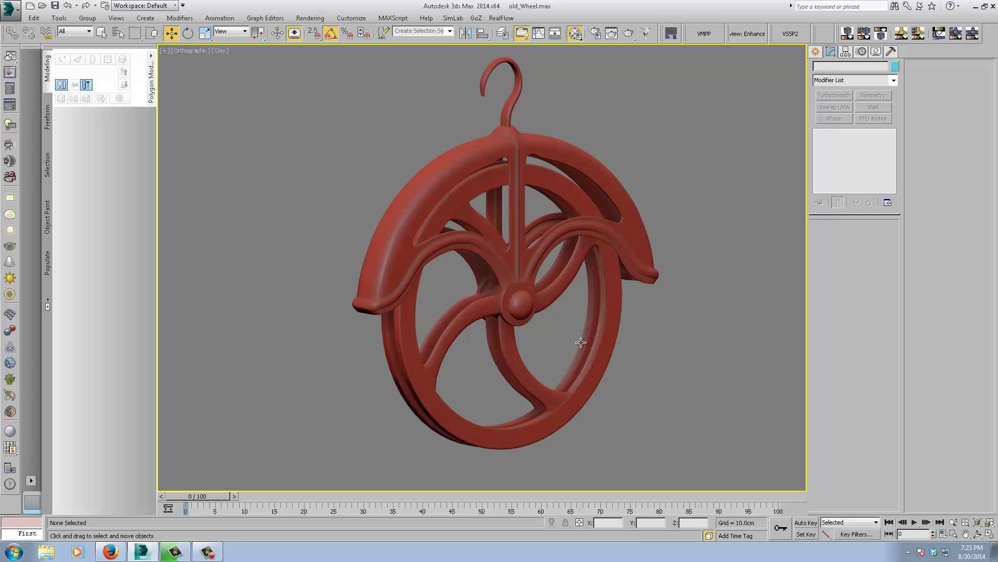